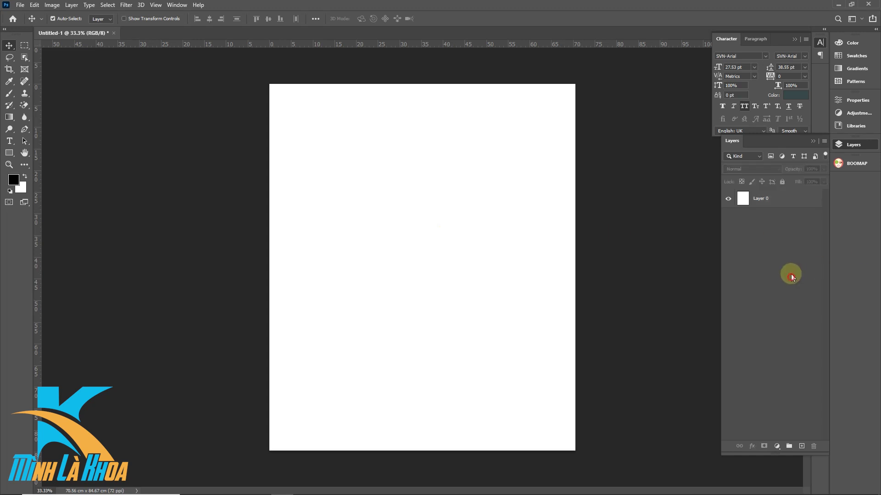
- Add a dark teal Solid Color fill layer, then drag in the lam-phat-bat-dong-san skyline photo
left_click(778, 200)
left_click(777, 446)
left_click(795, 286)
mouse_move(250, 275)
left_mouse_down()
mouse_move(248, 246)
mouse_move(228, 270)
left_mouse_up()
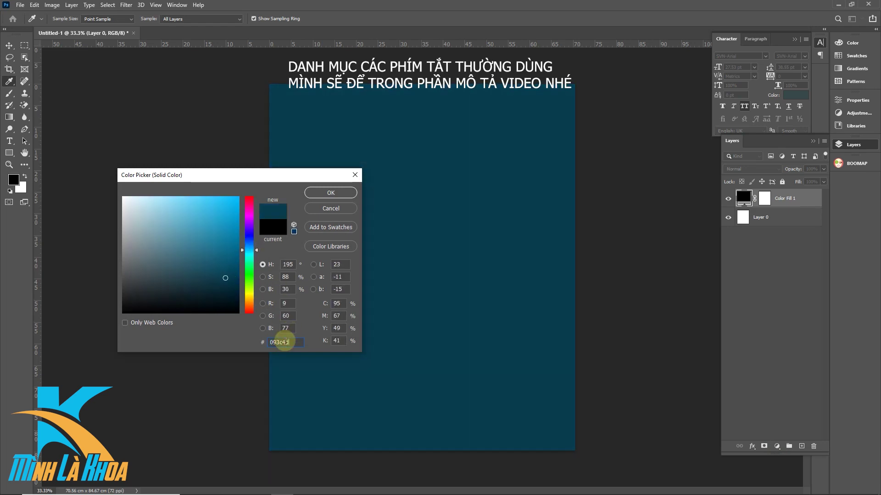
left_click(328, 192)
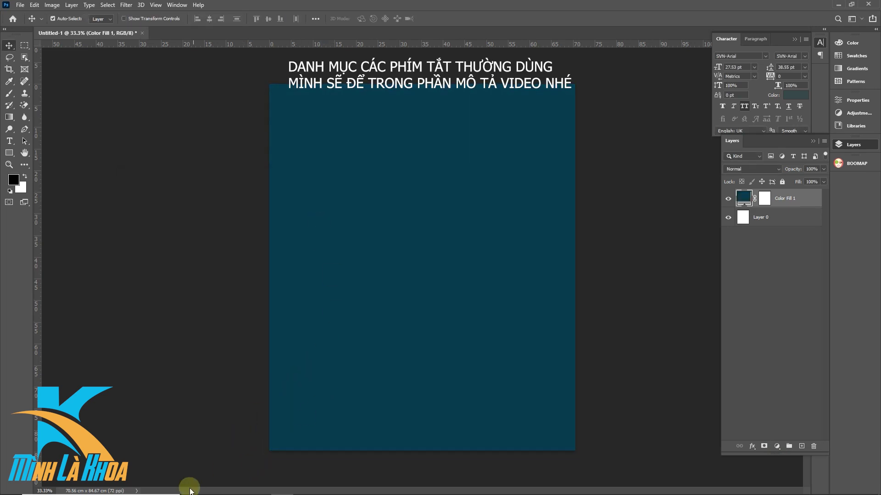
left_click(263, 487)
mouse_move(851, 117)
left_mouse_down()
mouse_move(411, 390)
mouse_move(337, 335)
left_mouse_up()
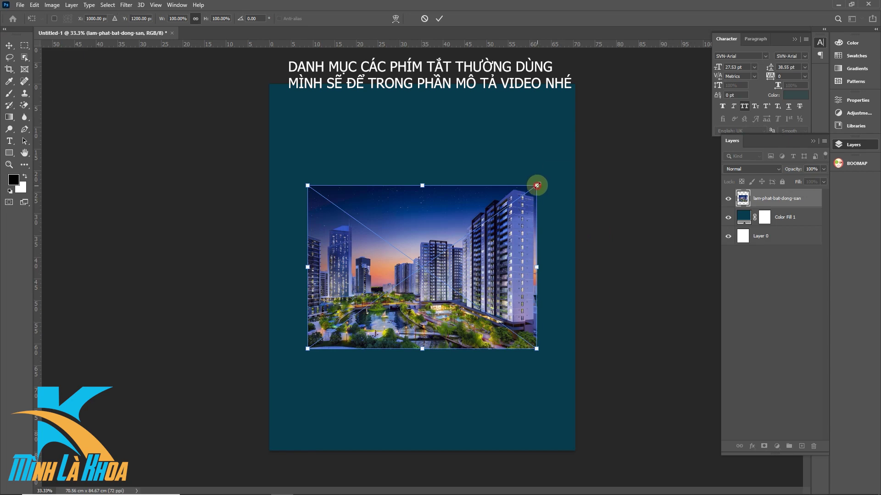
- Scale the skyline photo to 135.54%, move it to the bottom, rasterize it and add a mask
left_click_drag(537, 185, 585, 167)
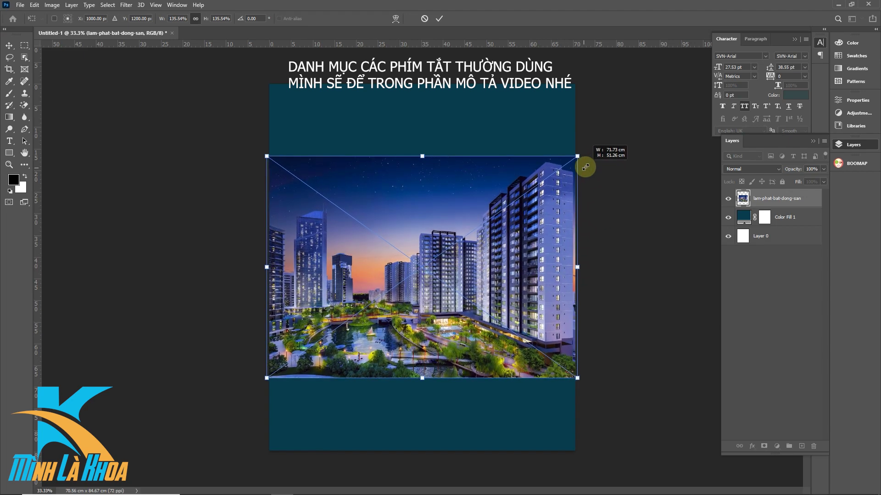
key("Return")
left_click_drag(468, 210, 471, 299)
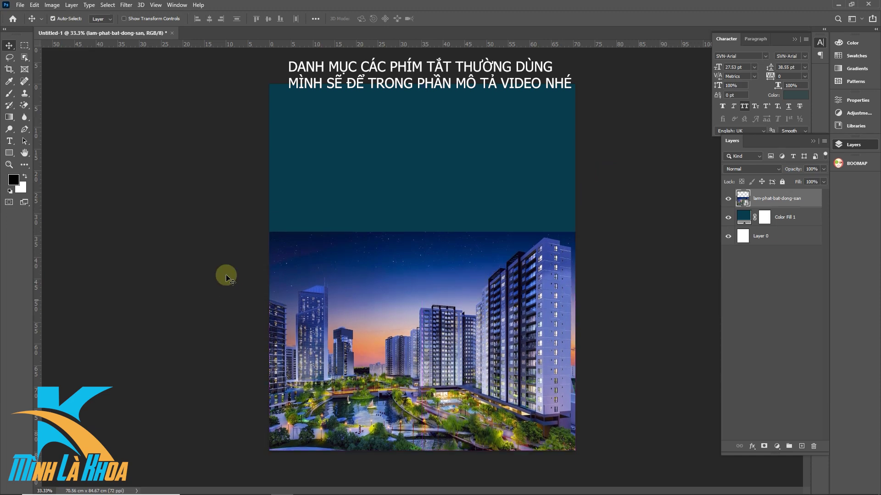
right_click(796, 200)
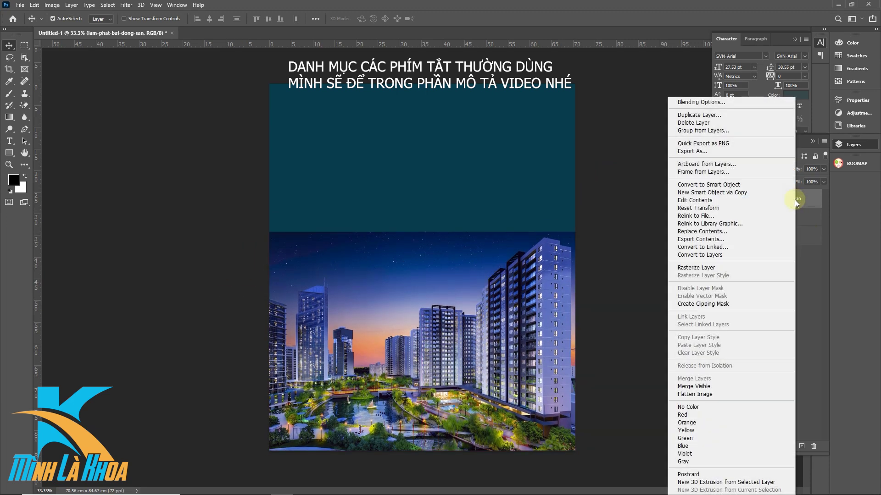
left_click(718, 270)
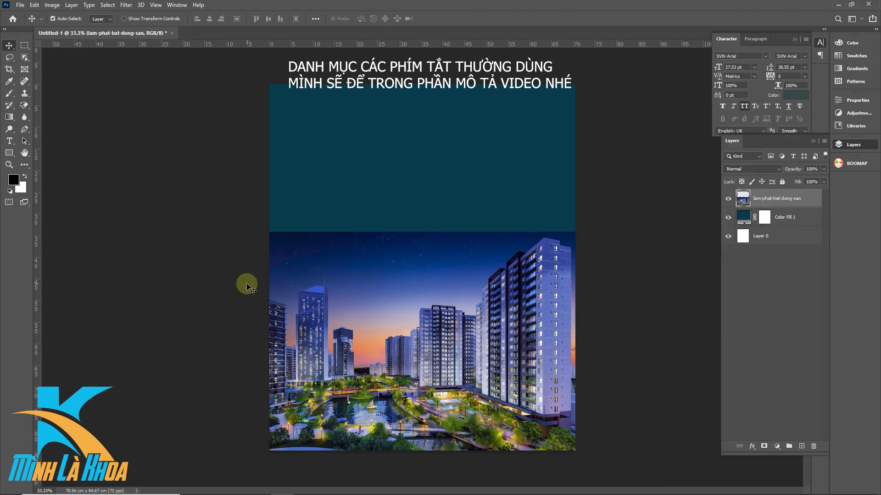
left_click(763, 447)
- Zoom in and start a Pen path at the left building's edge and roof corners
key("p")
scroll(272, 323, "up", 2)
scroll(272, 322, "up", 2)
scroll(266, 312, "up", 1)
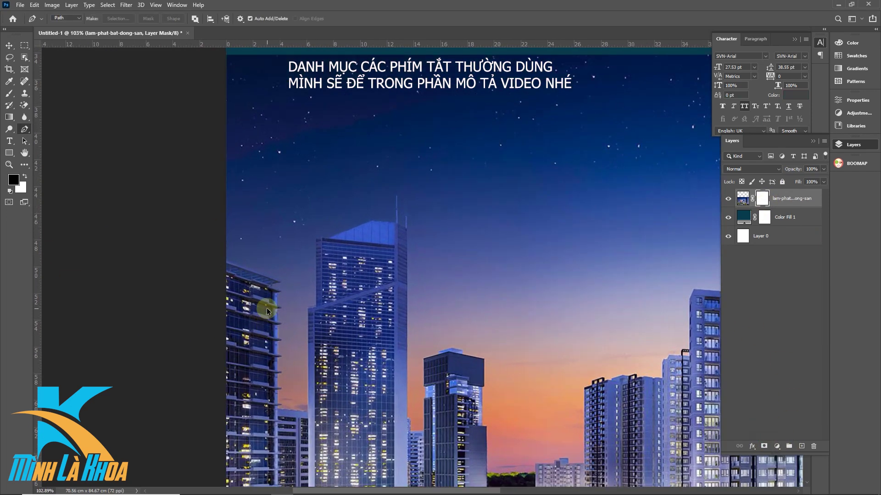
scroll(263, 307, "up", 2)
left_click(187, 213)
scroll(183, 202, "up", 2)
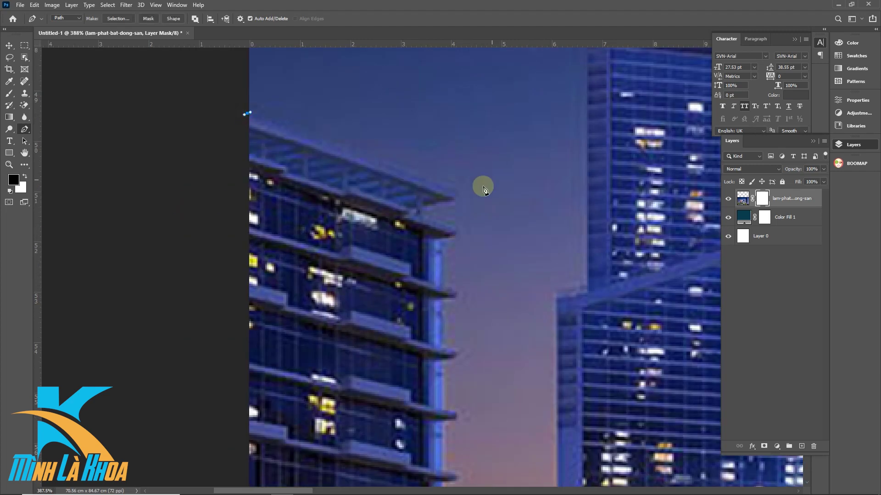
left_click(457, 192)
left_click(456, 229)
- Trace the left building's ledge outline and edge downward
left_click(439, 241)
left_click(455, 296)
left_click(442, 301)
left_click(442, 347)
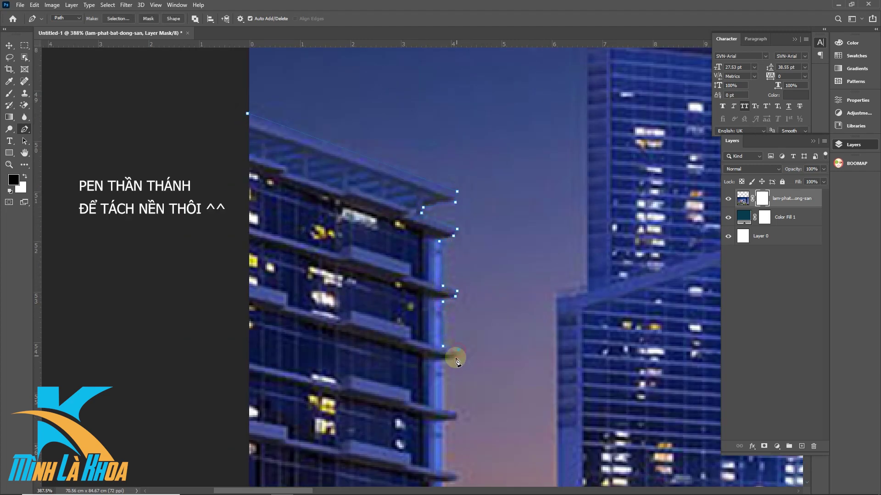
left_click(440, 362)
left_click_drag(448, 468, 426, 266)
- Continue the path along the building's lower ledges and check its base
left_click(422, 268)
left_click(434, 274)
left_click(422, 328)
left_click(422, 393)
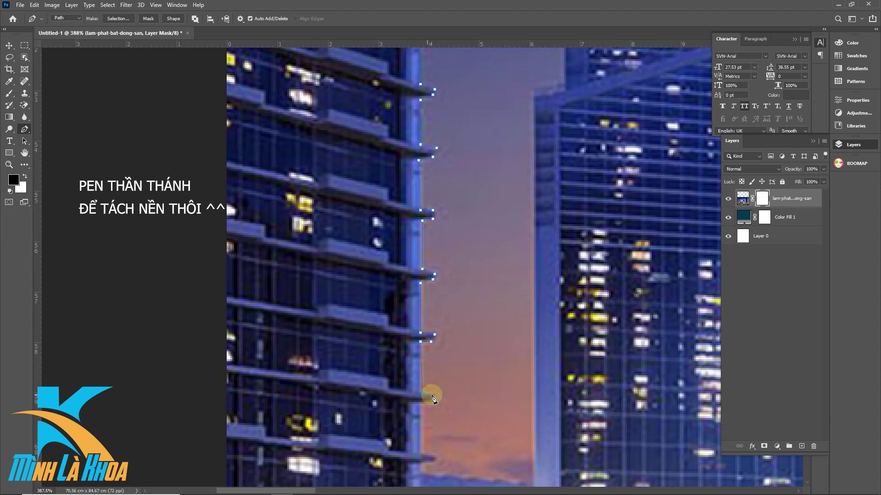
left_click(433, 402)
left_click_drag(420, 483, 354, 269)
left_click_drag(466, 268, 444, 354)
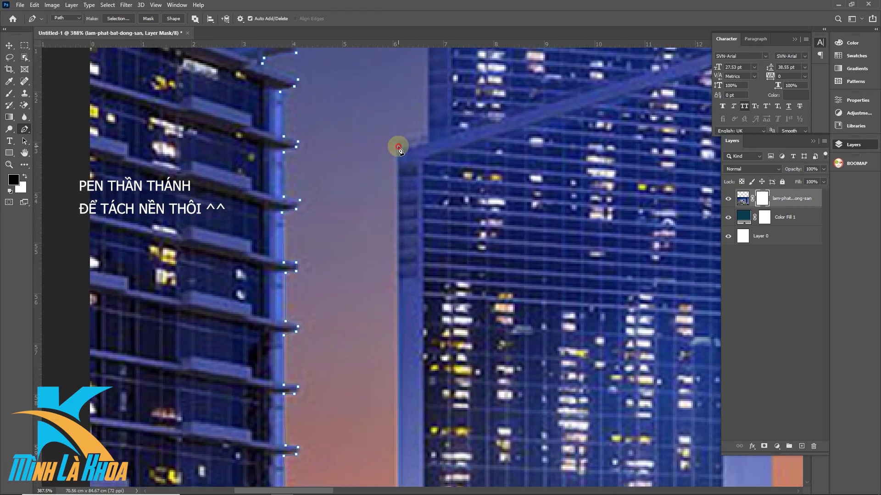
- Trace the next tower's roof and antenna, then the small building's rooftop
mouse_move(448, 112)
left_mouse_down()
mouse_move(371, 86)
mouse_move(259, 259)
left_mouse_up()
left_click(346, 219)
left_click(438, 223)
left_click(437, 121)
left_click(442, 122)
left_click(444, 226)
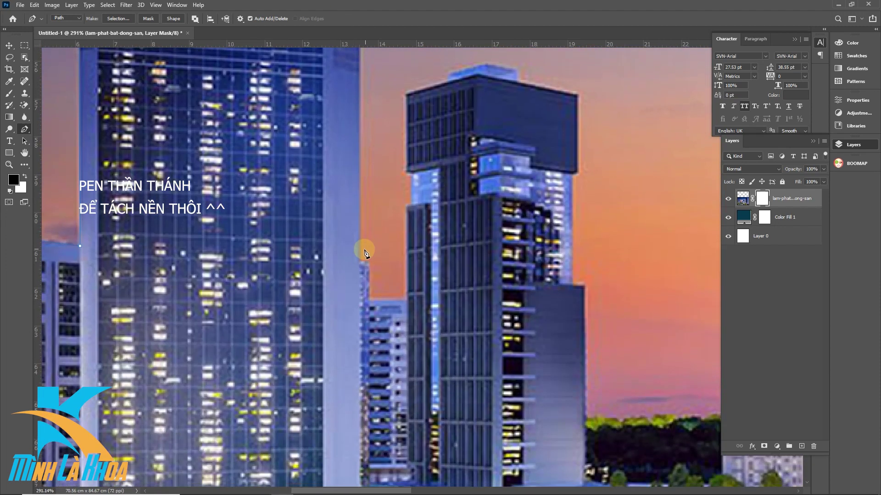
left_click(359, 262)
left_click(368, 260)
left_click(368, 301)
left_click(407, 302)
- Trace up the next tower's side, across its roof and down its right edge
left_click(405, 208)
left_click(411, 177)
left_click(405, 171)
left_click(405, 94)
left_click(448, 81)
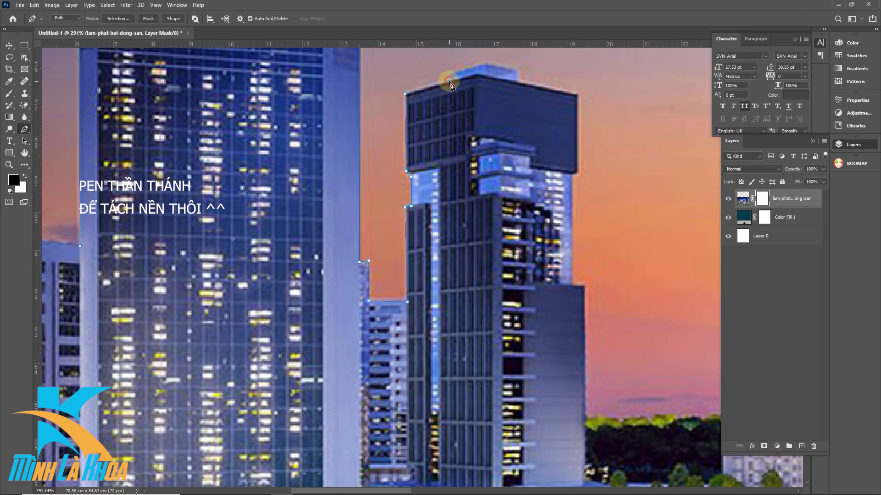
left_click(576, 96)
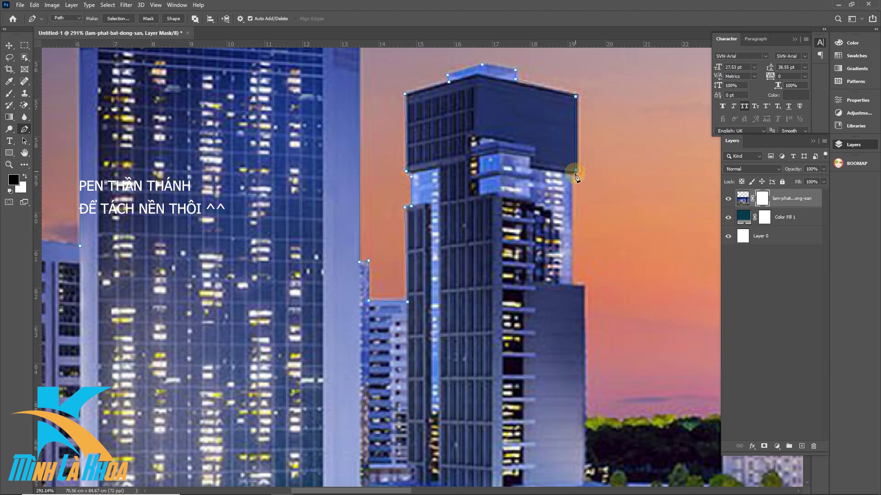
left_click(572, 286)
left_click(583, 286)
- Extend the path along the rooflines of the following low buildings
left_click_drag(492, 286, 243, 169)
left_click(336, 304)
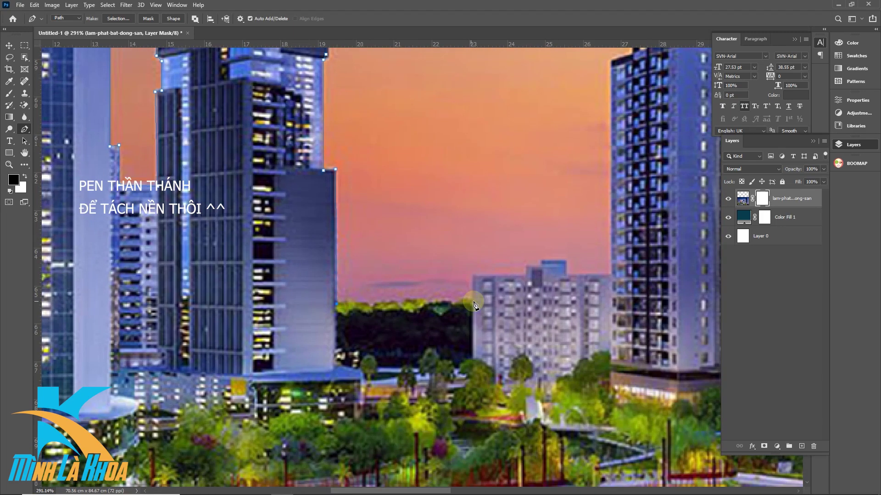
left_click(525, 274)
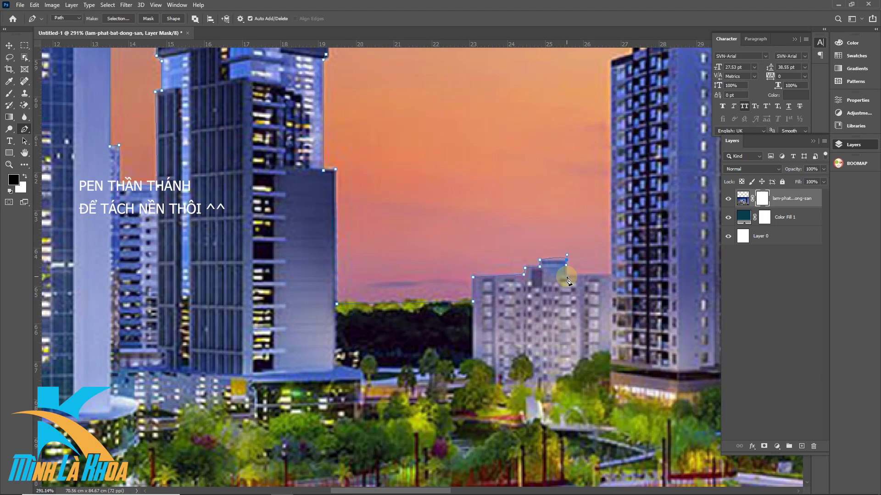
left_click(565, 274)
- Continue the path across the next building's roof to its corner
left_click(610, 274)
left_click_drag(638, 195, 370, 404)
left_click(344, 266)
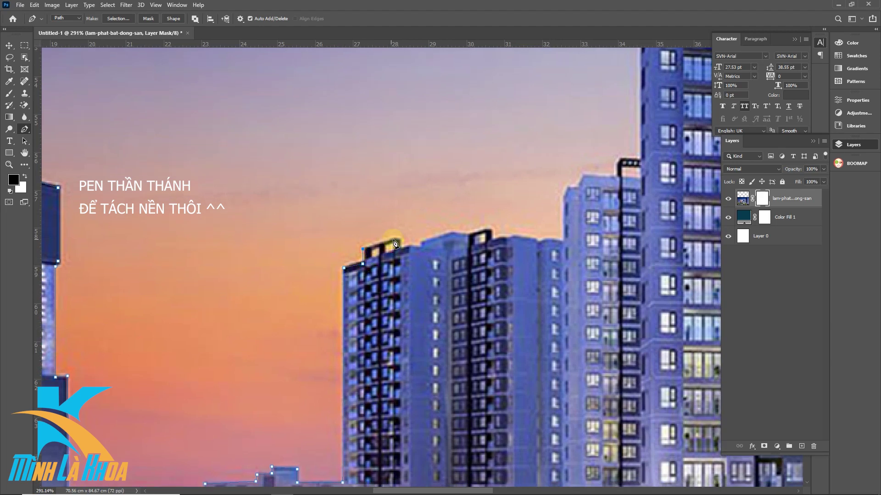
scroll(407, 259, "up", 5)
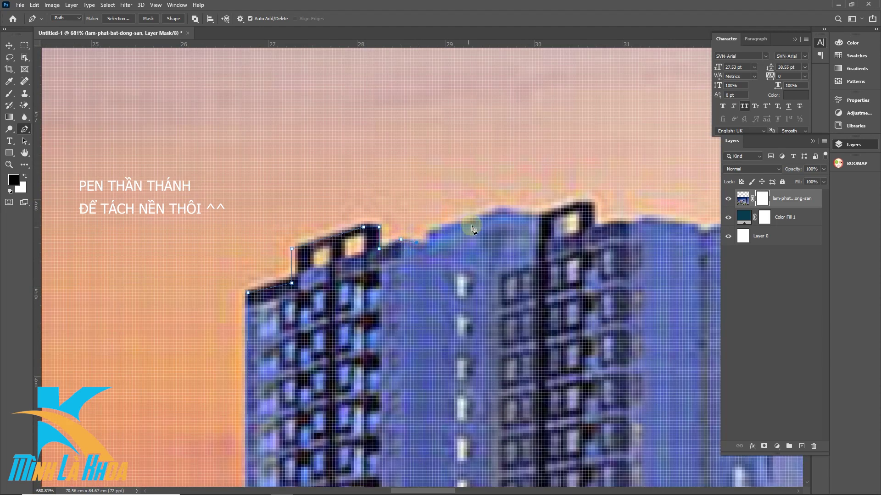
left_click(589, 227)
left_click_drag(589, 226, 243, 292)
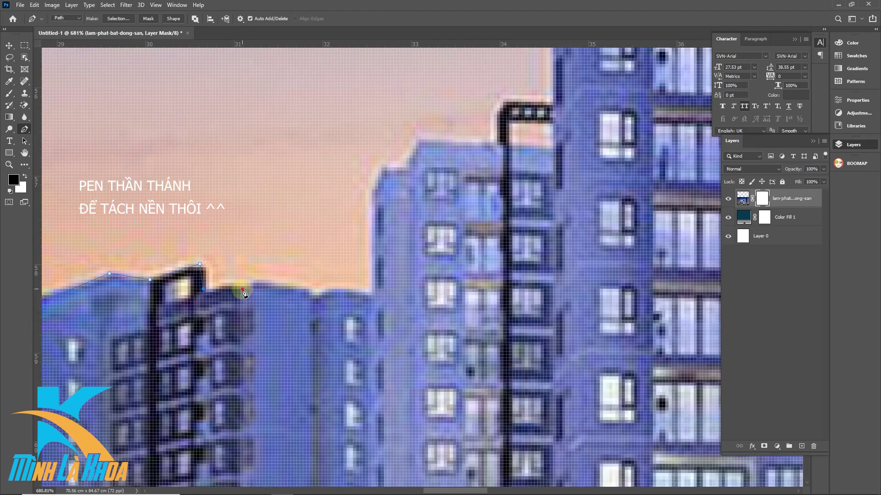
left_click(418, 143)
- Trace up the tall building's left edge and along its roofline
scroll(418, 146, "down", 3)
scroll(358, 210, "up", 2)
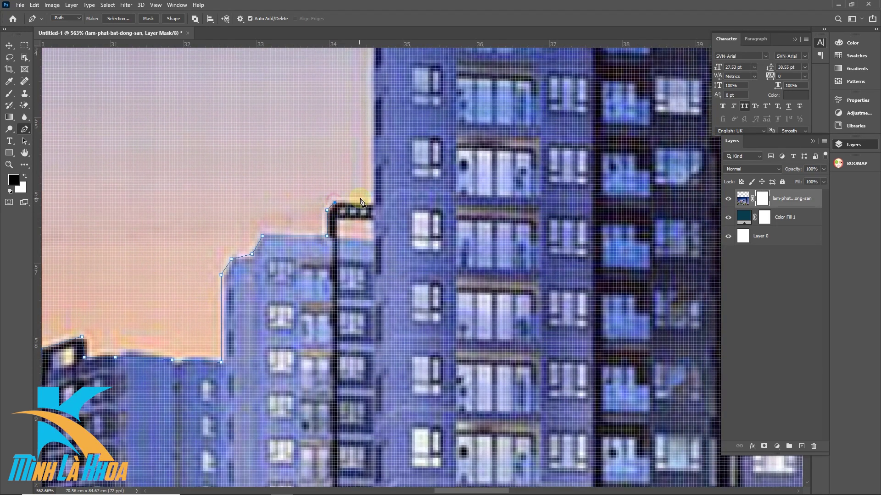
left_click(372, 205)
scroll(358, 215, "down", 3)
scroll(294, 247, "up", 2)
left_click(280, 220)
left_click(294, 194)
left_click(377, 196)
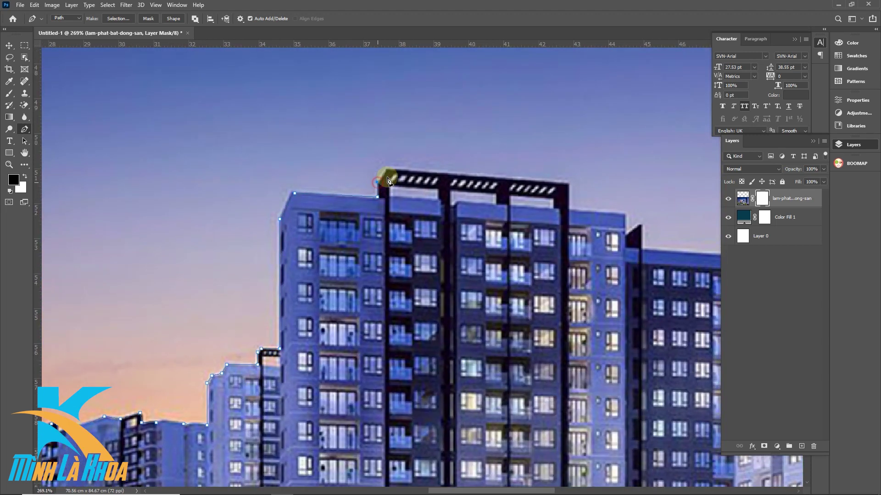
left_click(568, 182)
left_click(569, 208)
left_click(624, 230)
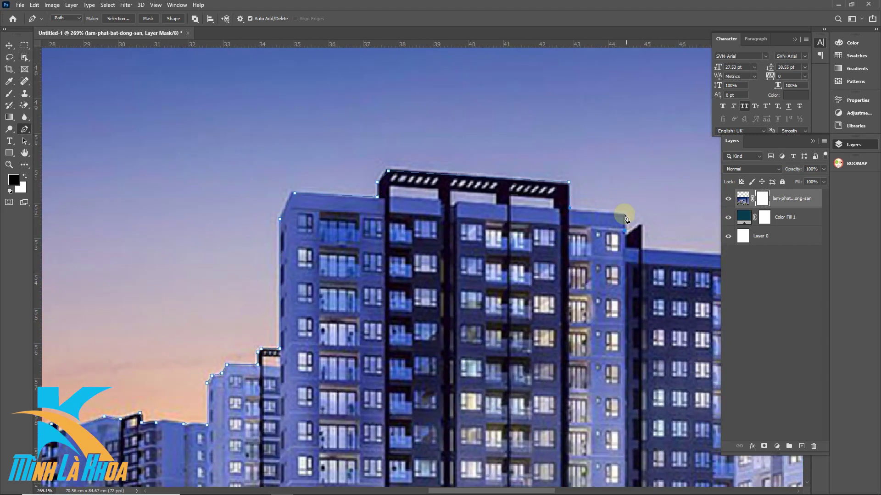
- Add anchors along the next tower's roof and up its edge
scroll(629, 283, "down", 2)
left_click(342, 261)
left_click(404, 267)
left_click(405, 211)
left_click(439, 188)
left_click(438, 122)
left_click(474, 94)
left_click_drag(465, 102, 268, 356)
left_click(275, 319)
- Trace the final roof edge and tower up to the photo's right edge
left_click(342, 259)
left_click(371, 264)
scroll(372, 266, "up", 2)
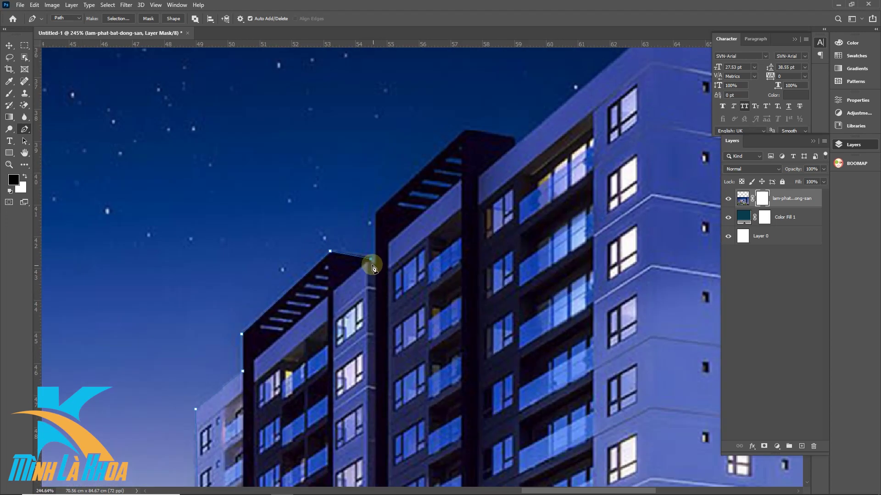
left_click(376, 213)
left_click(465, 131)
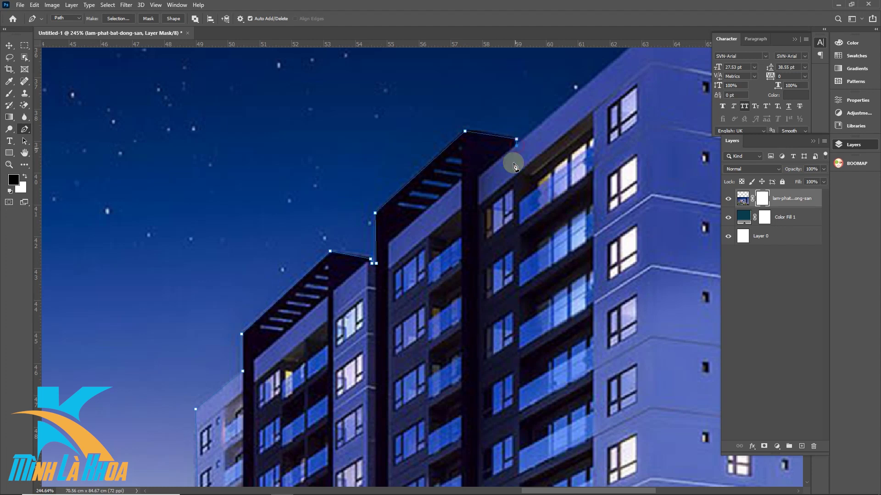
scroll(515, 166, "down", 2)
left_click(515, 185)
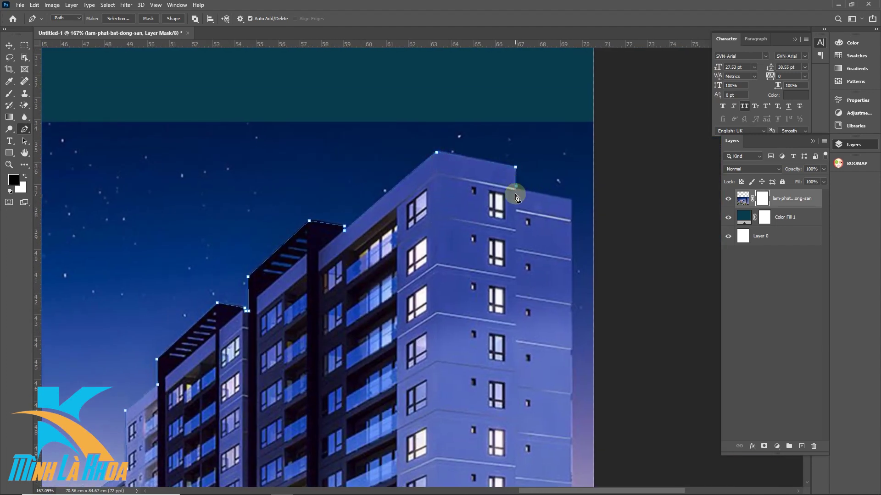
scroll(560, 387, "down", 1)
scroll(479, 288, "down", 1)
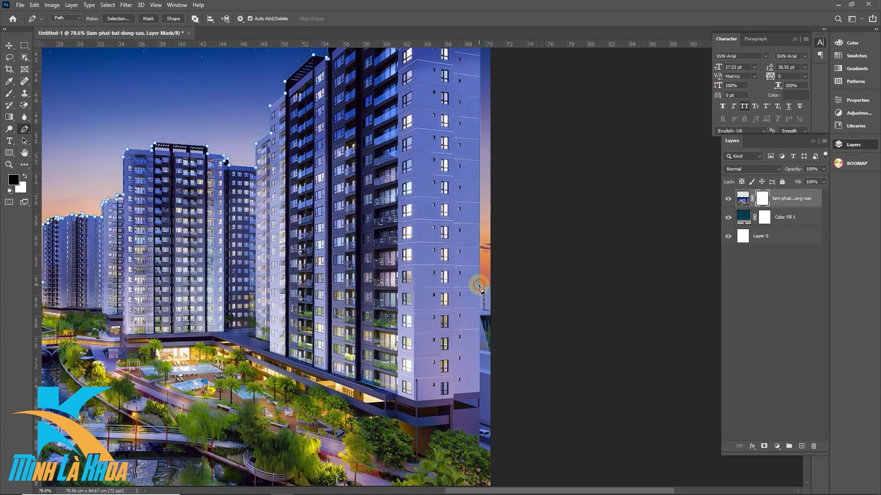
scroll(478, 288, "down", 2)
- Enclose the sky above the buildings and close the path at its start
left_click(654, 208)
left_click(619, 107)
left_click(317, 157)
left_click(213, 202)
left_click(254, 302)
- Turn the path into a selection, fill the mask to hide the sky, and deselect
key("ctrl+Return")
key("alt+BackSpace")
key("ctrl+d")
scroll(531, 279, "up", 2)
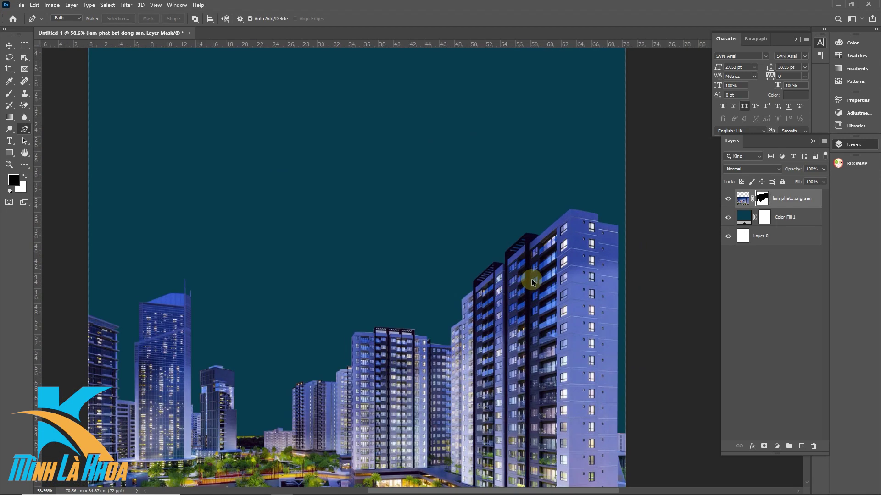
scroll(386, 352, "up", 1)
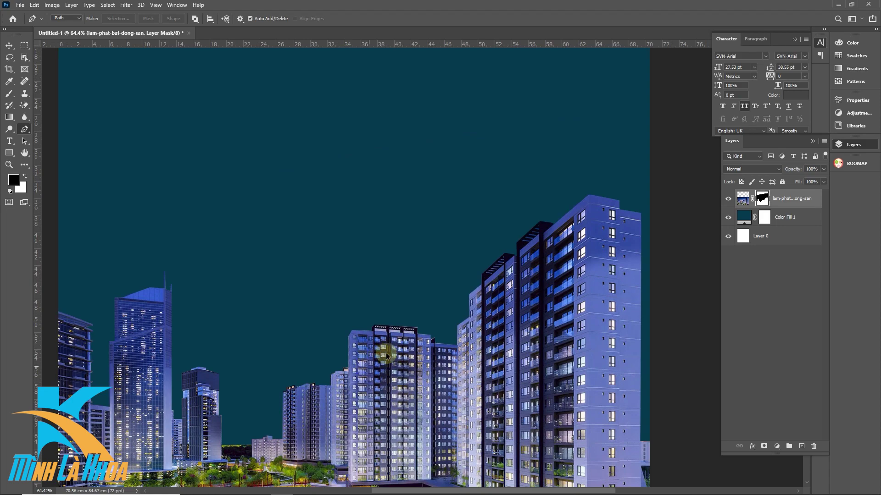
scroll(386, 353, "down", 2)
scroll(395, 342, "down", 2)
key("v")
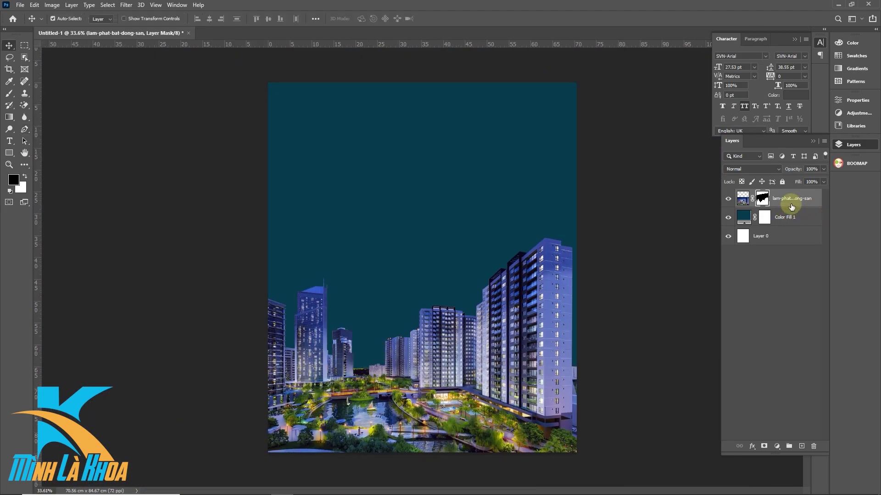
- Convert the skyline layer to a smart object and zoom in on the rooftop frame
right_click(795, 202)
left_click(727, 234)
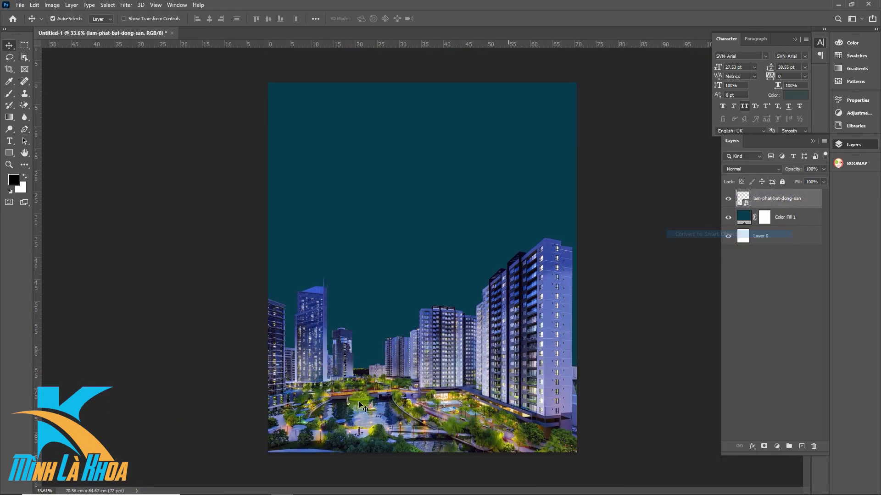
scroll(426, 356, "up", 8)
key("ctrl+z")
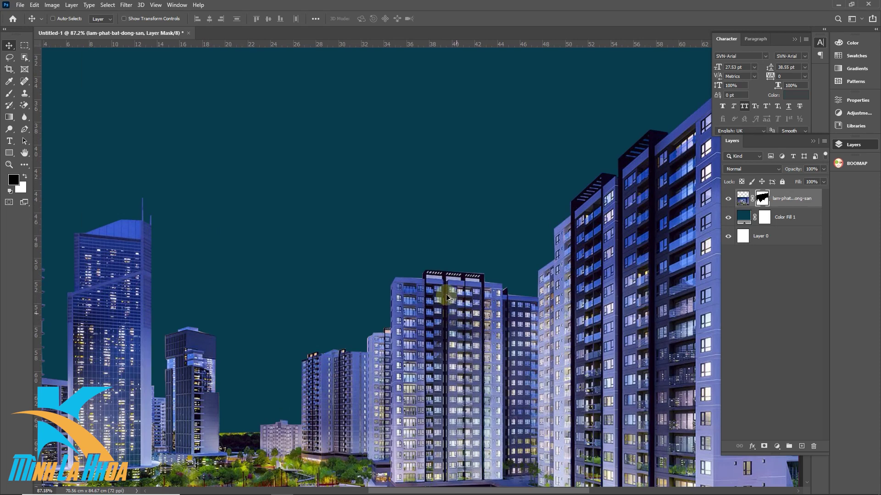
scroll(445, 294, "up", 6)
scroll(413, 262, "up", 1)
key("p")
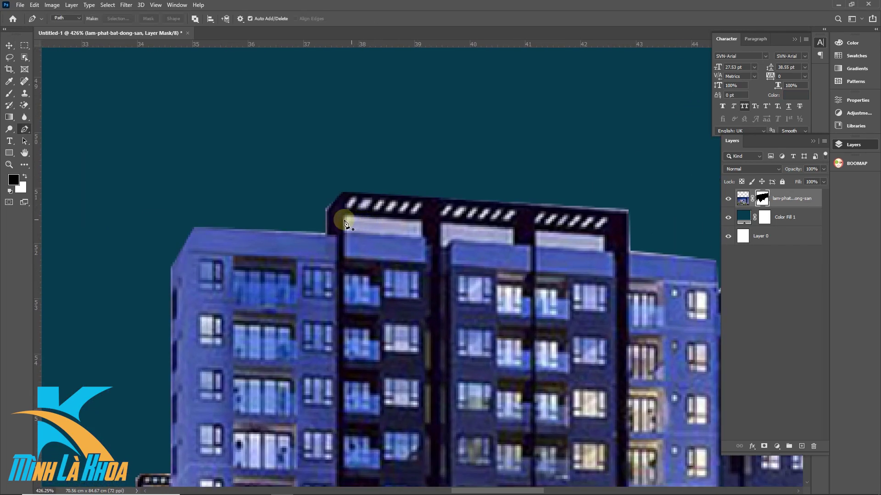
- Trace the first two rooftop panels into selections so the sky shows through
left_click(345, 215)
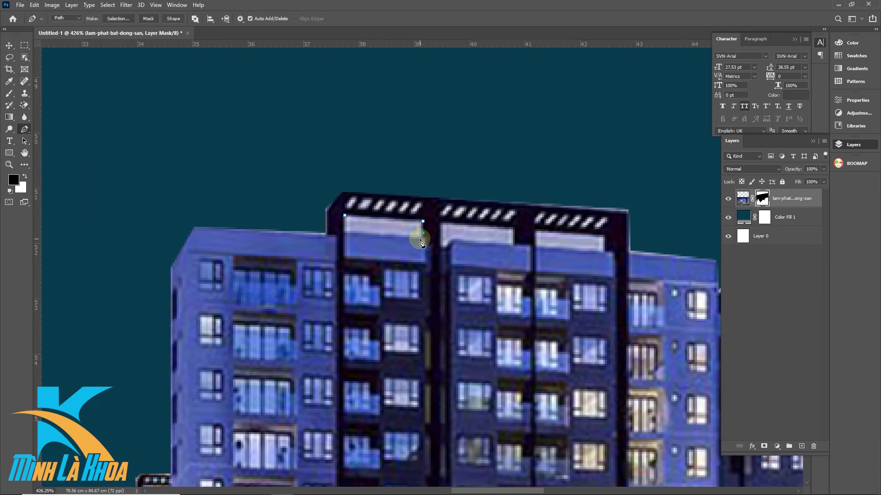
left_click(423, 237)
left_click(344, 216)
key("ctrl+Return")
left_click(441, 224)
left_click(511, 245)
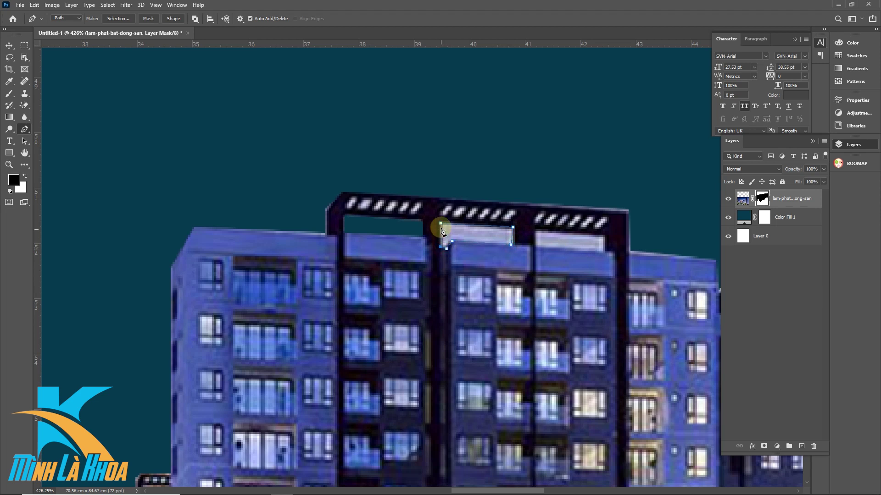
key("ctrl+Return")
key("ctrl+d")
- Trace the third rooftop panel into a selection and return to the Move tool
left_click_drag(534, 231, 545, 232)
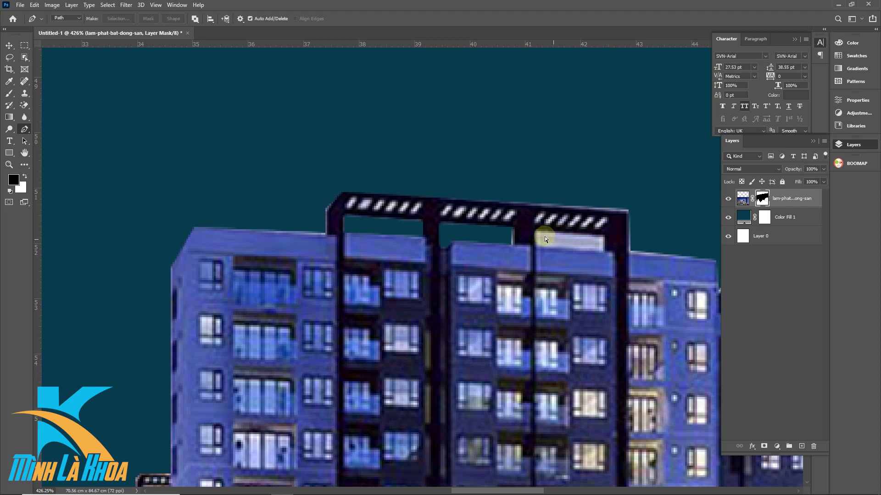
left_click(534, 232)
left_click(603, 252)
left_click(535, 232)
key("ctrl+Return")
scroll(441, 298, "down", 3)
scroll(446, 275, "down", 2)
scroll(445, 271, "down", 3)
key("v")
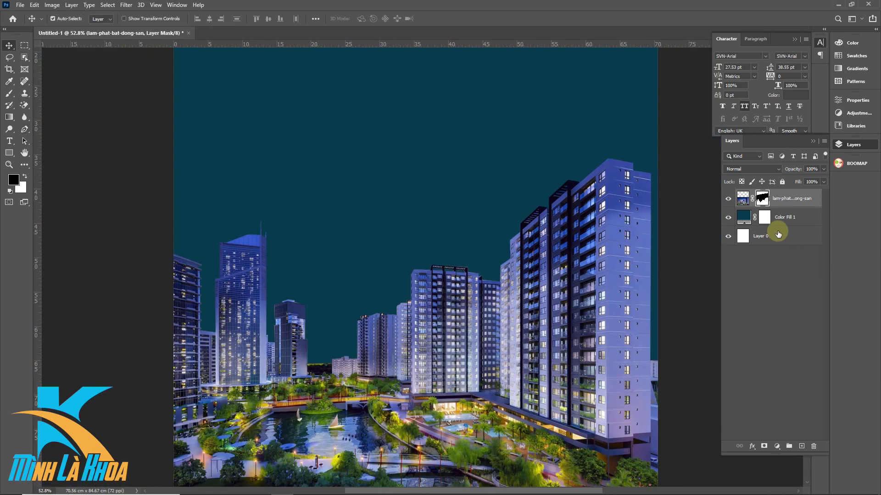
right_click(790, 205)
- Make the skyline photo a Smart Object and apply Levels with RGB white input 205 and Blue black input 41
left_click(700, 230)
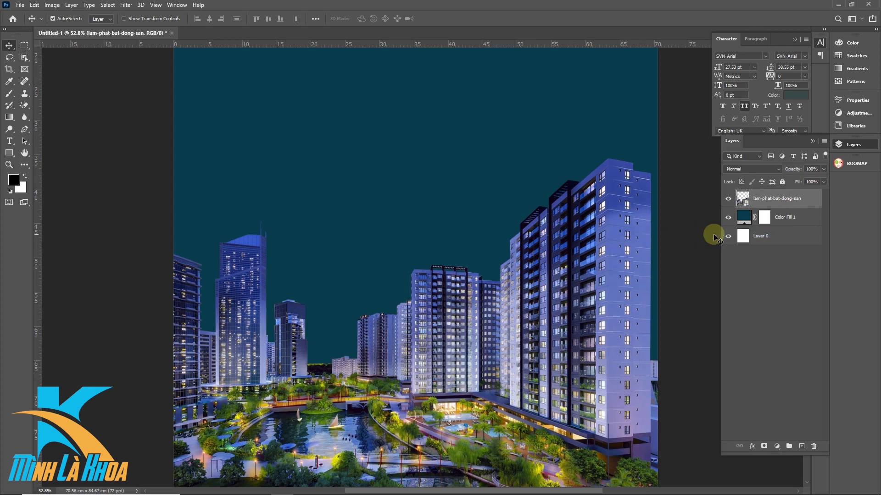
left_click(35, 5)
mouse_move(66, 29)
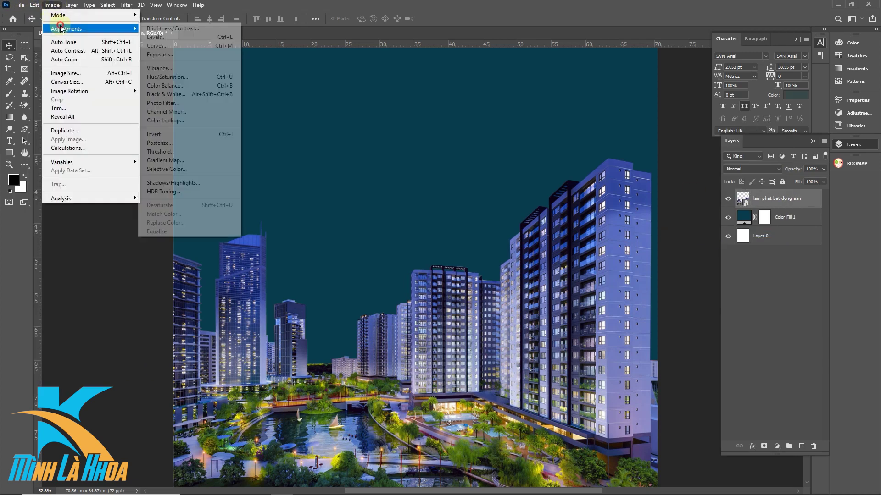
left_click(177, 37)
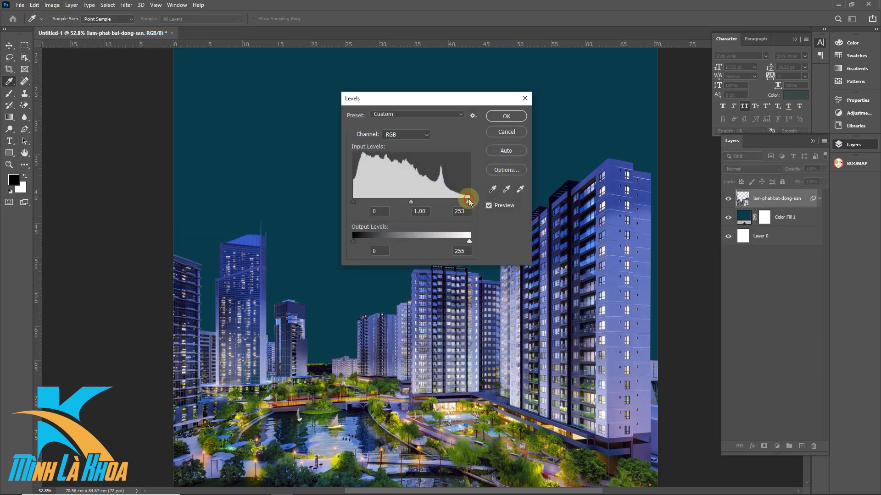
left_click_drag(468, 201, 453, 203)
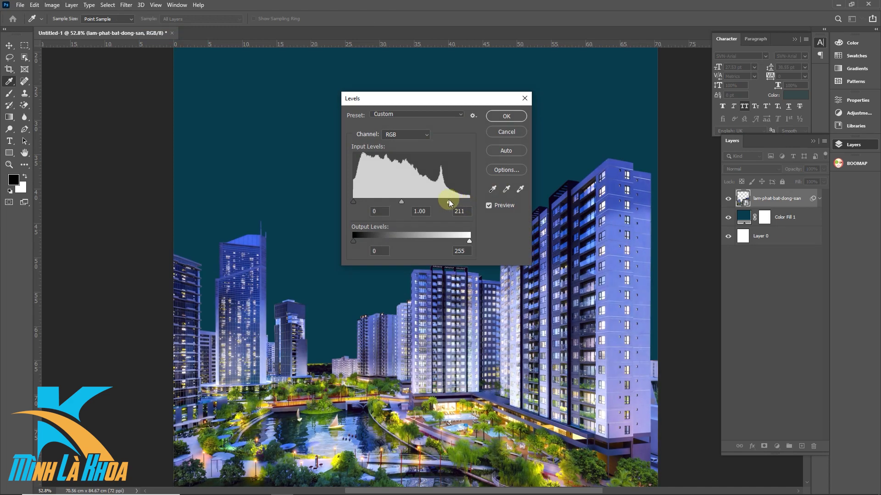
left_click_drag(447, 202, 446, 202)
left_click(489, 205)
left_click(404, 134)
left_click(392, 162)
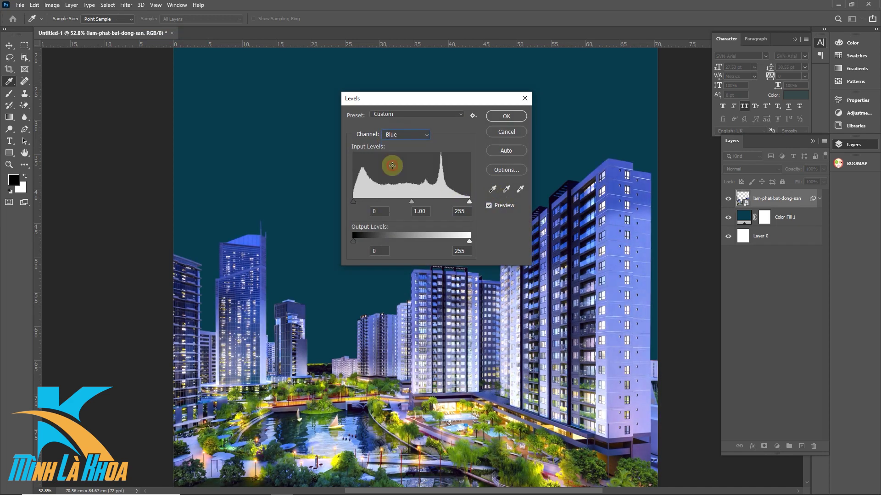
left_click_drag(354, 202, 373, 202)
left_click(488, 205)
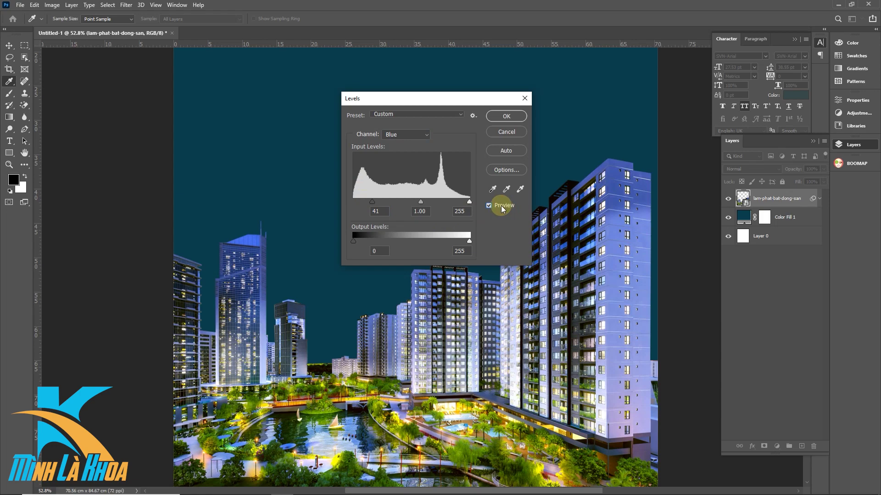
key("Return")
scroll(289, 237, "down", 1)
scroll(290, 238, "down", 2)
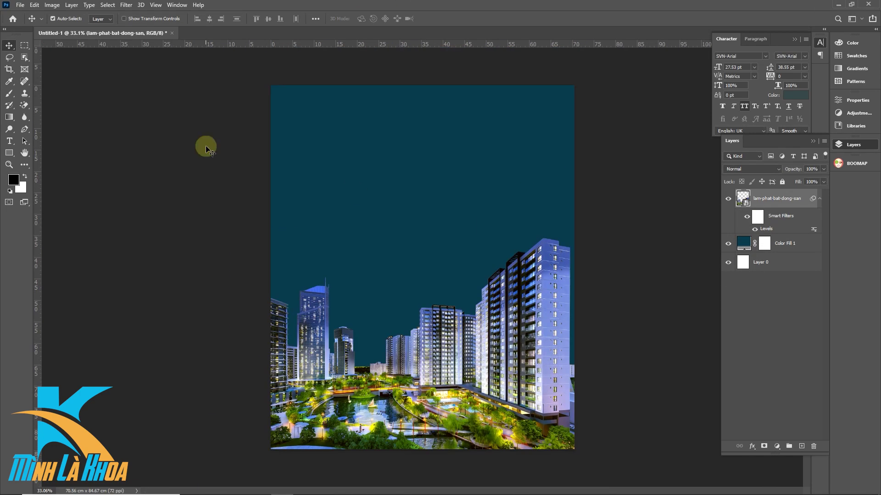
- From File Explorer, open the EPS file 121 in the New folder in Illustrator
left_click(260, 487)
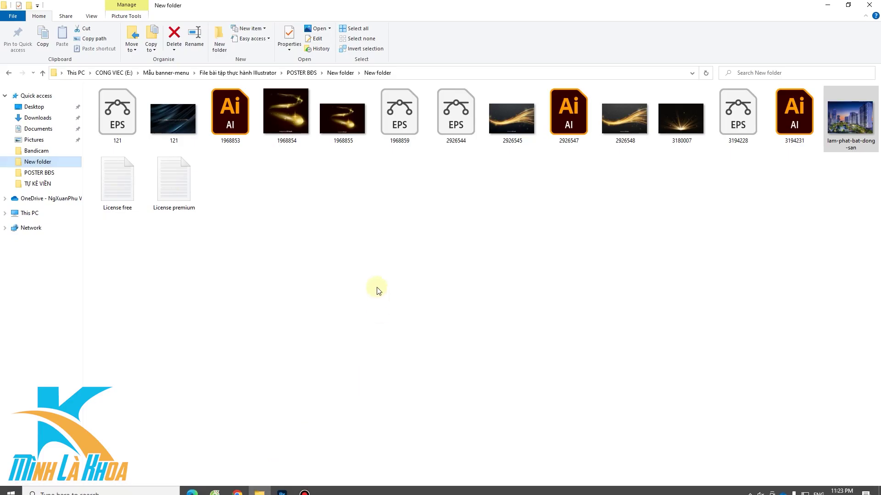
left_click(173, 118)
left_click(119, 123)
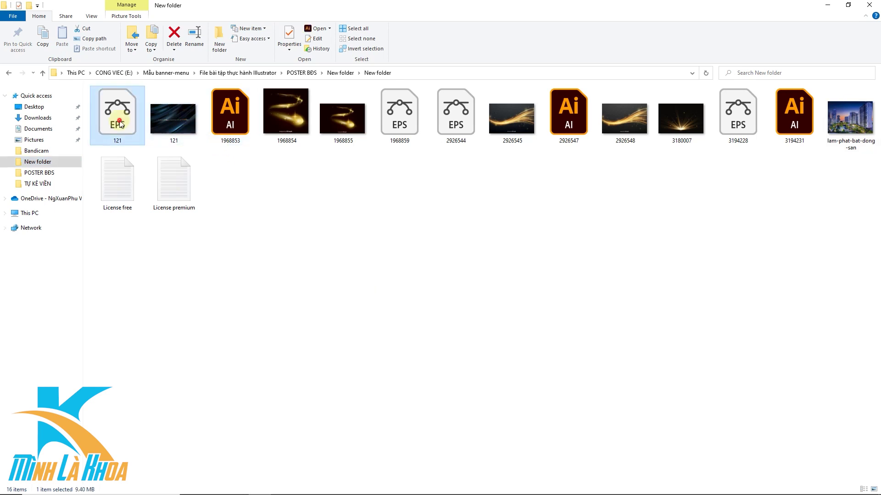
key("Return")
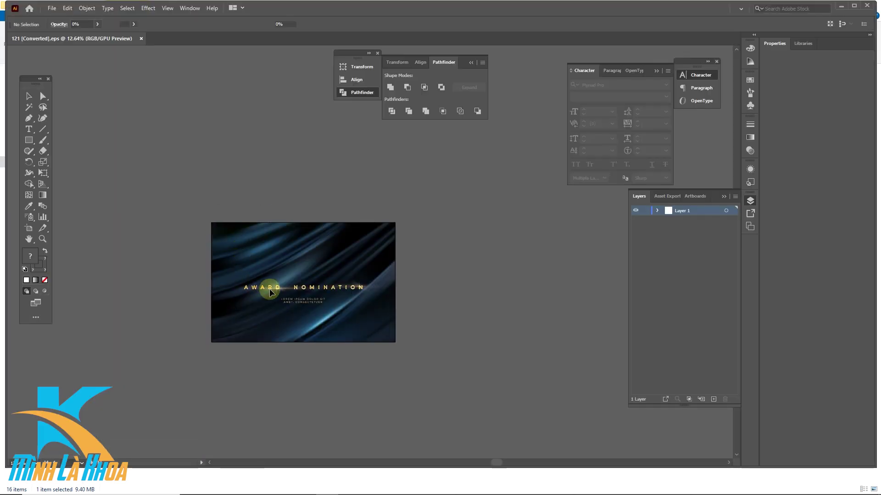
- Select the silk background rectangle and inspect it in isolation mode
left_click(271, 292)
scroll(264, 291, "up", 5)
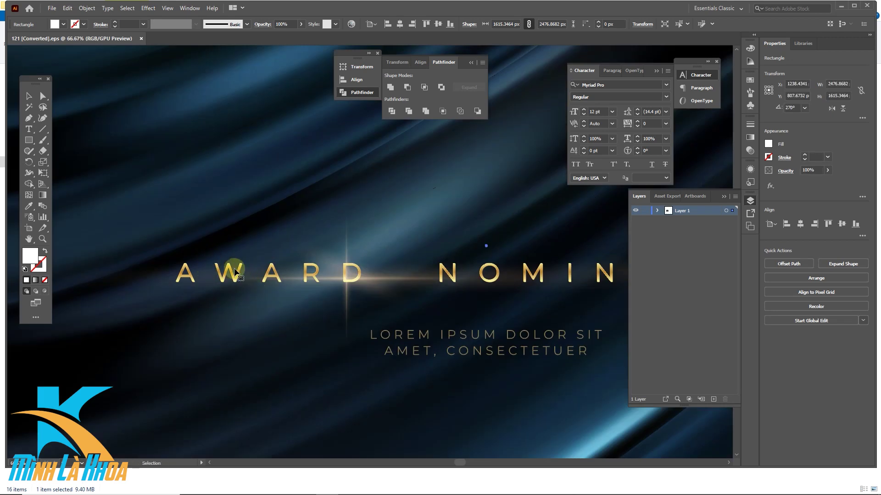
double_click(186, 275)
scroll(186, 275, "down", 3)
double_click(416, 133)
- Delete the LOREM IPSUM and AWARD NOMINATION text groups from Layer 1
left_click(657, 211)
left_click(726, 230)
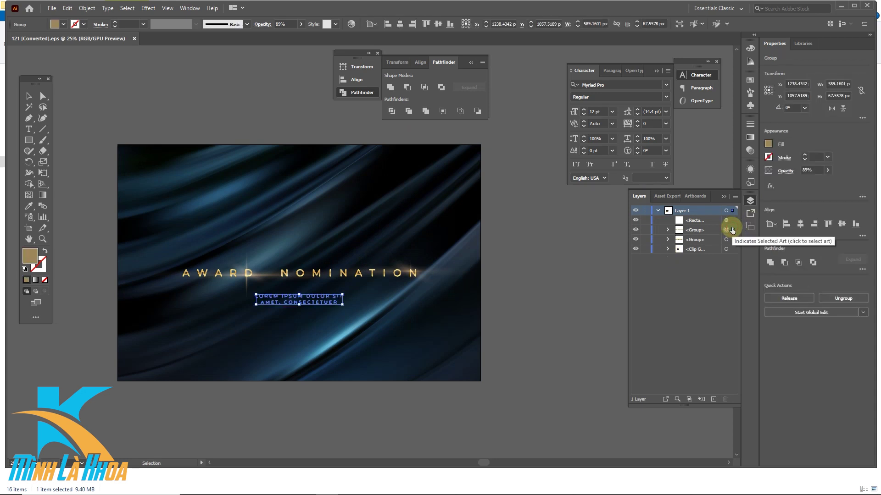
key("Delete")
left_click(726, 230)
key("Delete")
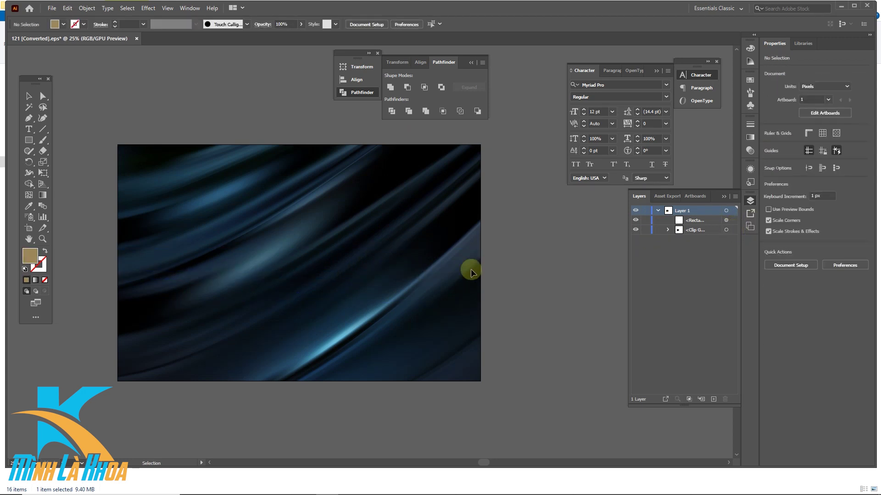
- Marquee-select the remaining dark blue silk background and copy it
left_click_drag(90, 137, 426, 378)
left_click(67, 8)
left_click(97, 56)
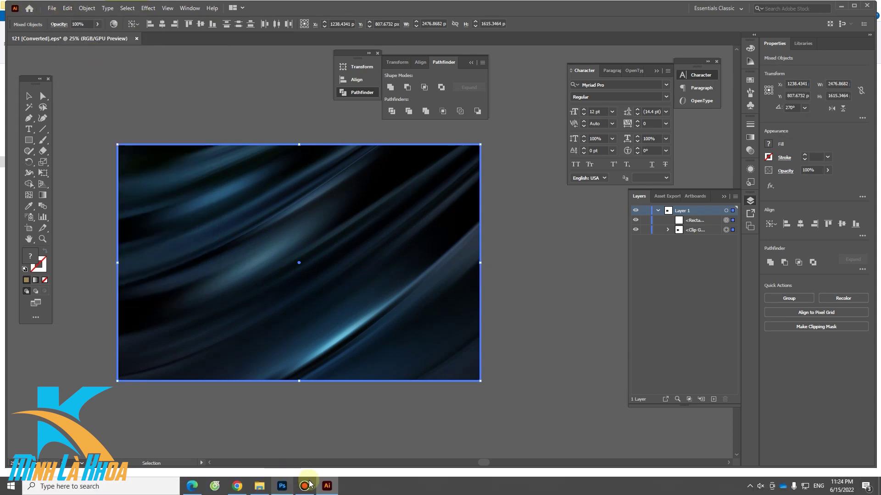
left_click(282, 486)
- Paste the copied silk artwork into the poster as a Smart Object
left_click(34, 5)
left_click(43, 85)
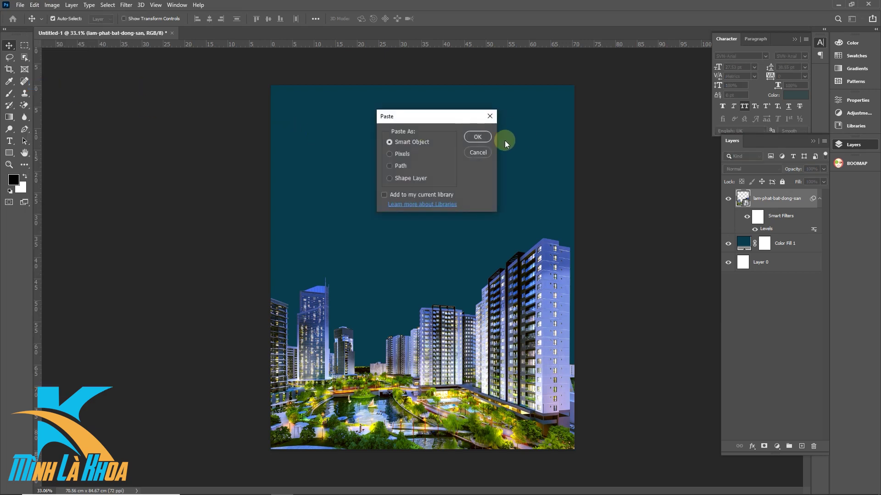
left_click(477, 136)
scroll(454, 232, "down", 1)
scroll(442, 242, "down", 3)
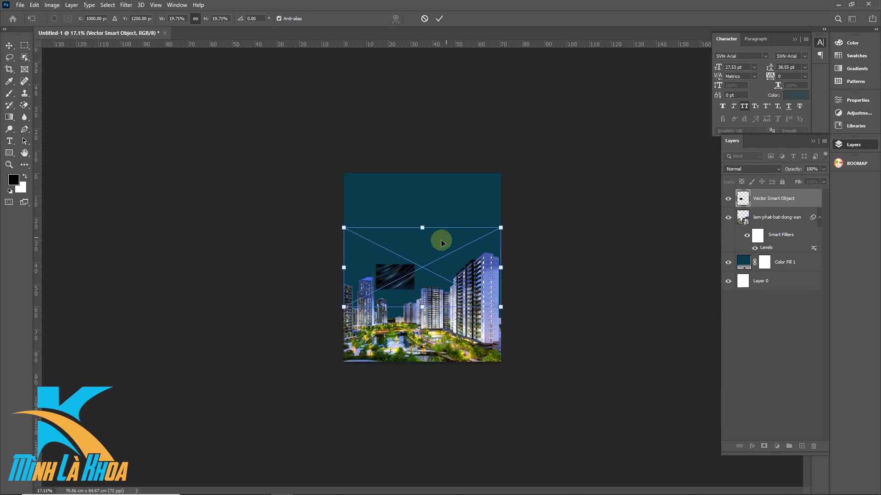
scroll(500, 232, "down", 1)
- Scale and position the silk background so it covers the whole canvas
mouse_move(500, 232)
left_mouse_down()
mouse_move(470, 253)
mouse_move(725, 82)
left_mouse_up()
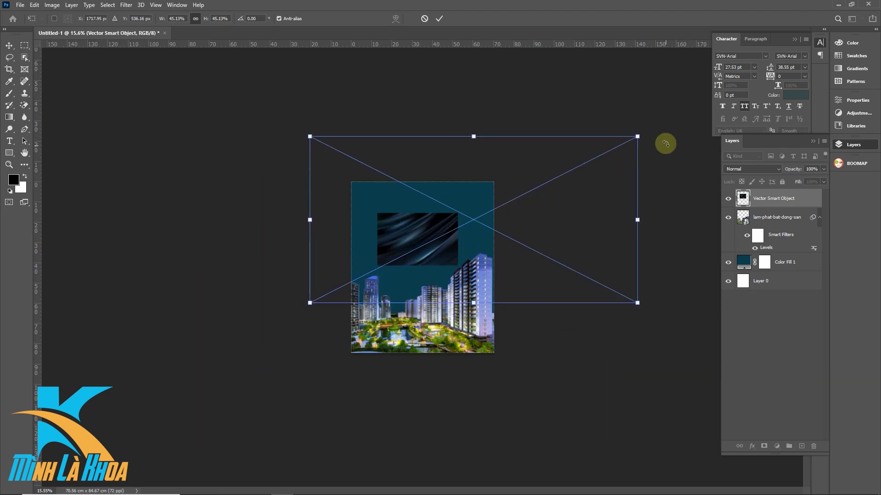
left_click_drag(724, 82, 781, 40)
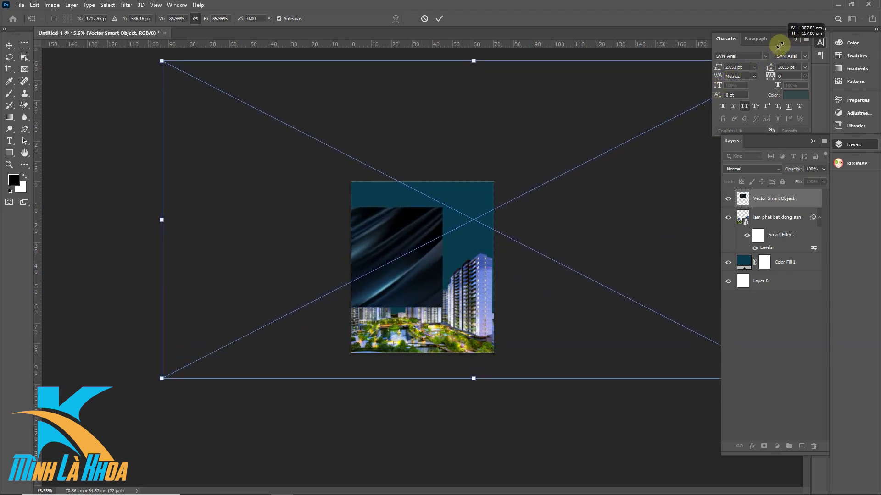
mouse_move(352, 315)
left_mouse_down()
mouse_move(427, 285)
mouse_move(393, 291)
left_mouse_up()
left_click_drag(227, 352, 193, 369)
left_click_drag(352, 286, 359, 286)
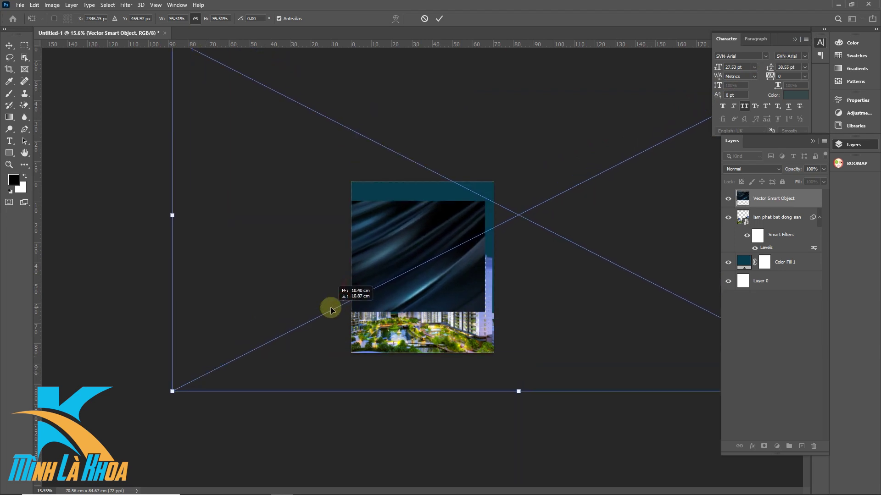
left_click_drag(359, 287, 359, 291)
left_click_drag(200, 376, 147, 403)
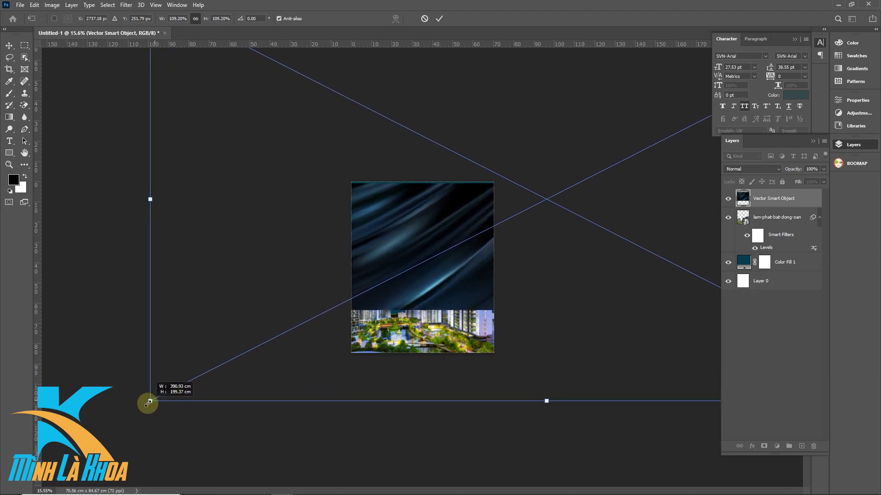
left_click_drag(297, 336, 302, 337)
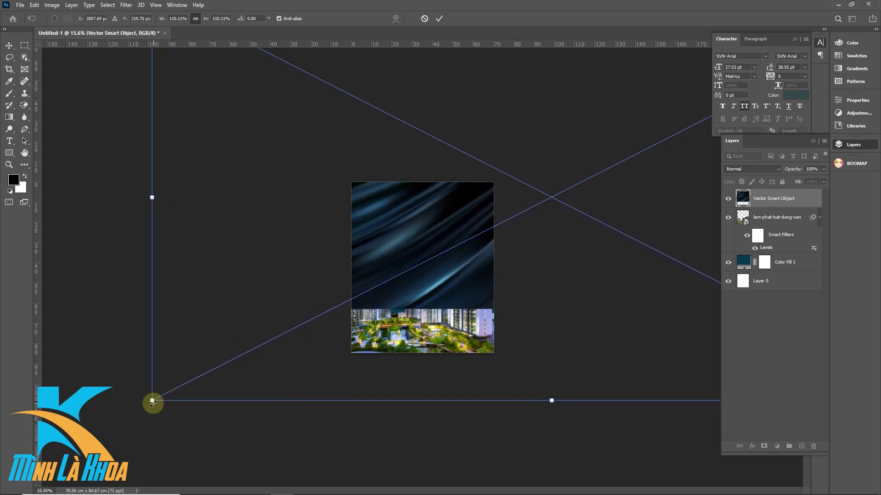
left_click_drag(153, 402, 135, 409)
left_click_drag(350, 320, 353, 324)
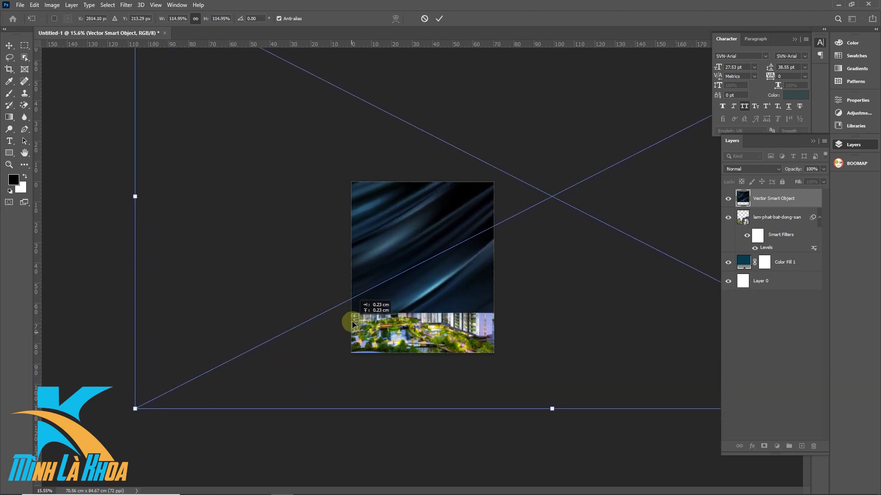
- Commit the transform and move the silk layer beneath the skyline photo
left_click(765, 217)
left_click_drag(765, 198, 760, 244)
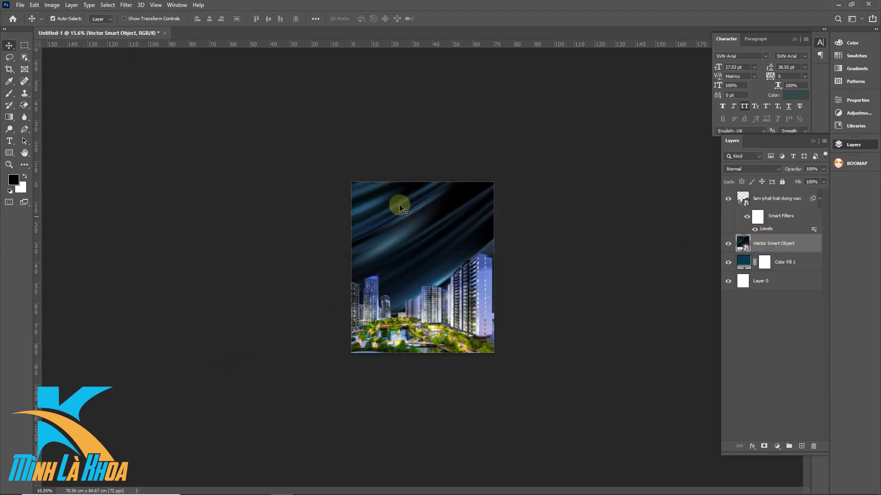
left_click(771, 170)
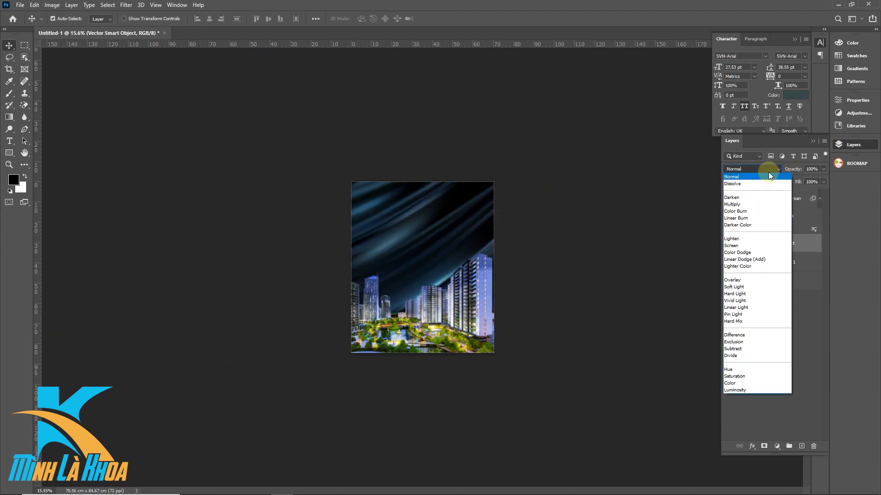
- Set the silk Vector Smart Object layer to Overlay blend mode at 63% opacity
left_click(735, 280)
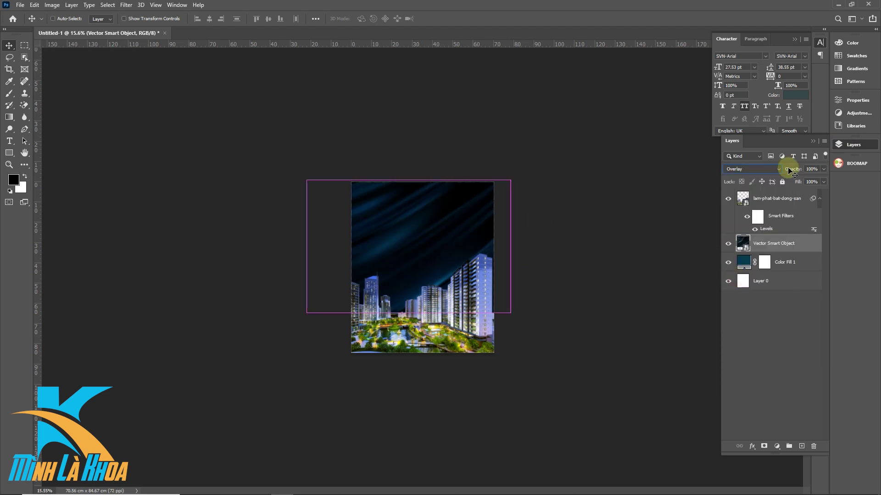
left_click(808, 169)
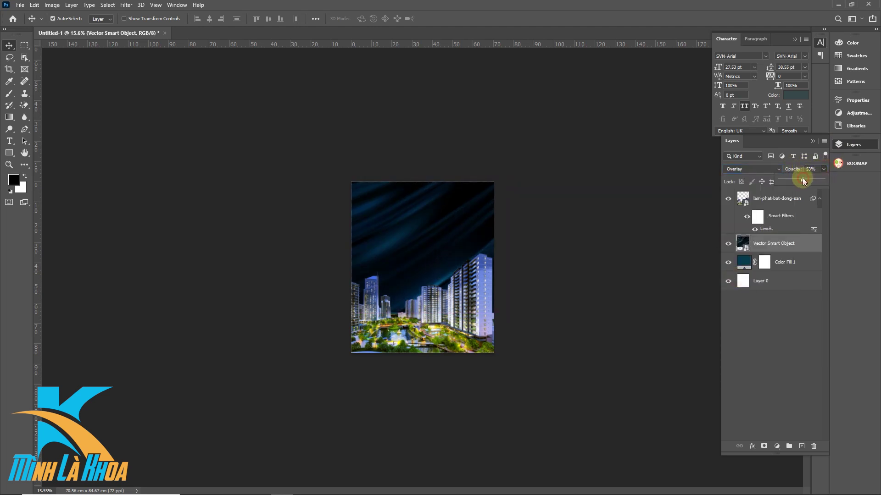
left_click_drag(802, 180, 799, 181)
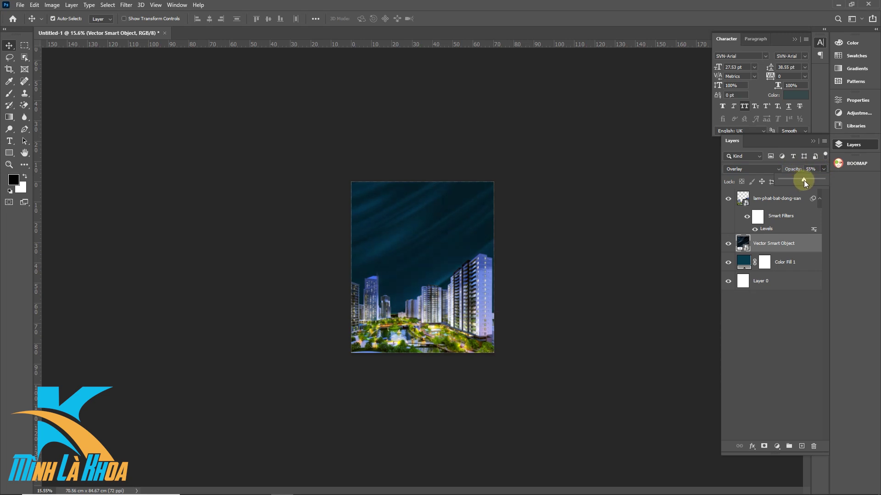
left_click_drag(807, 180, 808, 180)
left_click(340, 272)
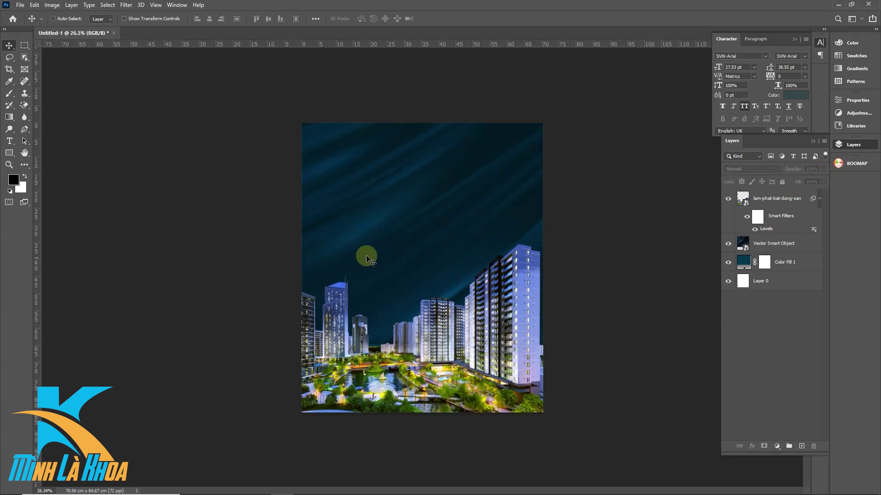
scroll(358, 254, "up", 3)
scroll(356, 253, "down", 3)
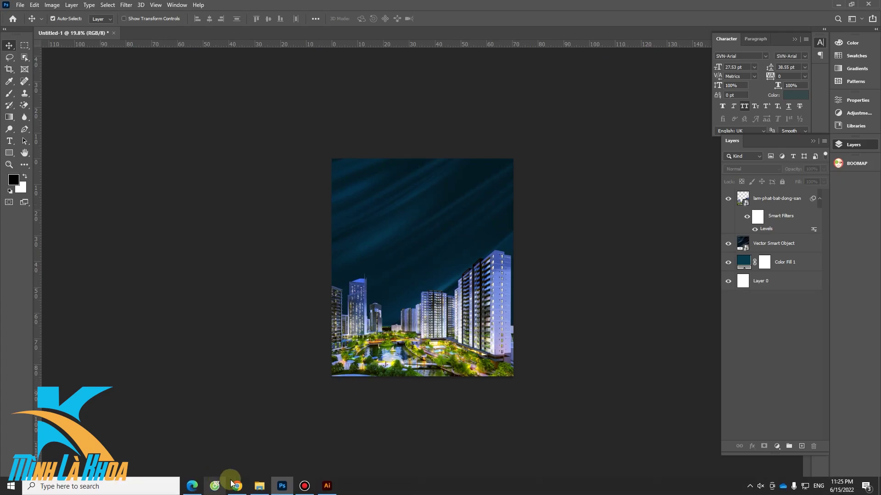
- Open the golden wave file 2926544.eps from the poster assets folder in Illustrator
left_click(232, 486)
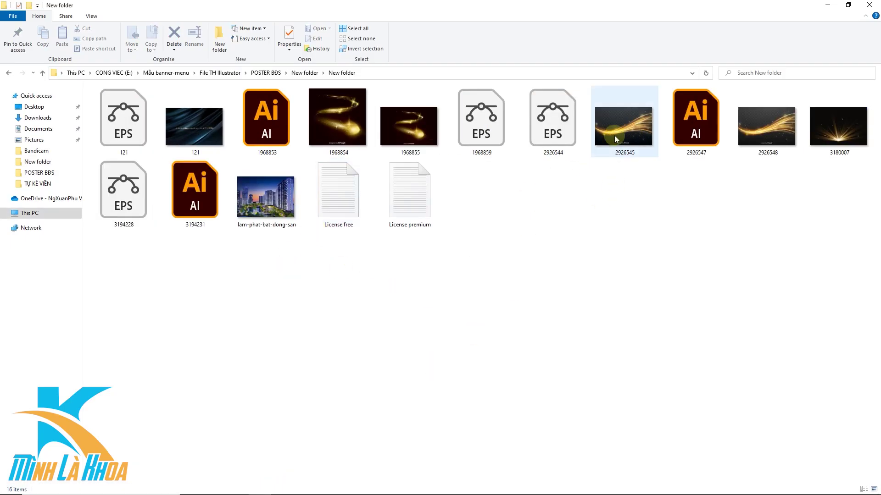
left_click(612, 133)
left_click(558, 134)
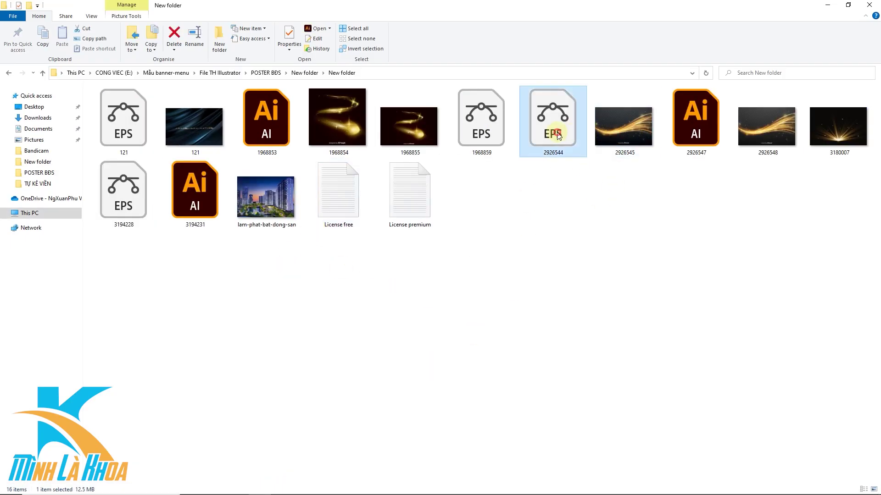
double_click(557, 134)
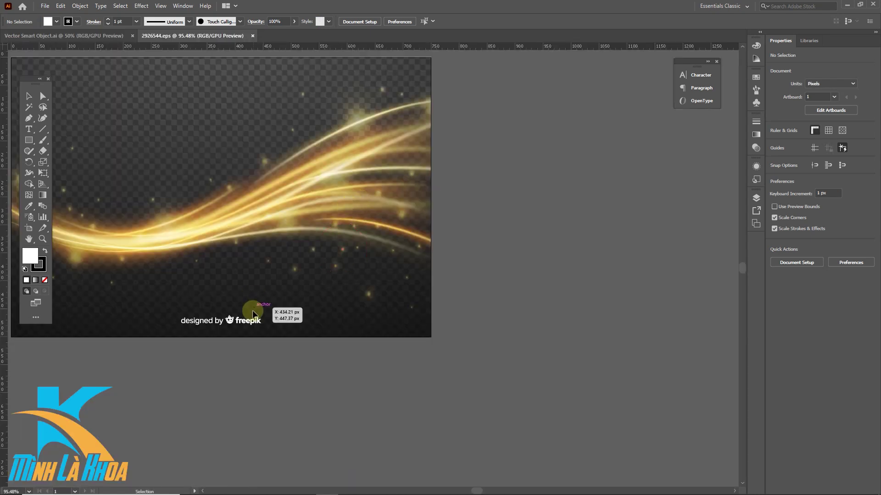
- Delete the freepik credit text, shift the wave right, and copy it
left_click(248, 321)
key("Delete")
left_click_drag(275, 206, 460, 206)
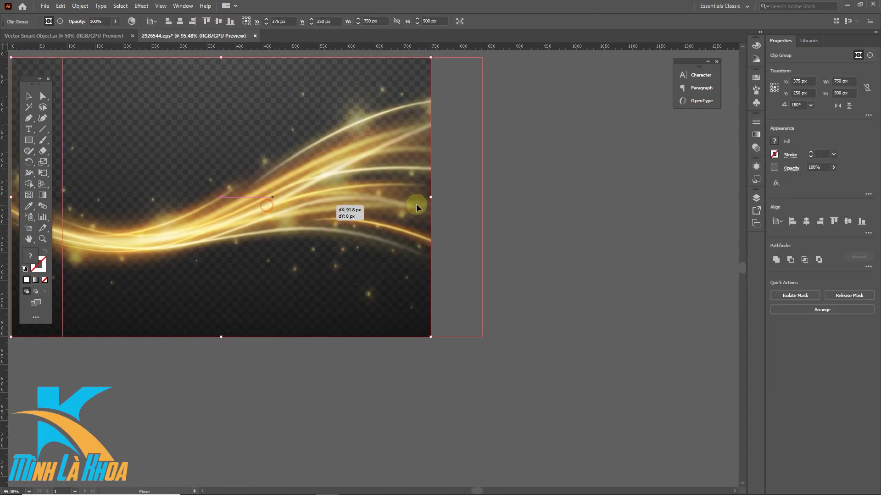
left_click(60, 6)
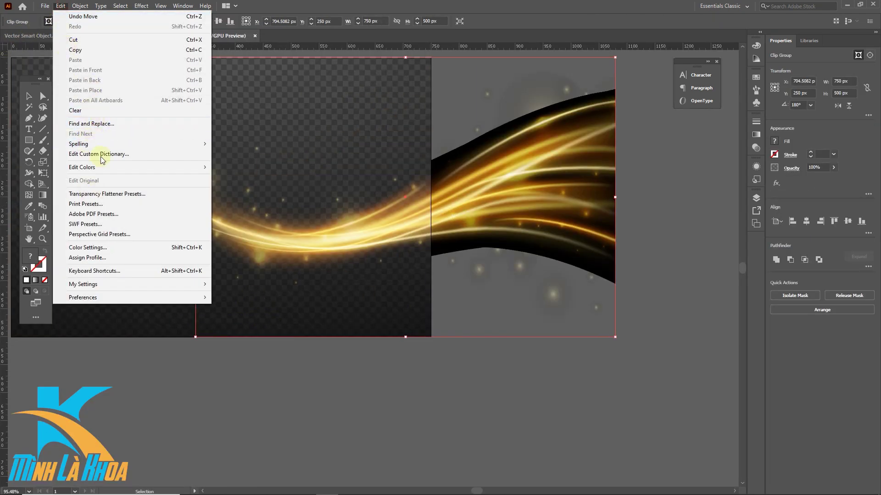
left_click(102, 50)
- Re-copy the golden wave in Illustrator and paste it into the Photoshop poster
left_click(282, 490)
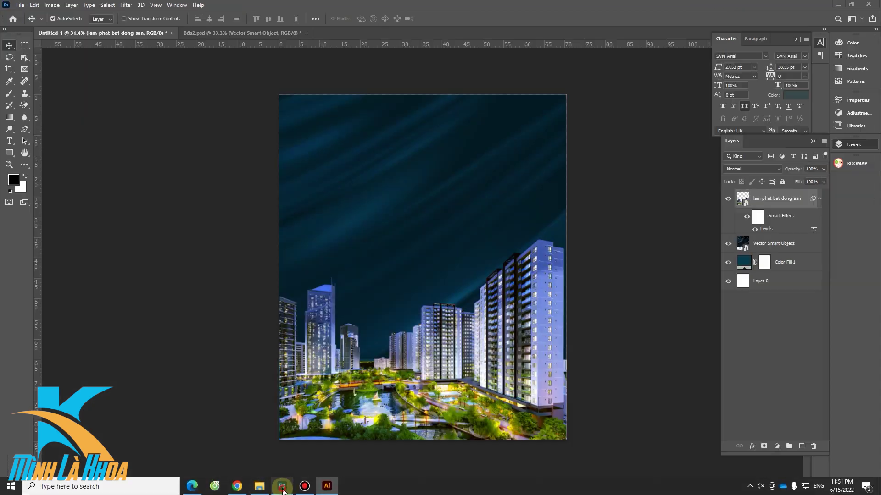
left_click(34, 5)
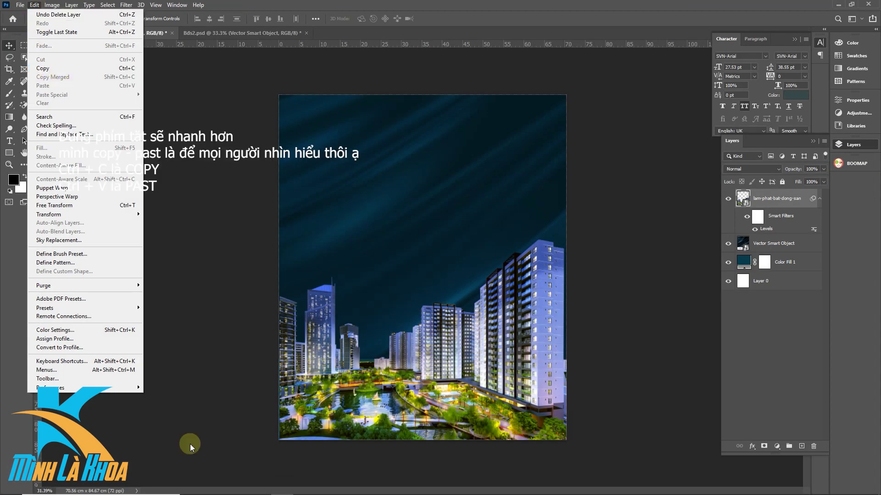
left_click(327, 486)
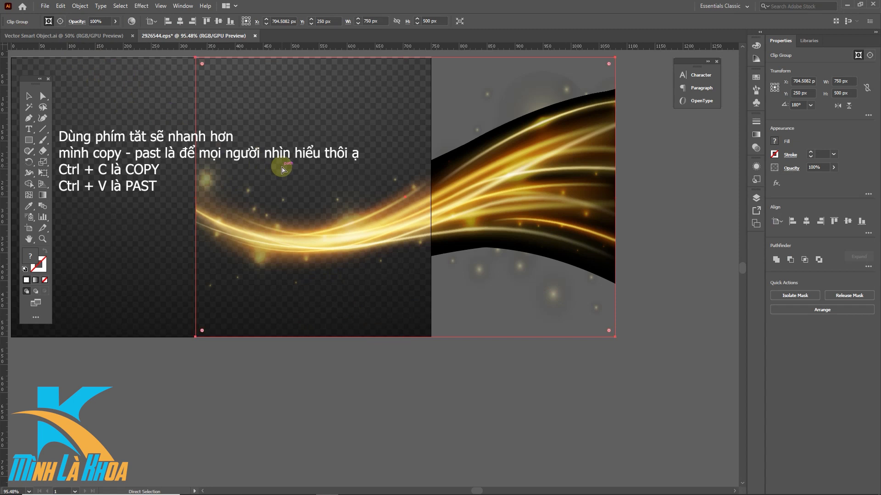
left_click(61, 6)
left_click(91, 53)
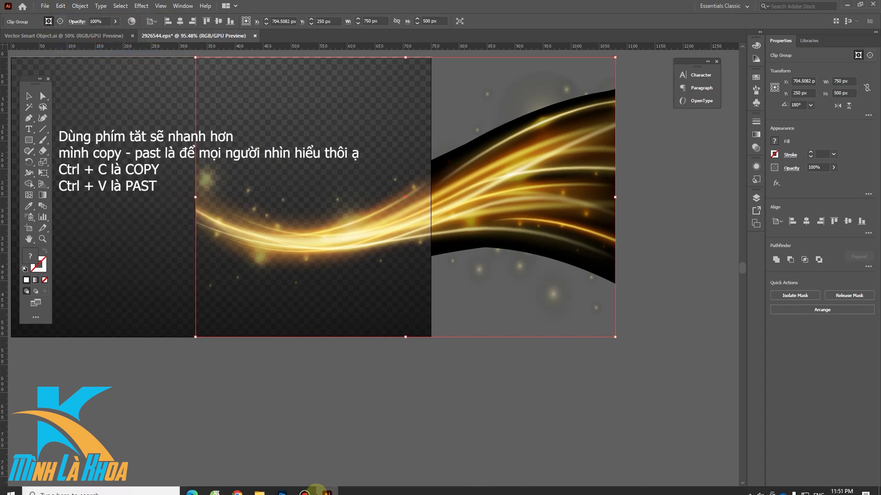
left_click(289, 489)
left_click(34, 5)
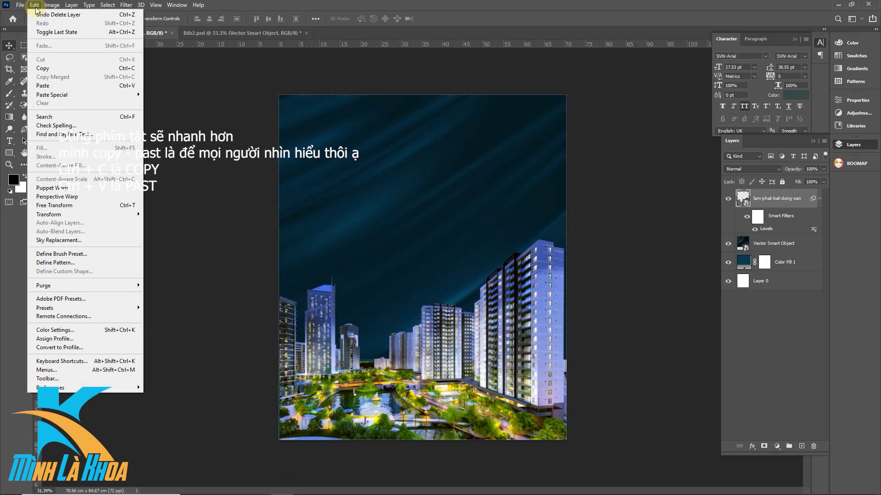
left_click(53, 86)
- Paste the wave as a Smart Object, enlarge it slightly, and set Screen blend mode
left_click(476, 138)
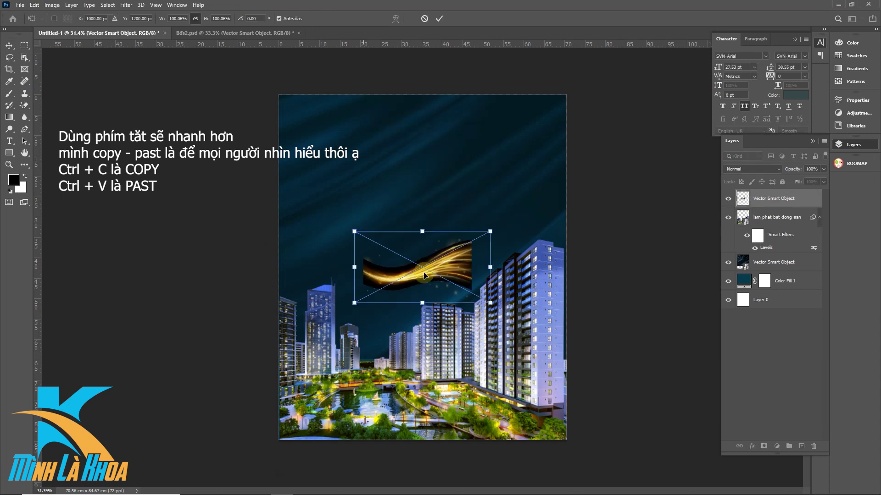
left_click_drag(493, 230, 507, 222)
key("Return")
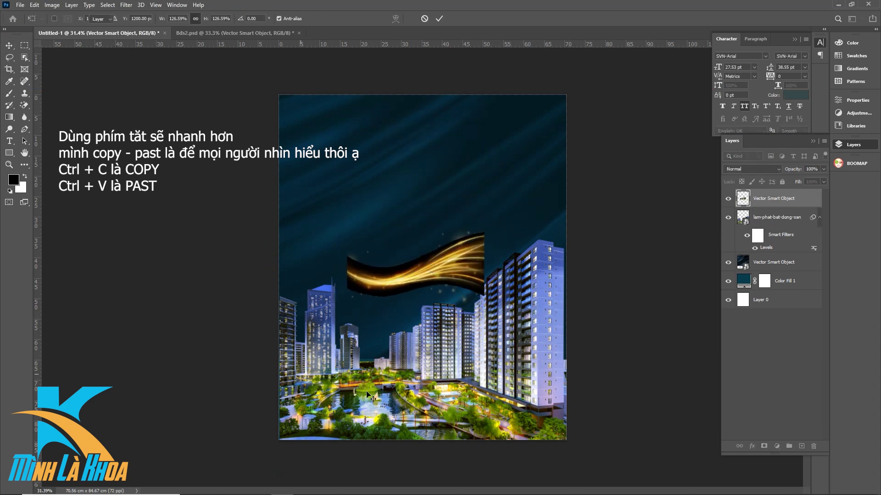
left_click(768, 169)
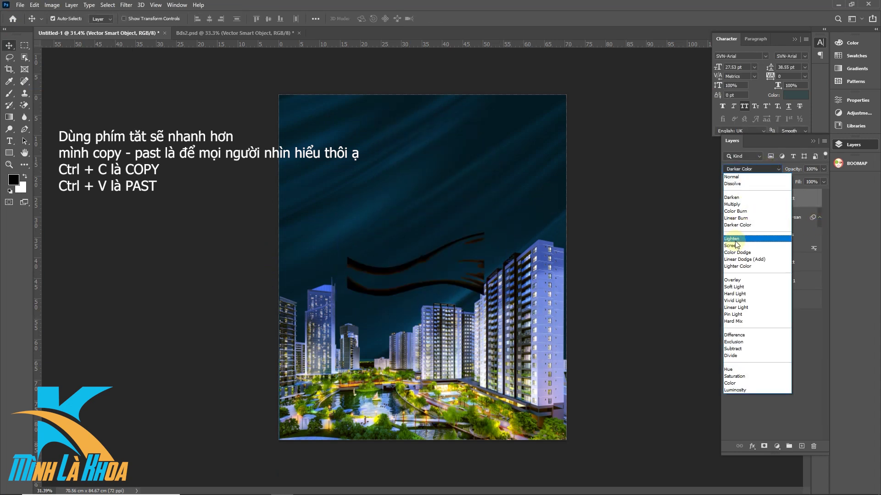
left_click(731, 234)
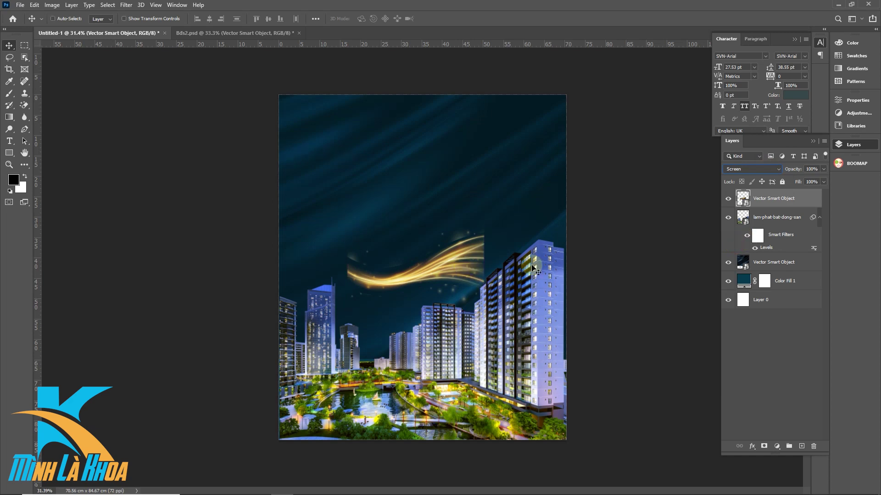
- Dismiss the no-layers warning, reselect the wave layer, and move it onto the right-hand buildings
scroll(535, 271, "up", 2)
left_click(447, 259)
key("Return")
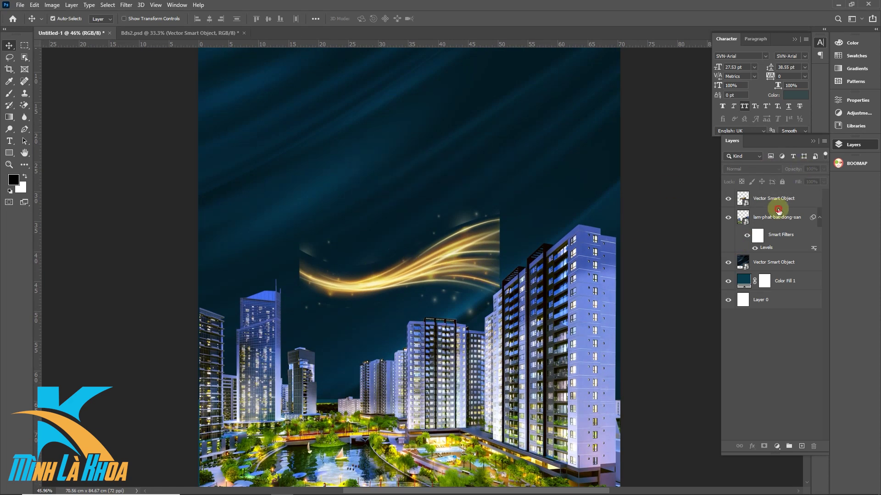
left_click(778, 207)
left_click_drag(484, 291, 599, 288)
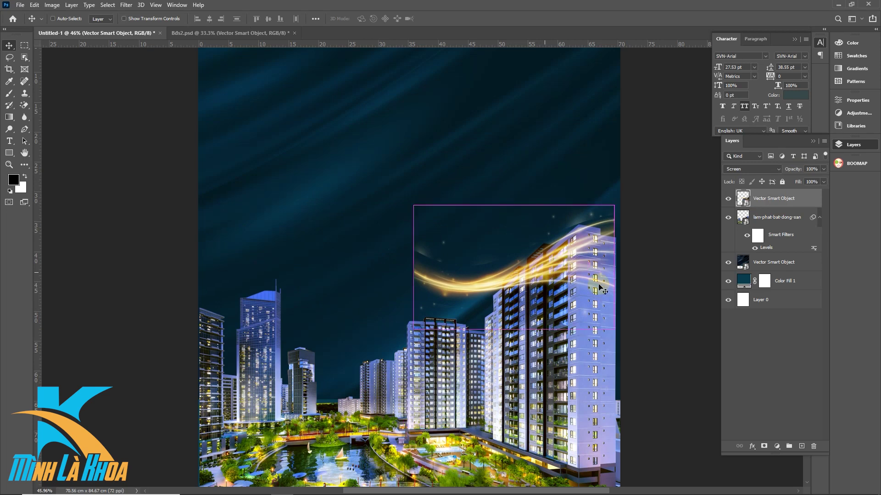
- Free Transform the wave: rotate to about -7 degrees, scale to about 143%, and reposition
key("ctrl+t")
left_click_drag(693, 245, 674, 233)
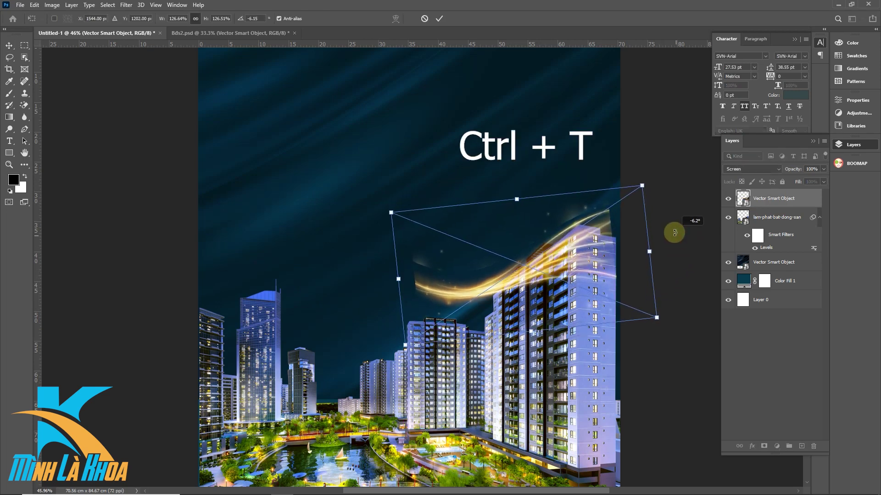
left_click_drag(587, 254, 577, 272)
left_click_drag(631, 204, 630, 217)
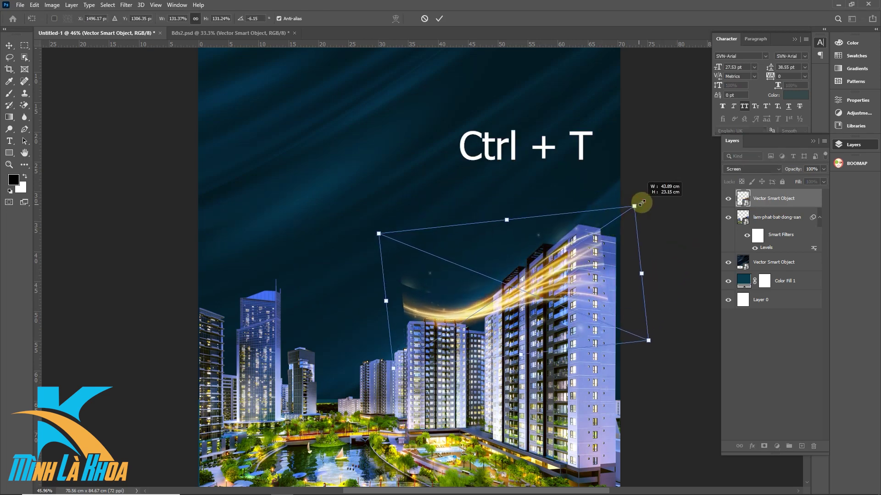
left_click_drag(696, 246, 690, 256)
left_click_drag(525, 317, 522, 303)
left_click_drag(397, 313, 403, 328)
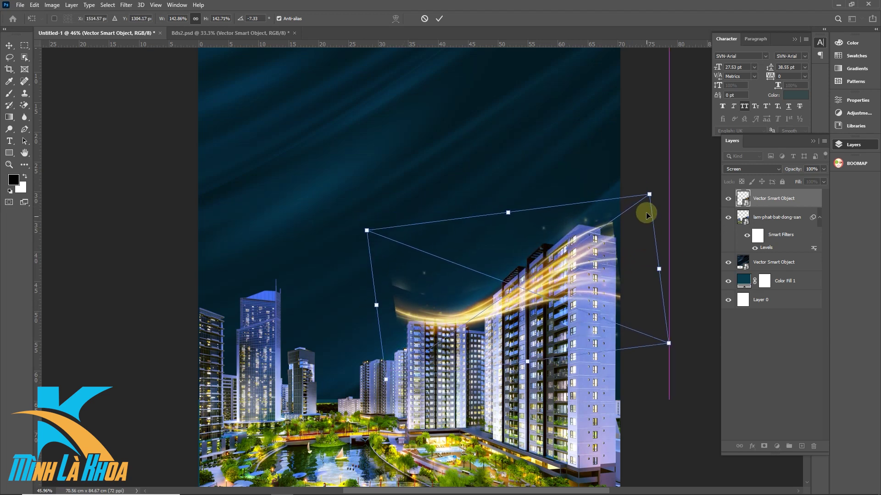
- Skew the wave across the tower rooftops, scale it to about 148%, and commit
right_click(391, 334)
left_click(373, 326)
left_click_drag(377, 304, 378, 315)
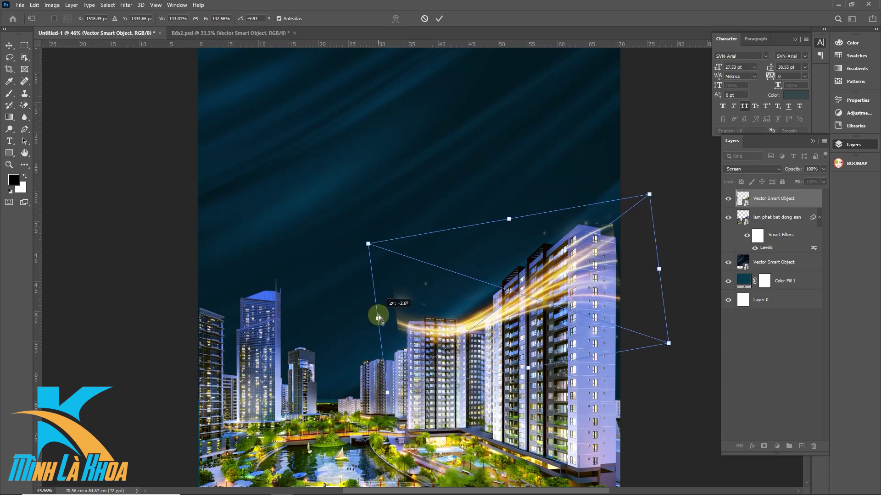
left_click_drag(663, 277, 652, 268)
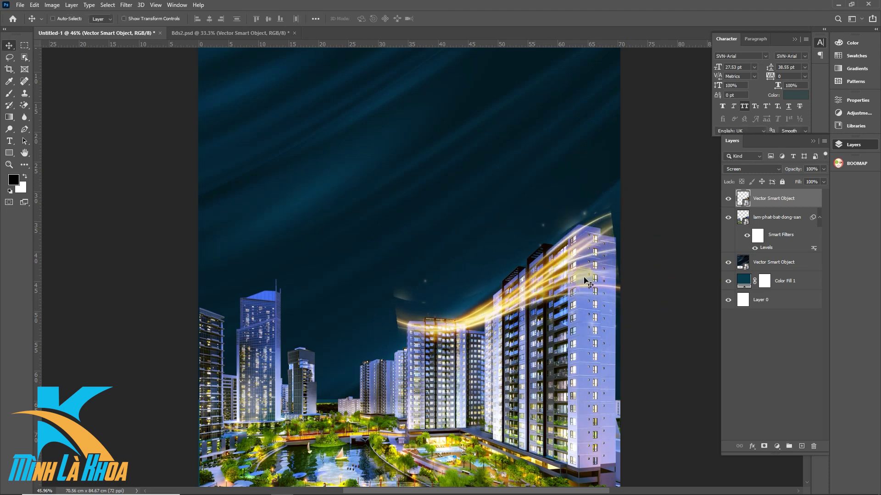
left_click_drag(647, 181, 655, 178)
key("Return")
left_click_drag(489, 327, 498, 329)
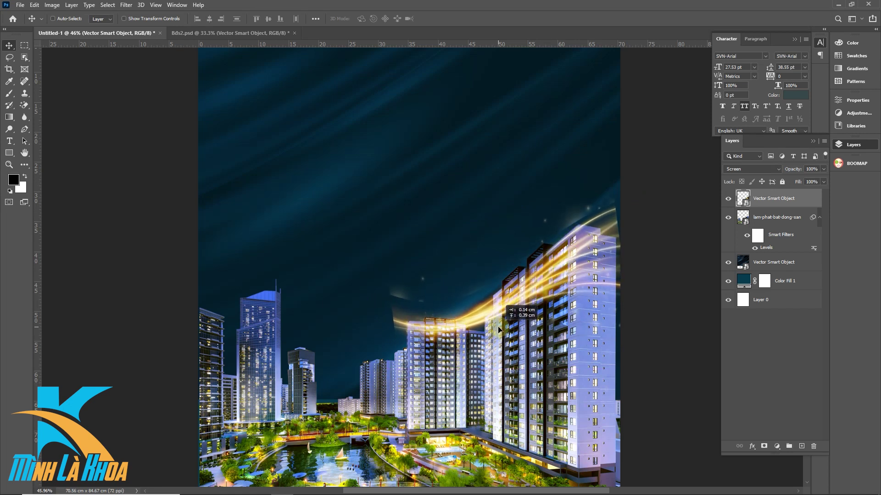
left_click(870, 212)
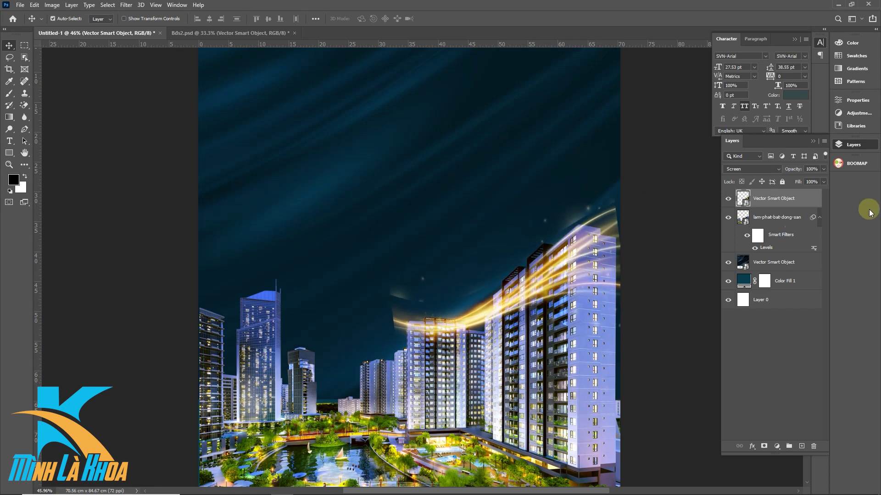
- Add a layer mask to the golden wave and brush away the haze left of the streak
left_click(764, 447)
left_click(10, 94)
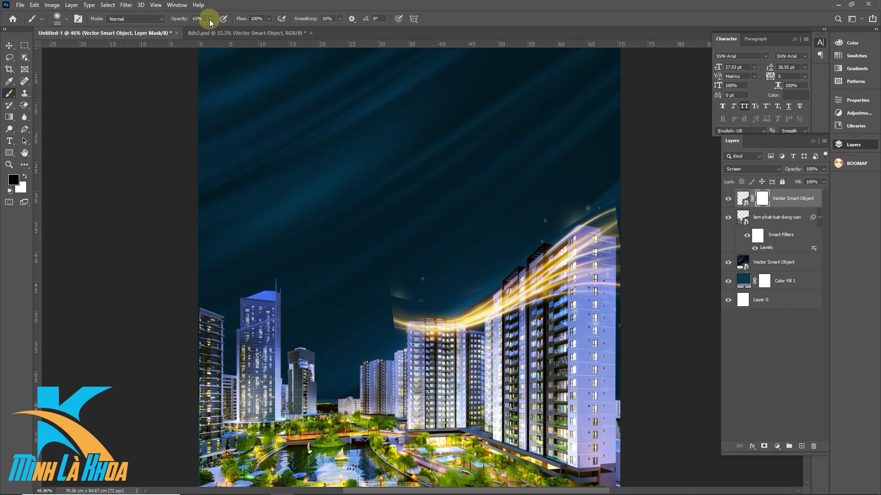
right_click(449, 258)
left_click(608, 213)
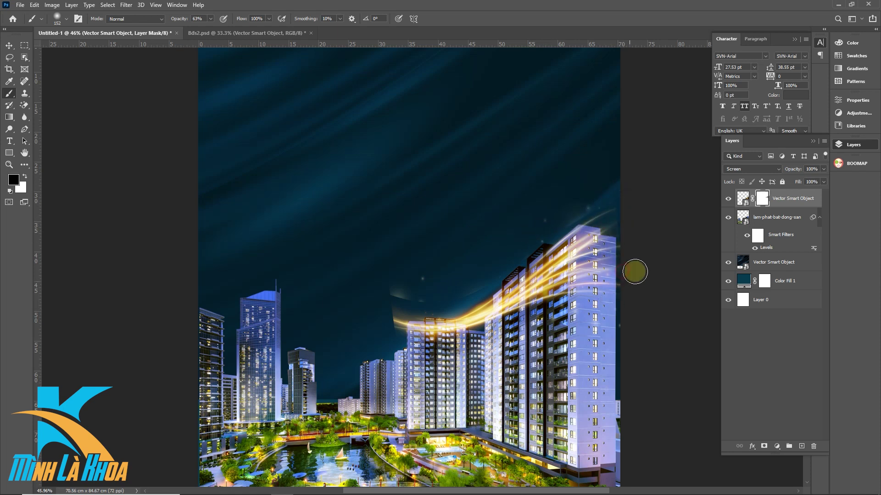
left_click_drag(436, 289, 405, 290)
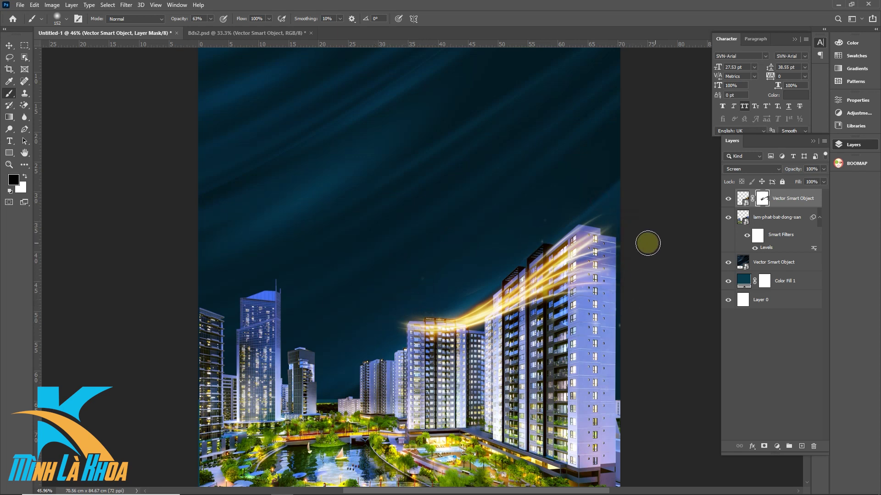
key("v")
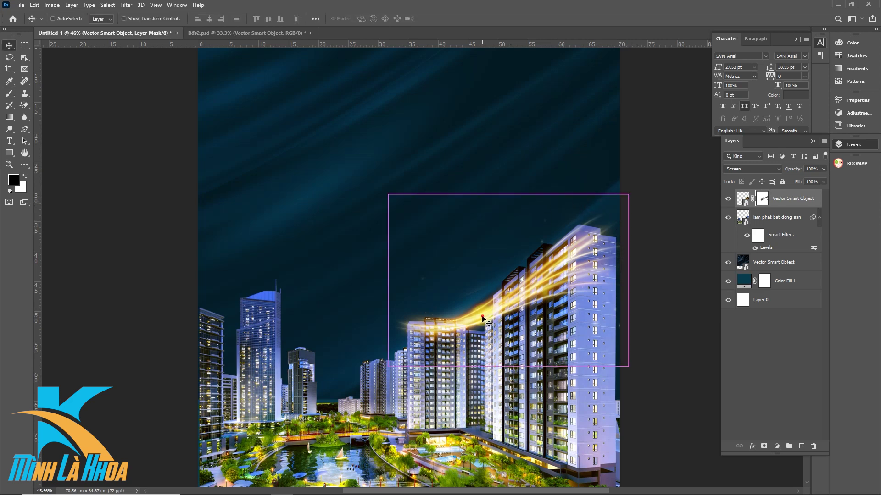
left_click_drag(482, 319, 487, 315)
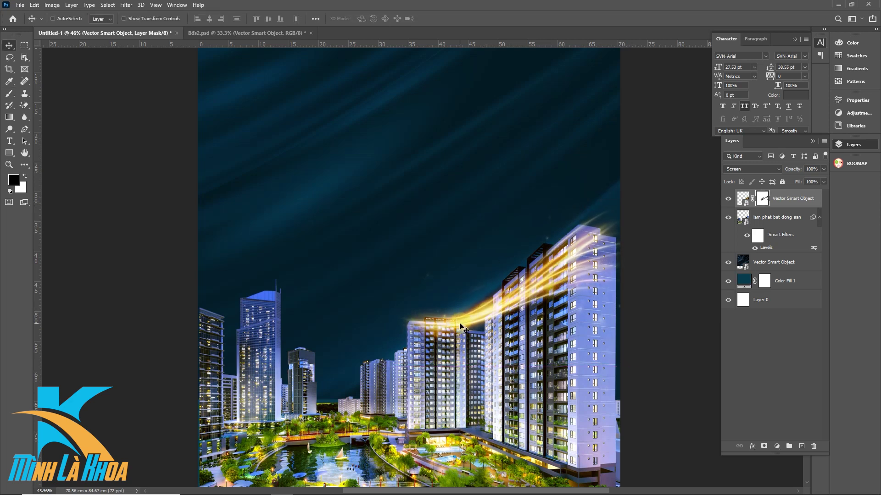
- In Illustrator, move the golden light-burst artwork off the artboard and copy it
scroll(460, 326, "down", 2)
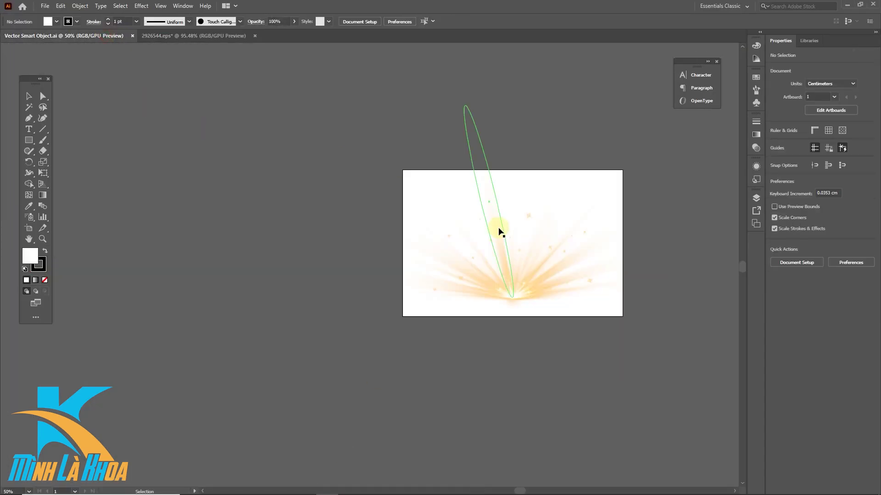
left_click_drag(514, 294, 307, 198)
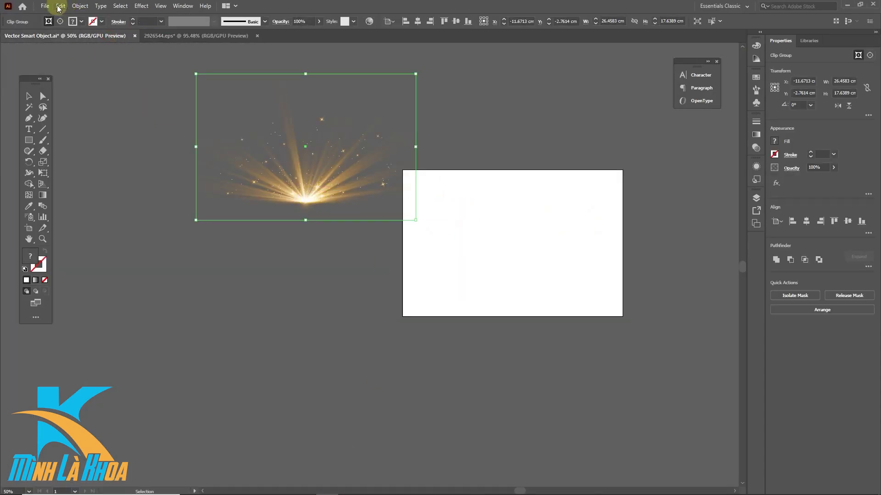
left_click(58, 7)
left_click(118, 49)
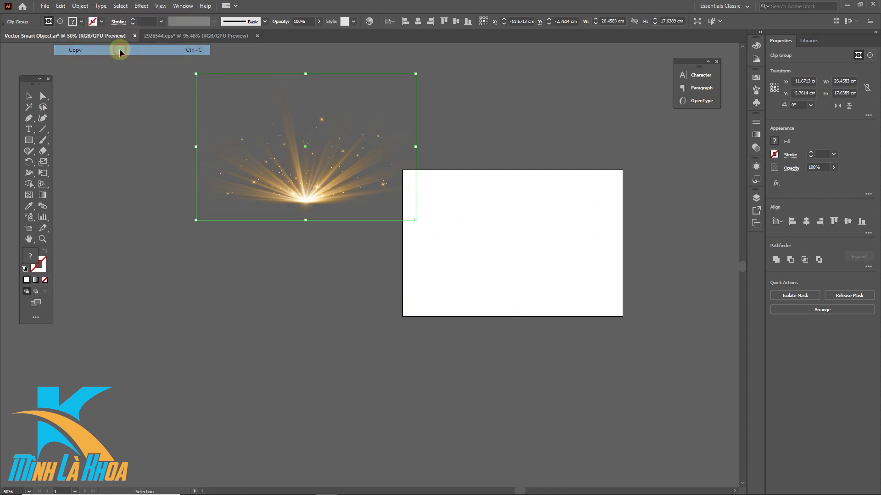
left_click(316, 486)
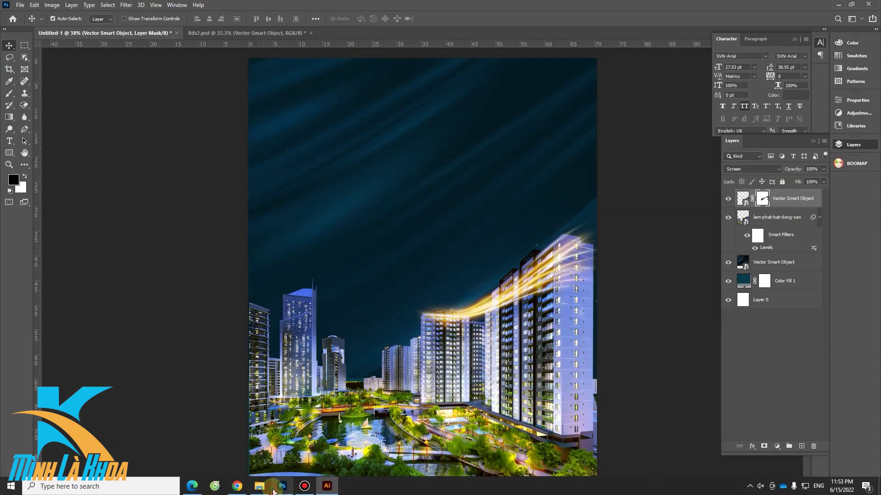
- Paste the light burst as a Smart Object beneath the city photo, among the buildings
left_click(35, 5)
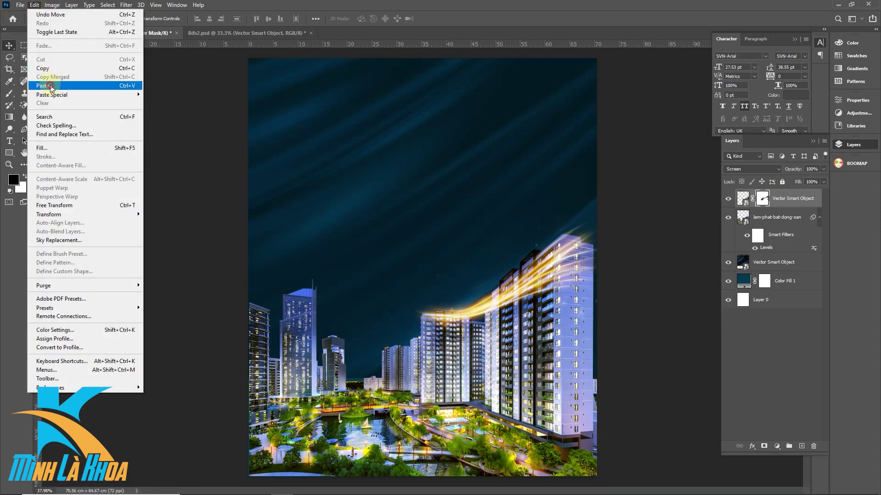
left_click(49, 85)
key("Return")
key("Return")
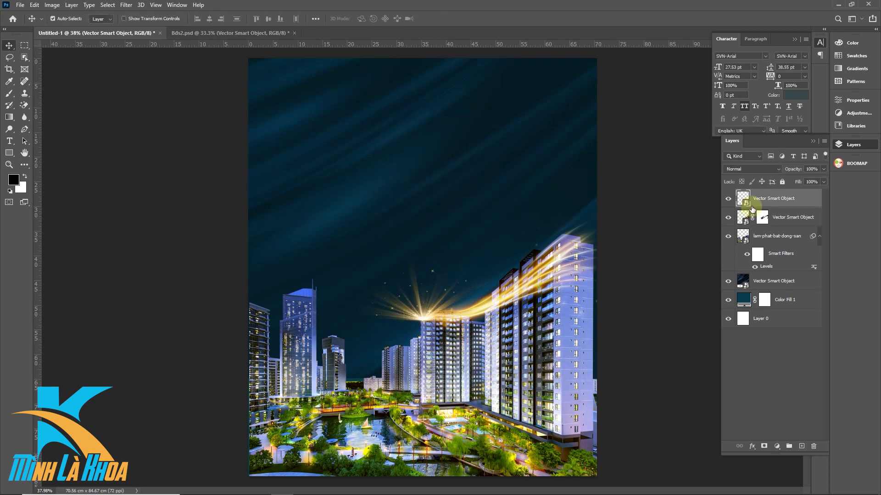
left_click_drag(784, 201, 779, 273)
mouse_move(421, 317)
left_mouse_down()
mouse_move(357, 366)
mouse_move(371, 360)
left_mouse_up()
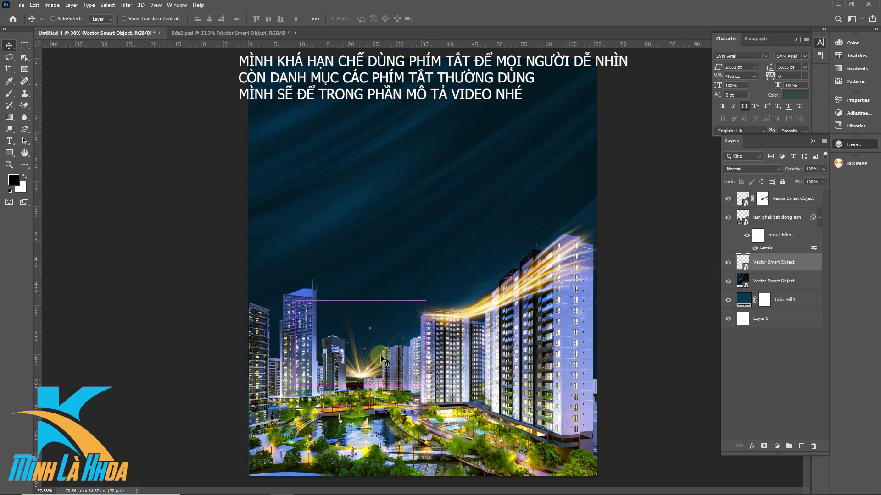
- Enlarge the light burst to about 165% and shift it upward
key("ctrl+t")
left_click_drag(476, 260, 529, 232)
mouse_move(450, 340)
left_mouse_down()
mouse_move(449, 314)
mouse_move(427, 322)
left_mouse_up()
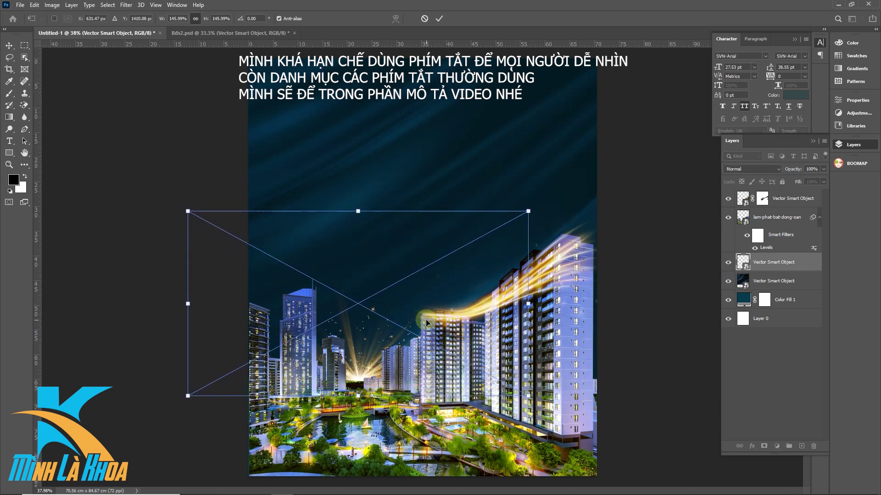
left_click_drag(532, 213, 555, 202)
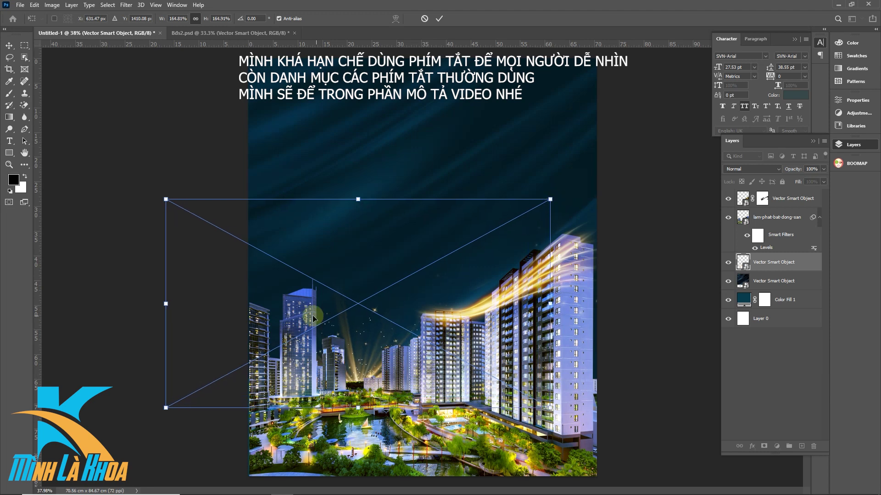
key("Return")
- Duplicate the light burst, then enlarge both copies slightly and nudge them into place
left_click_drag(365, 366, 363, 388)
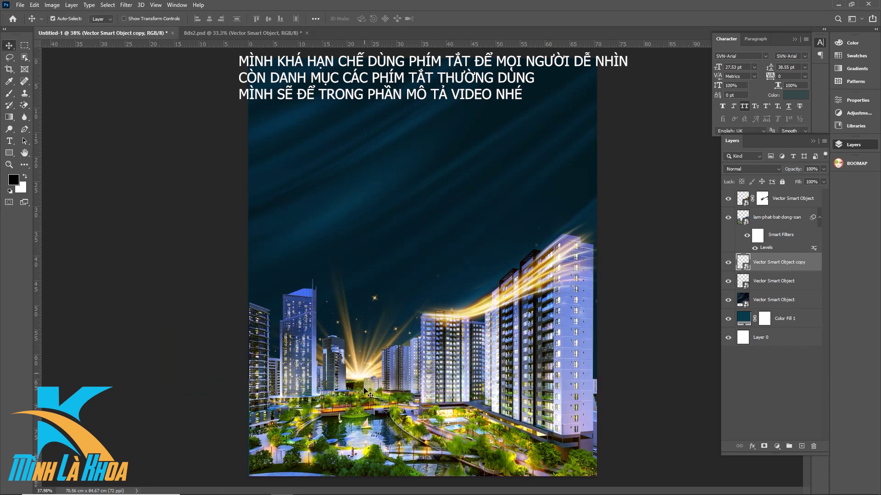
left_click(776, 281, "ctrl")
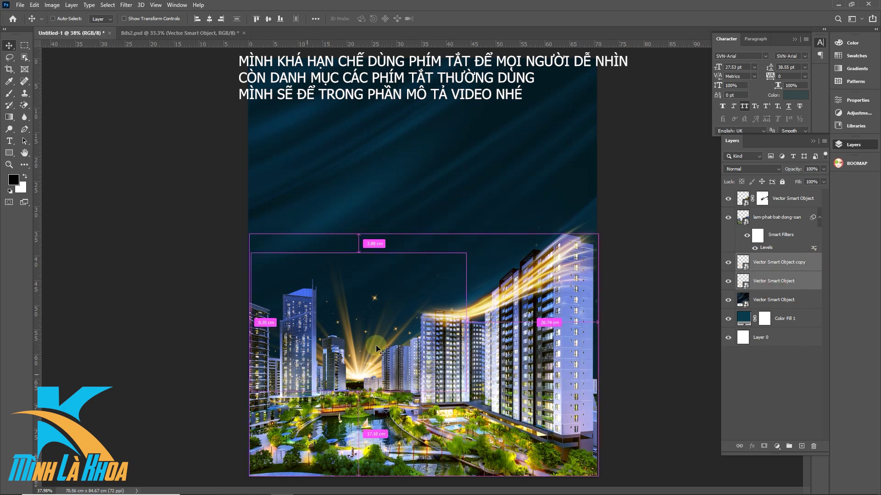
key("ctrl+t")
left_click_drag(467, 252, 471, 247)
key("Return")
left_click_drag(343, 391, 340, 389)
left_click(500, 298)
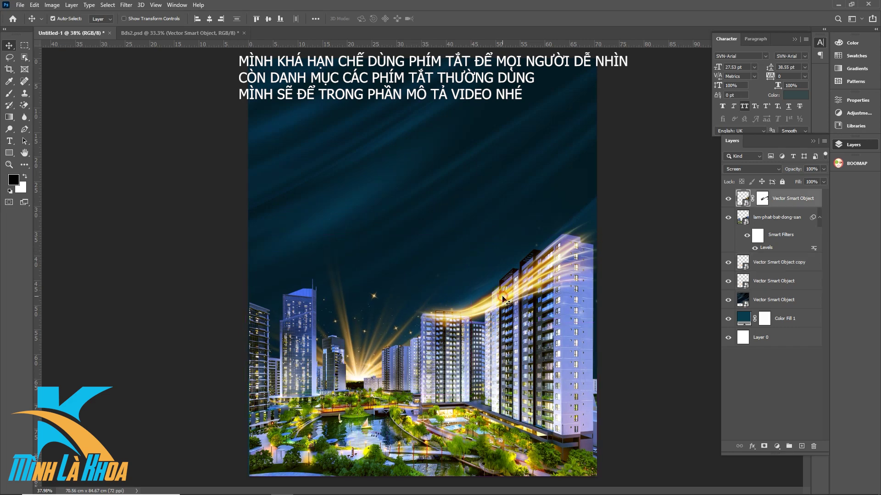
- Duplicate the gold streak layer and move the copy down-left across the foreground
key("ctrl+j")
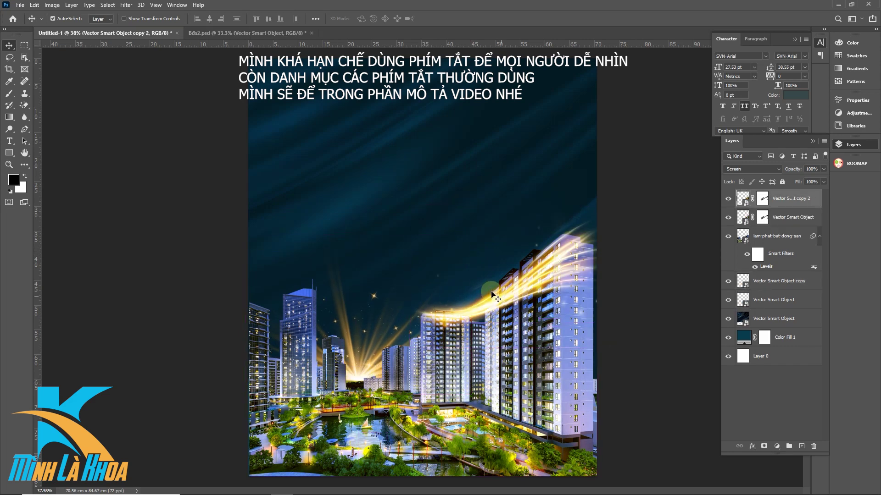
scroll(421, 268, "down", 2)
left_click_drag(482, 284, 381, 376)
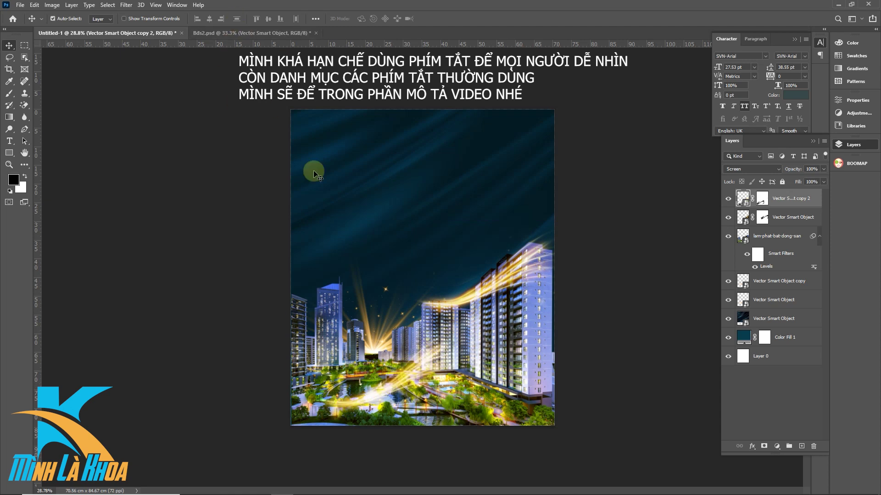
- Rotate, enlarge and widen the streak copy with Free Transform
key("ctrl+t")
mouse_move(487, 300)
left_mouse_down()
mouse_move(504, 330)
mouse_move(540, 317)
mouse_move(555, 330)
left_mouse_up()
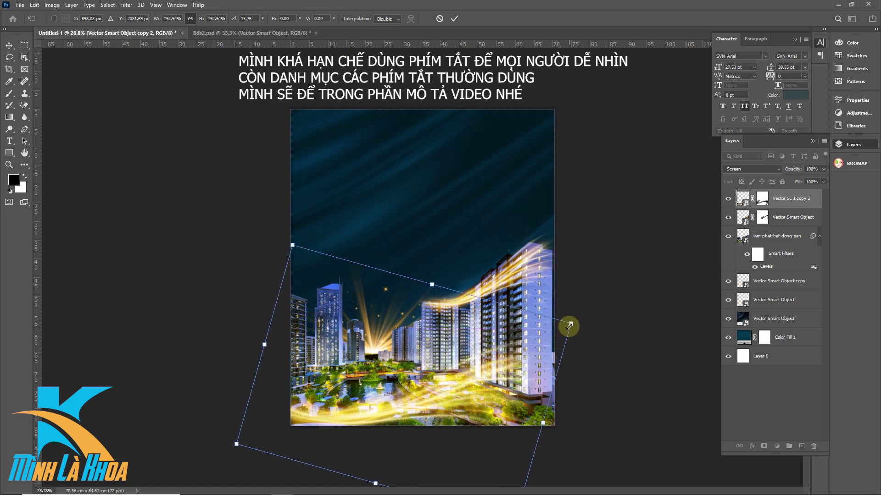
left_click_drag(555, 330, 585, 325)
left_click_drag(488, 380, 494, 384)
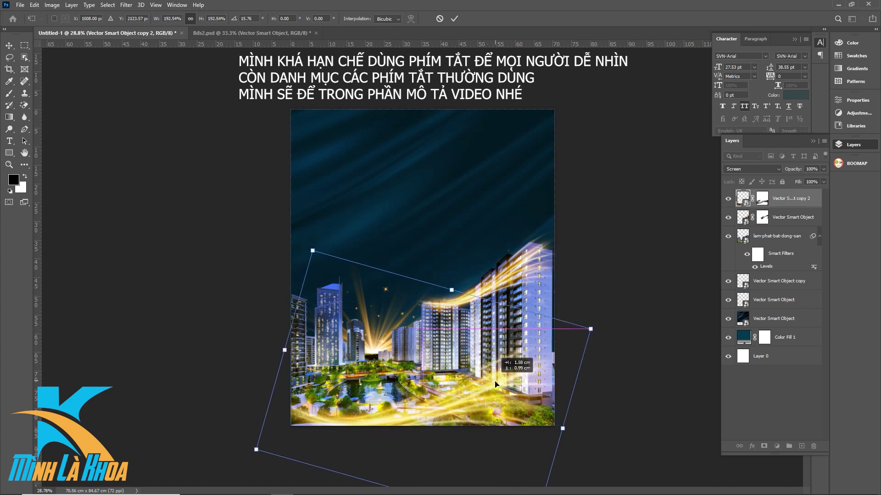
left_click_drag(494, 389, 493, 394)
left_click_drag(590, 331, 581, 337)
left_click_drag(480, 386, 487, 390)
- Skew and rescale the streak copy, then apply the transform
right_click(308, 385)
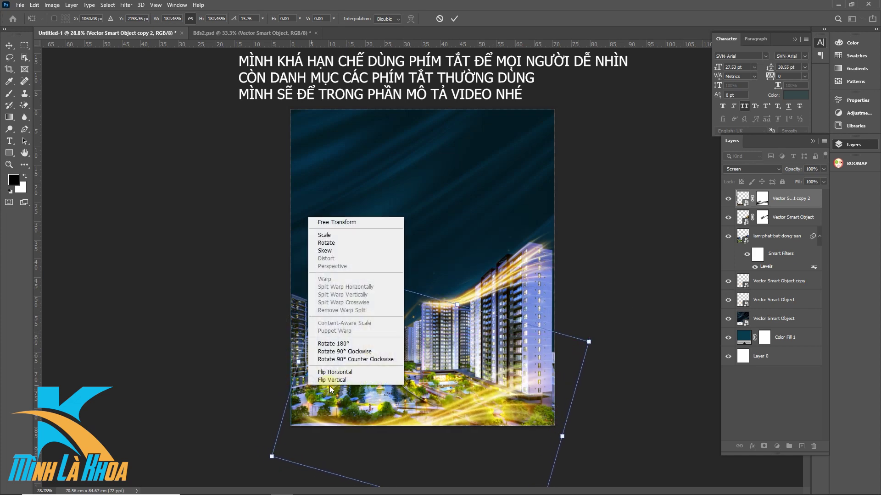
left_click(324, 250)
left_click_drag(290, 387, 285, 374)
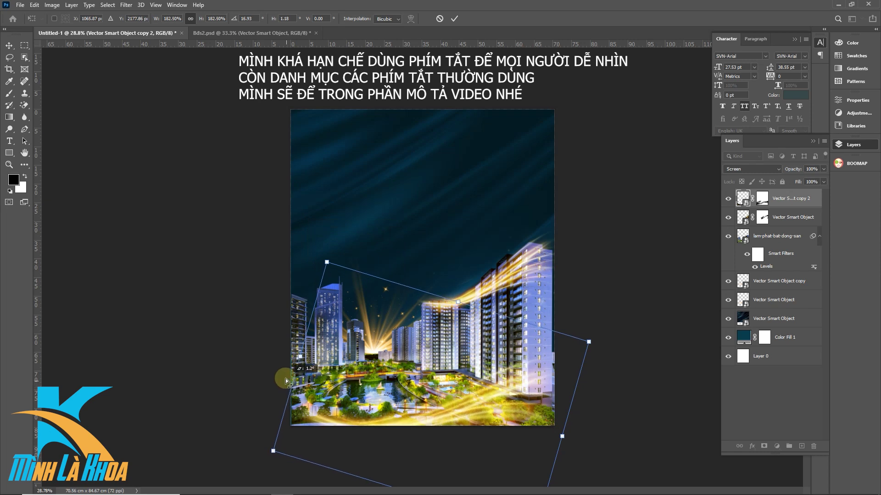
left_click_drag(461, 409, 452, 401)
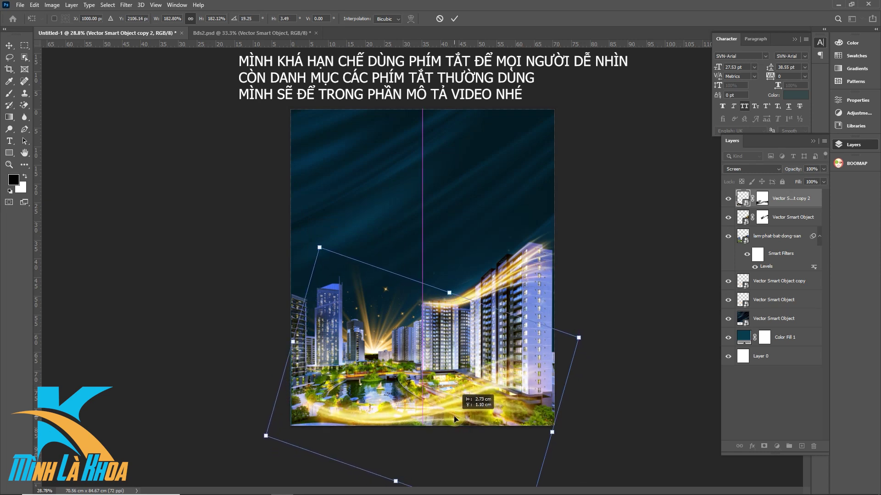
left_click_drag(563, 405, 560, 403)
left_click_drag(282, 414, 282, 414)
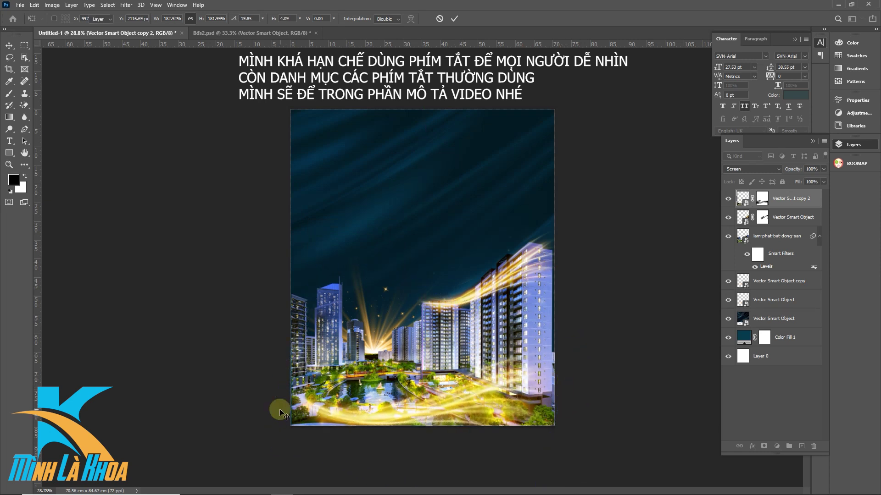
left_click_drag(525, 299, 532, 293)
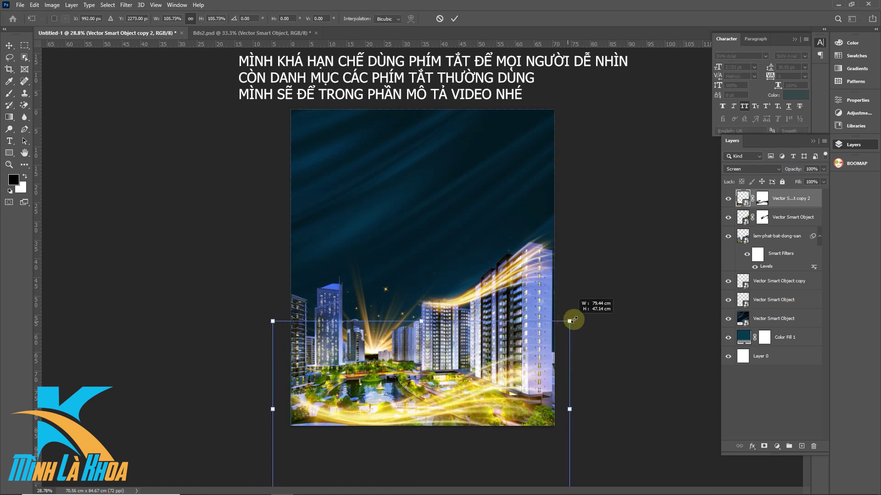
key("Return")
- Settle the streak along the poster's bottom and tilt it about 1.8°
left_click_drag(327, 435, 332, 437)
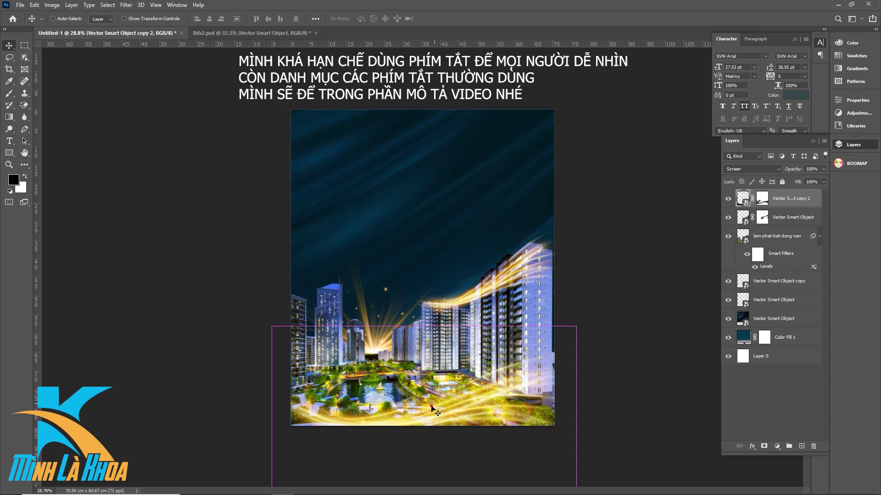
left_click_drag(332, 437, 335, 435)
key("ctrl+t")
left_click_drag(599, 330, 598, 334)
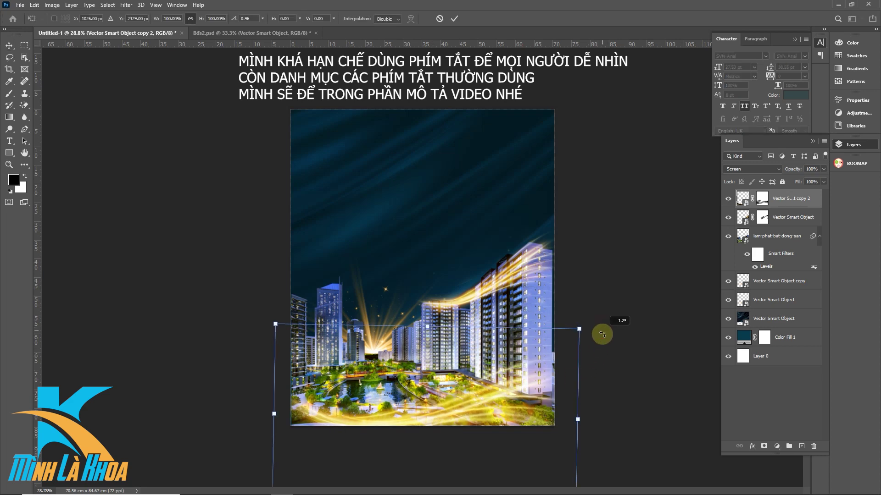
key("Return")
scroll(384, 258, "up", 3)
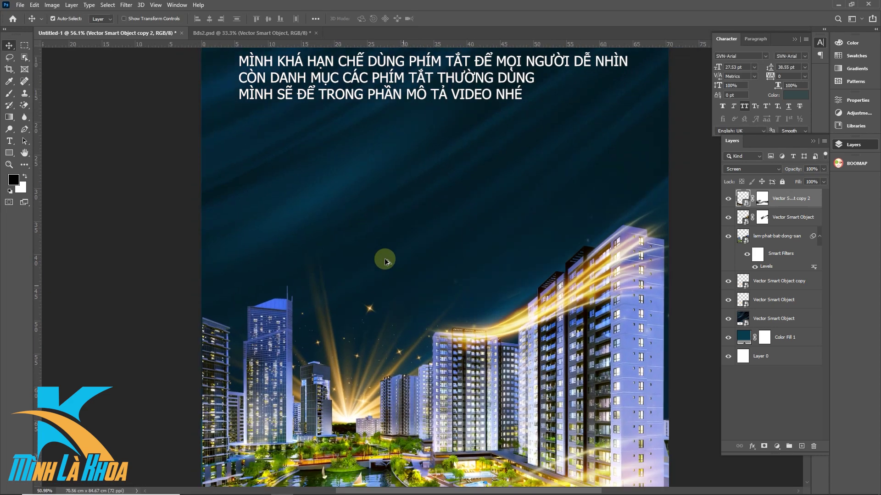
- Group the two streak layers as Group 1
scroll(384, 257, "down", 2)
scroll(341, 214, "up", 3)
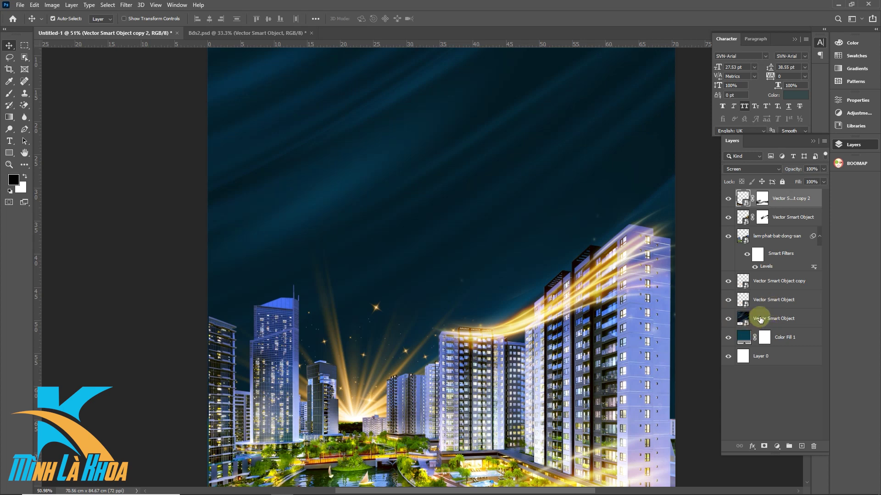
left_click(788, 338, "shift")
left_click(770, 238)
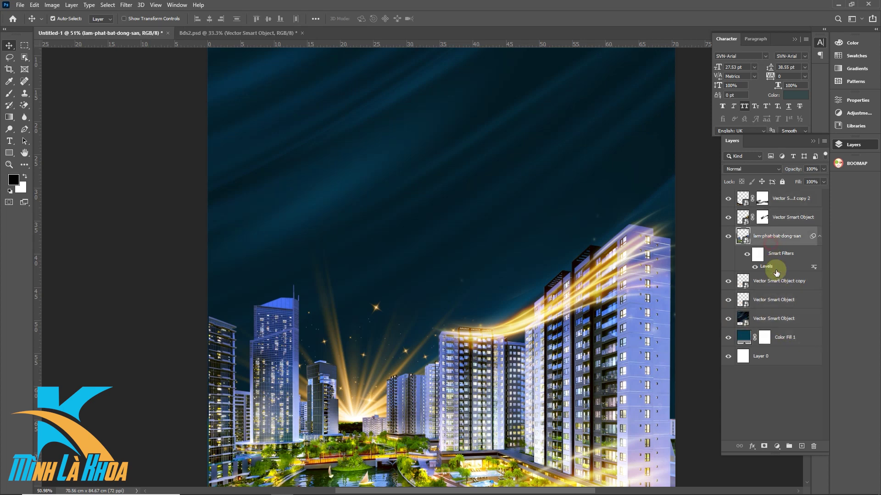
left_click(776, 199)
left_click(779, 217, "shift")
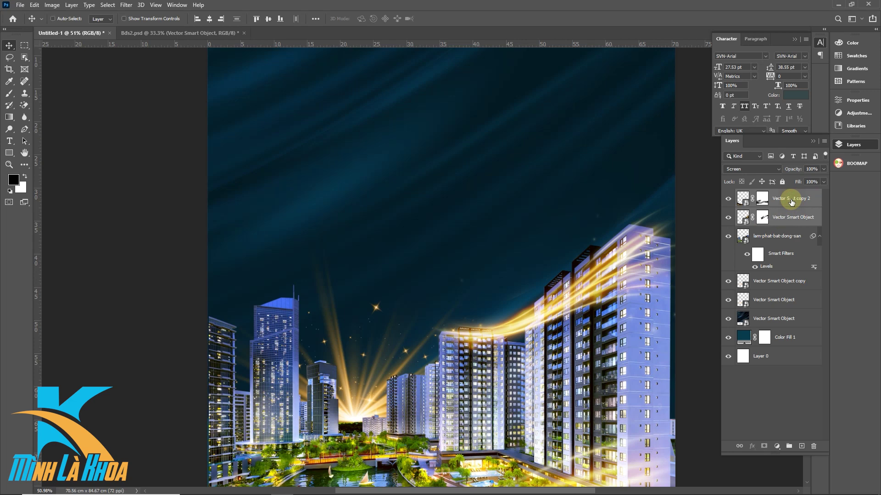
key("ctrl+g")
- Group the Vector Smart Object copy and the other light-burst layer as Group 2
left_click(763, 256)
left_click(762, 278, "shift")
key("ctrl+g")
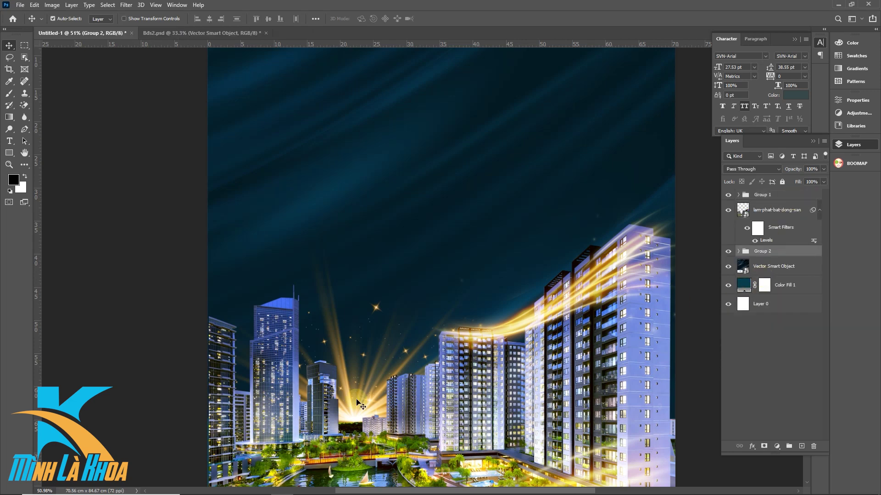
- Create a new group named TEXT above Group 1
scroll(392, 290, "down", 3)
key("ctrl+0")
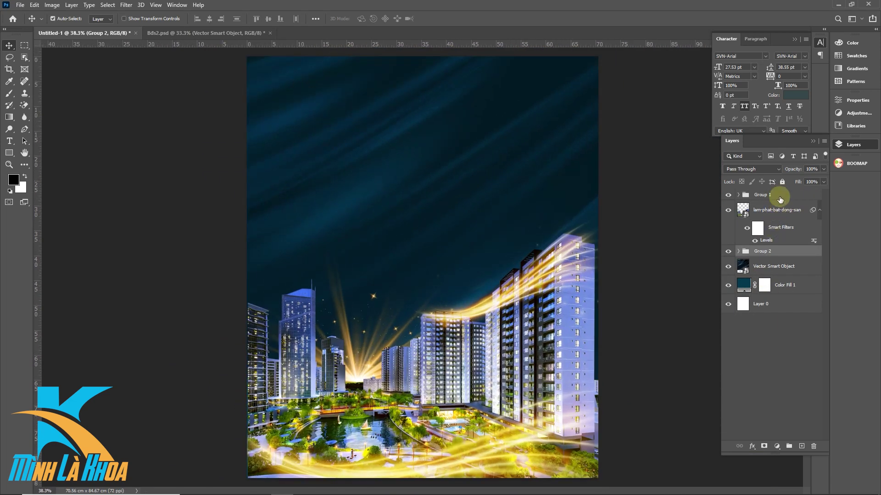
left_click(780, 199)
left_click(787, 447)
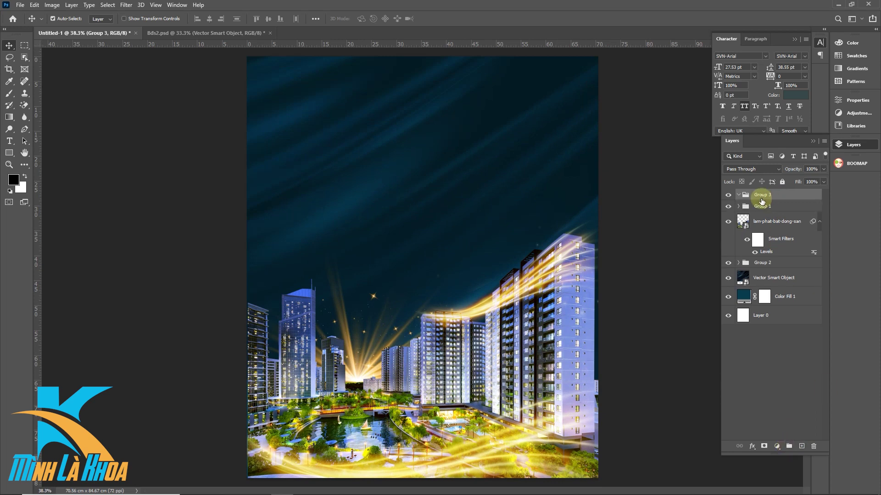
type("TEXT")
left_click(795, 193)
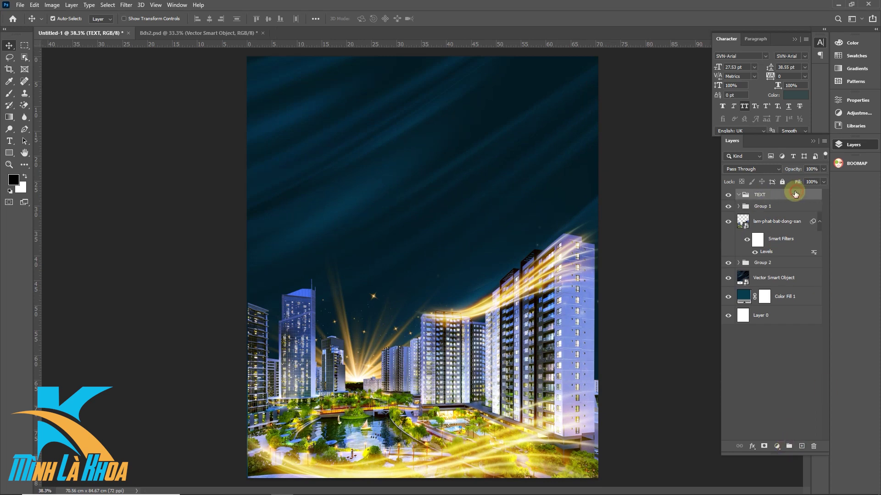
- Add a white LỄ RA MẮT text layer near the top left of the sky
left_click(11, 146)
left_click(310, 115)
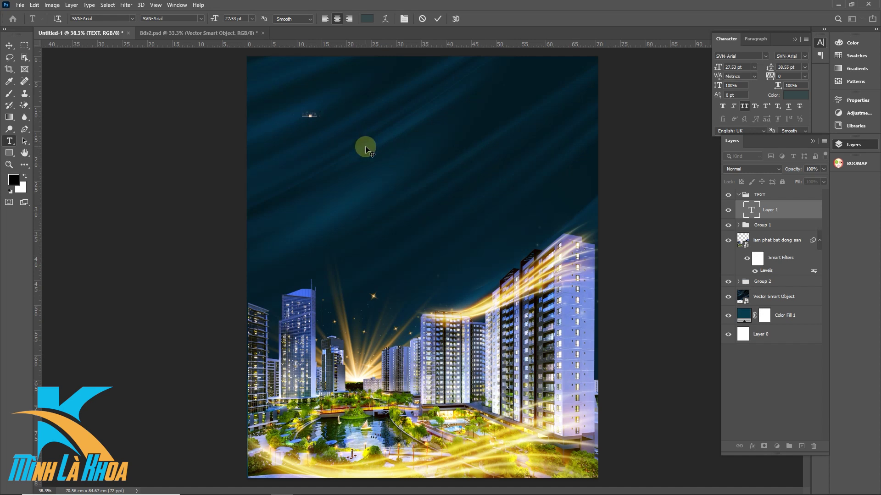
key("ctrl")
left_click(367, 18)
left_click(37, 269)
left_click(216, 243)
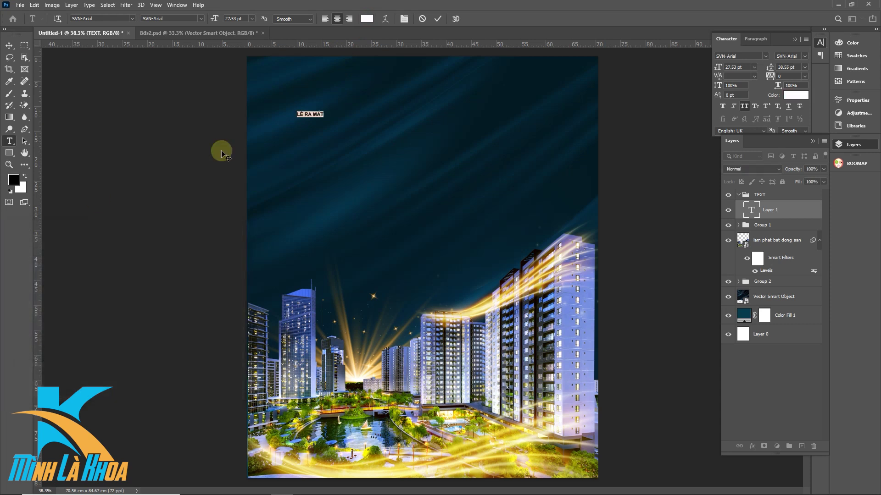
left_click(436, 19)
- Enlarge the LỄ RA MẮT headline and move it to the top centre
key("ctrl+t")
mouse_move(323, 111)
left_mouse_down()
mouse_move(374, 84)
mouse_move(374, 92)
left_mouse_up()
key("Return")
key("v")
left_click_drag(287, 122, 395, 109)
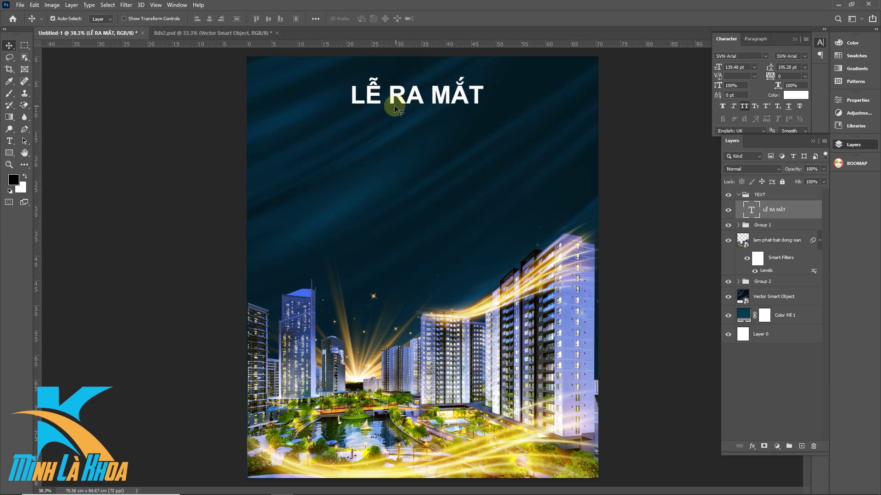
- Set the Vector Smart Object layer's opacity to 34%
scroll(397, 138, "down", 2)
left_click(380, 200)
left_click(811, 169)
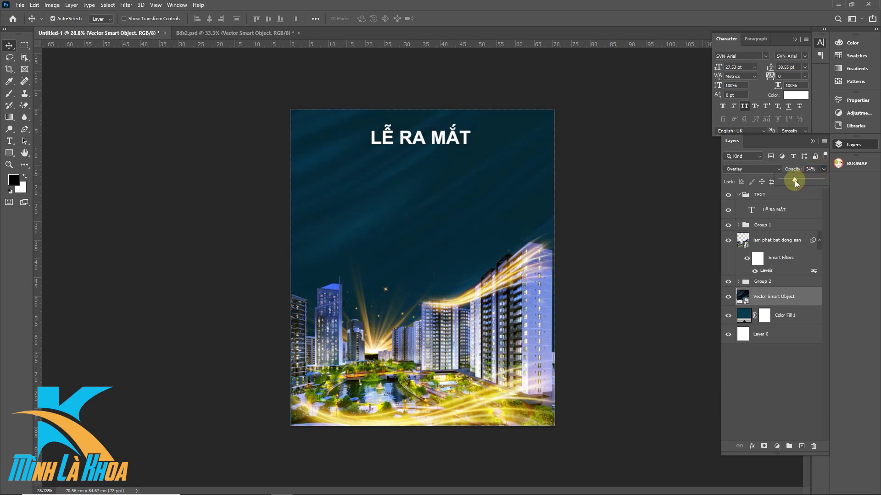
- Scale the LỄ RA MẮT headline up slightly
left_click(399, 139, "ctrl")
scroll(399, 138, "up", 2)
key("ctrl+t")
left_click_drag(486, 76, 489, 74)
key("Return")
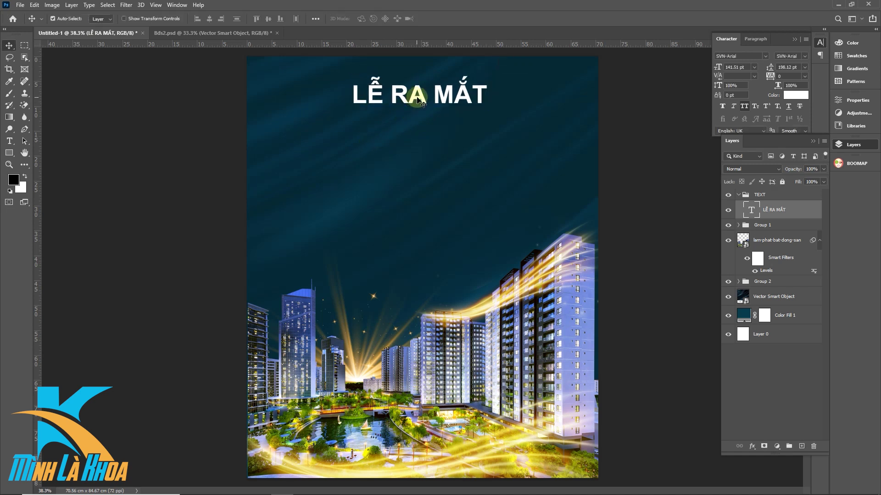
- Duplicate the headline below and retype the copy as DỰ ÁN TOWER II
left_click_drag(422, 102, 381, 141)
double_click(381, 140)
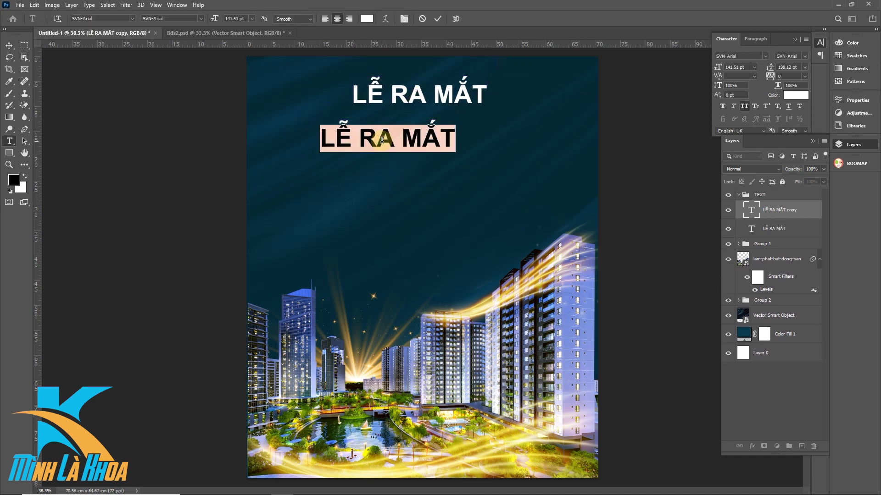
type("DỰ AN TOWER ")
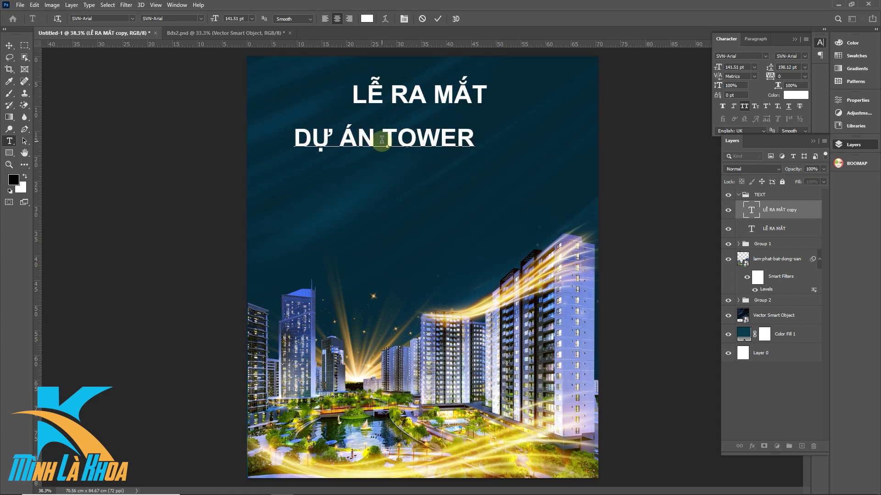
type("II")
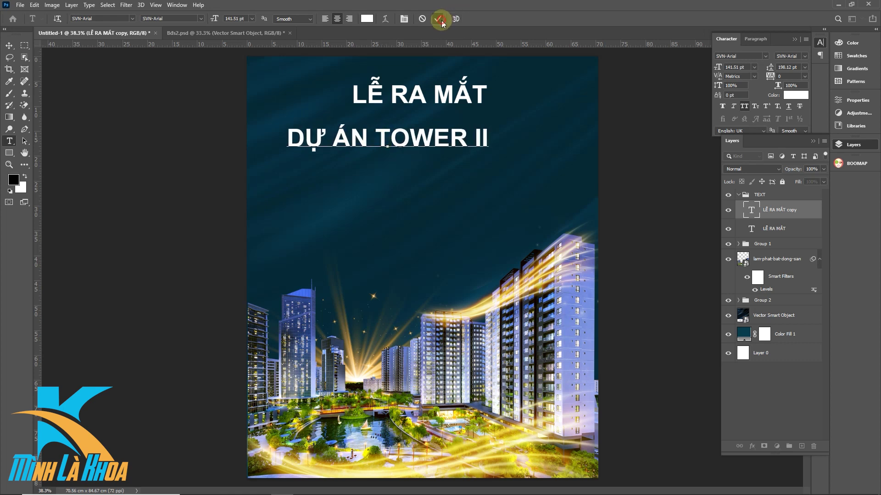
left_click(439, 19)
- Centre both title lines and shrink LỄ RA MẮT slightly
key("v")
left_click_drag(376, 140, 409, 136)
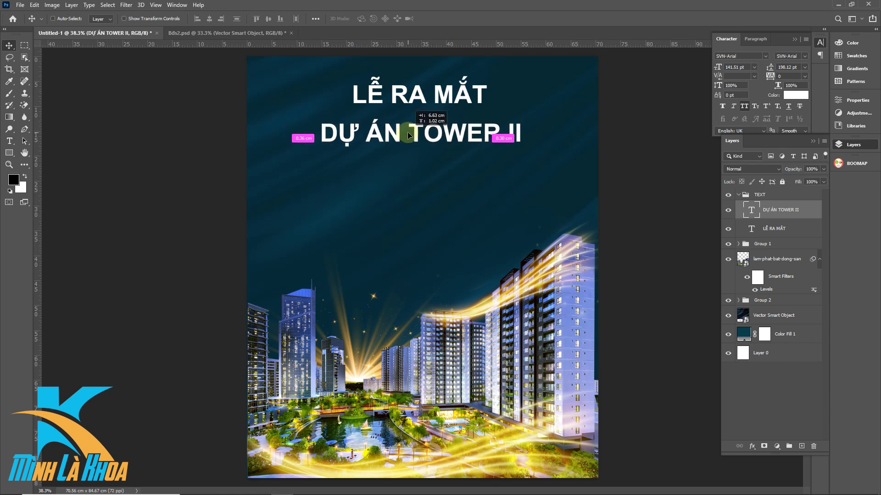
left_click_drag(422, 96, 424, 95)
key("ctrl+t")
left_click_drag(487, 73, 433, 87)
key("Return")
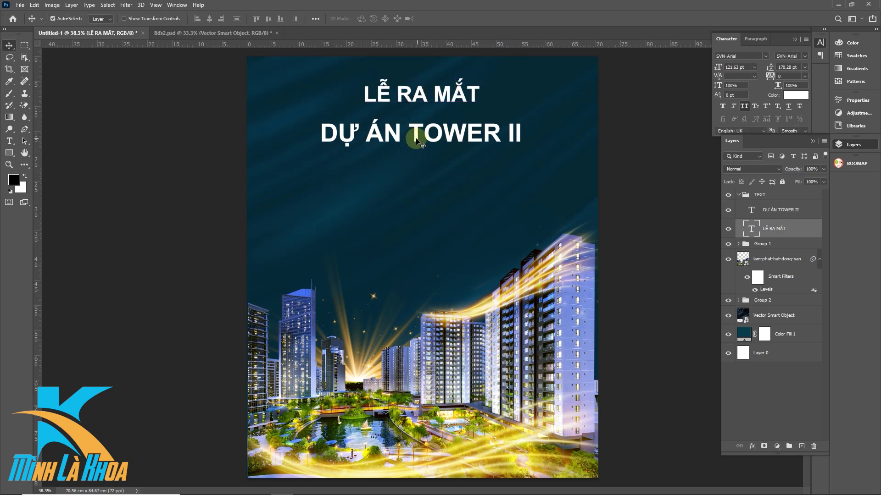
- Set the DỰ ÁN TOWER II font to Montserrat Black
left_click(415, 140)
left_click(746, 56)
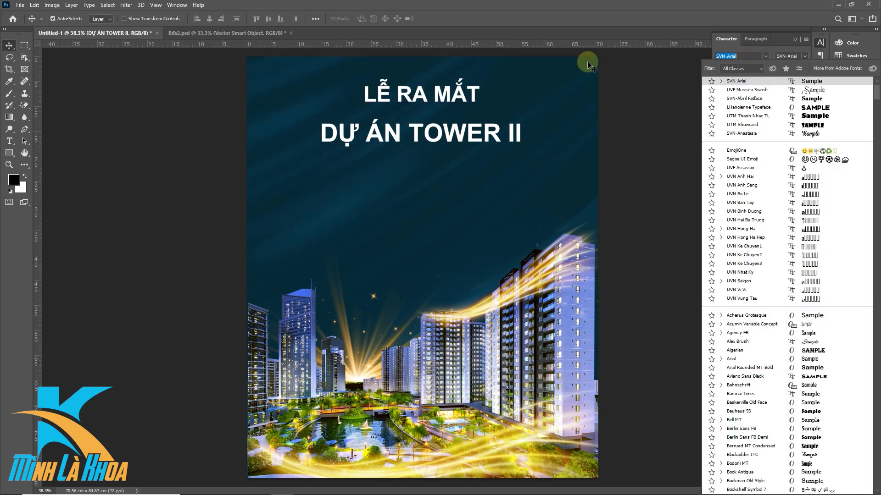
type("Montserrat")
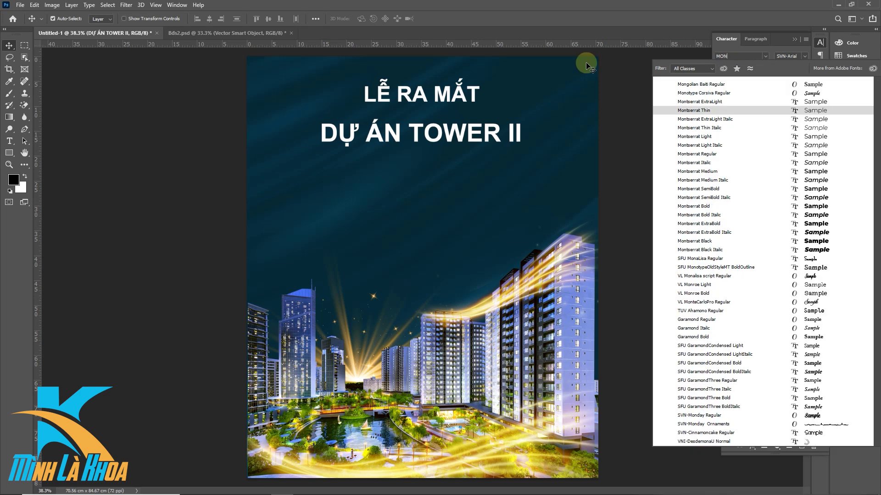
left_click(750, 241)
- Enlarge DỰ ÁN TOWER II to about 111% and recentre it under LỄ RA MẮT
key("ctrl+t")
left_click_drag(532, 119, 544, 108)
key("Return")
left_click_drag(320, 136, 324, 132)
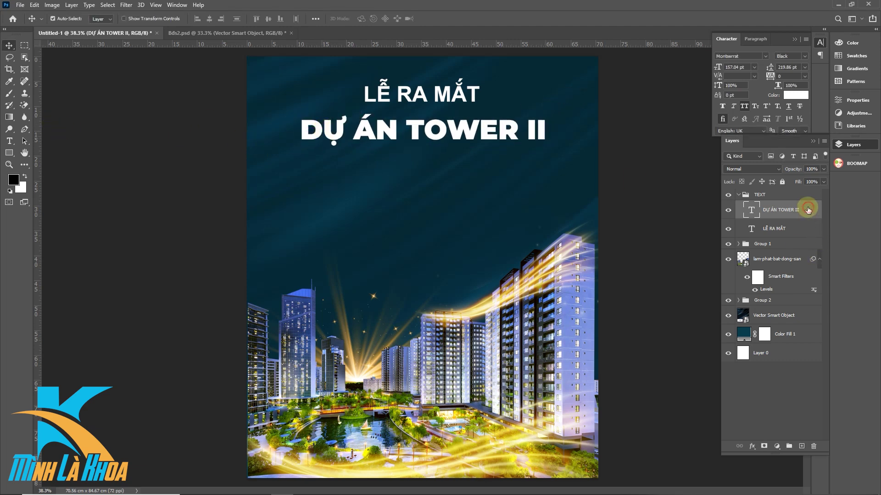
- Give the title an orange Gradient Overlay and Bevel & Emboss with Depth 740, Size 6
double_click(808, 210)
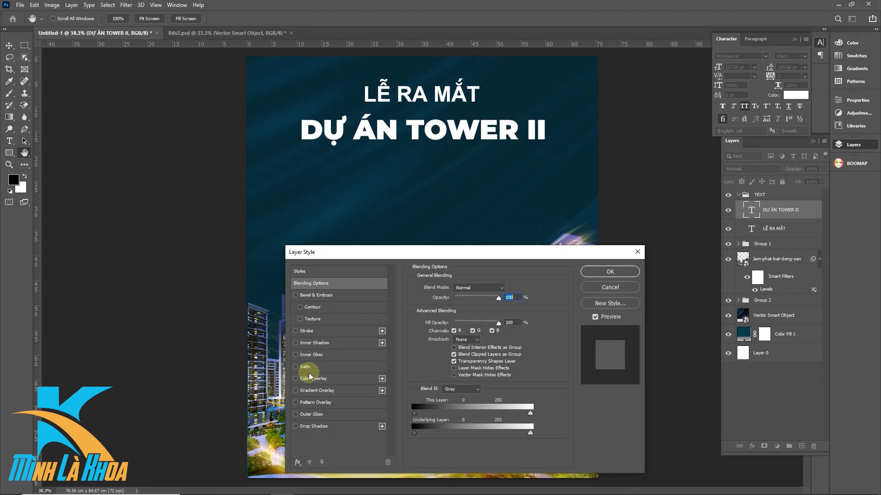
left_click(310, 393)
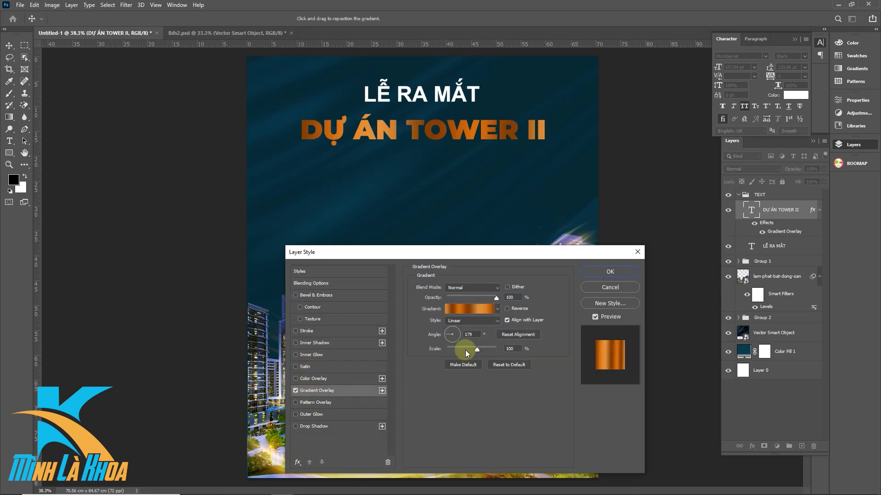
left_click(315, 295)
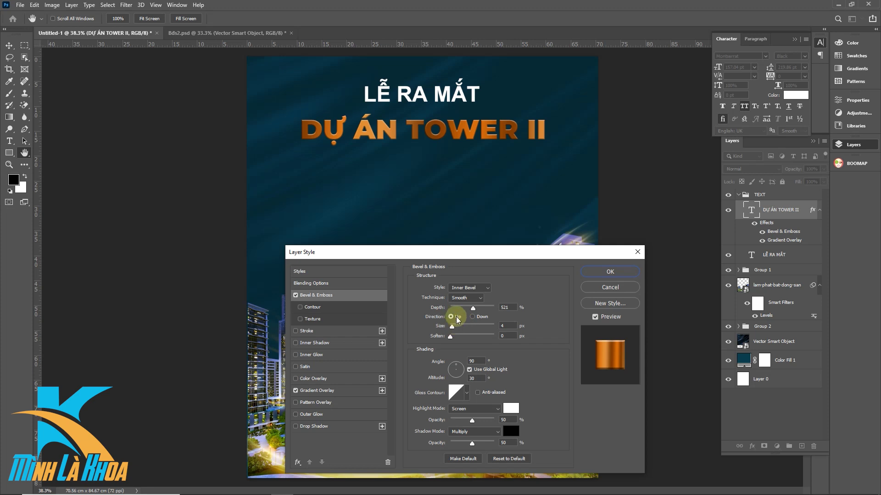
left_click_drag(431, 174, 452, 169)
left_click_drag(473, 308, 473, 307)
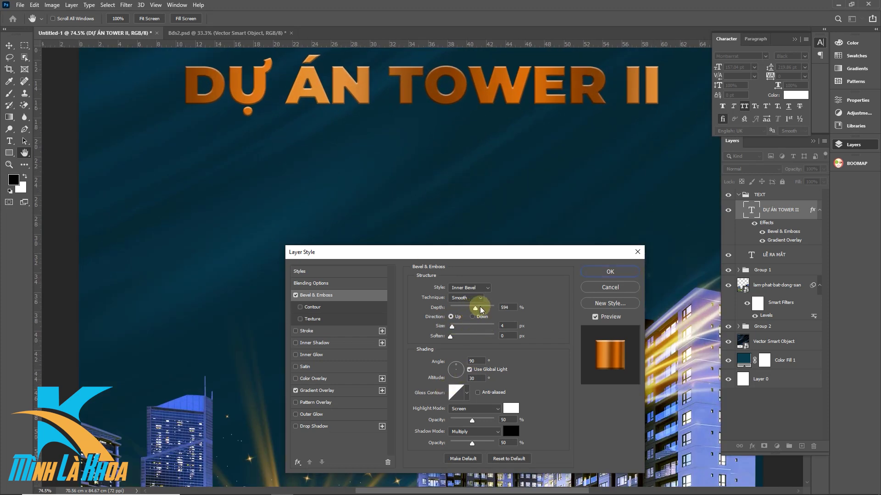
left_click_drag(483, 308, 482, 308)
double_click(502, 326)
type("6")
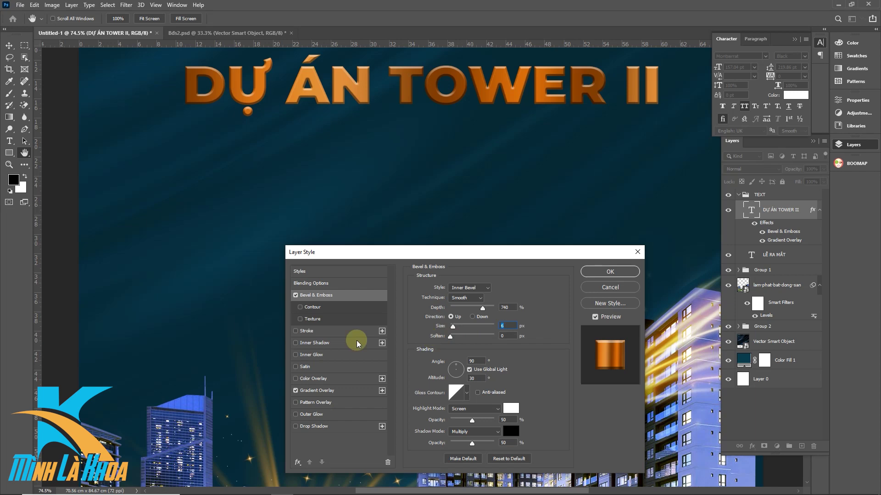
- Add a white 6 px Stroke to the title and apply the effects
left_click(306, 332)
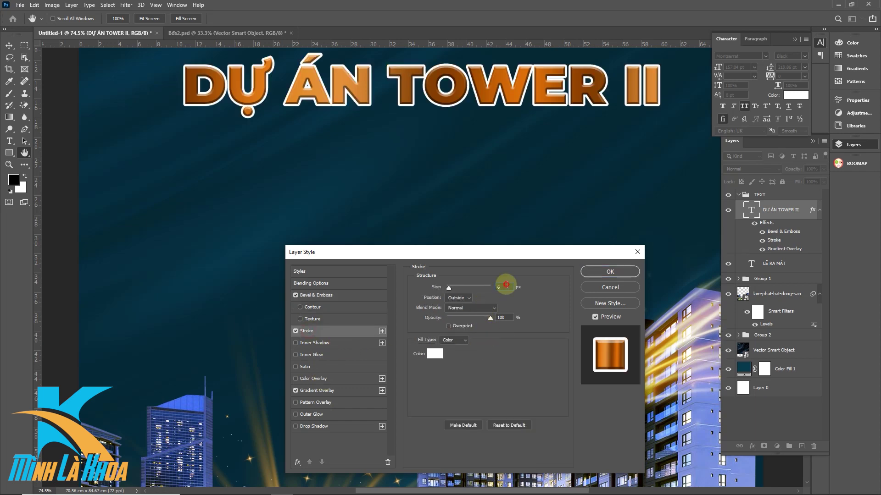
key("Up")
key("Down")
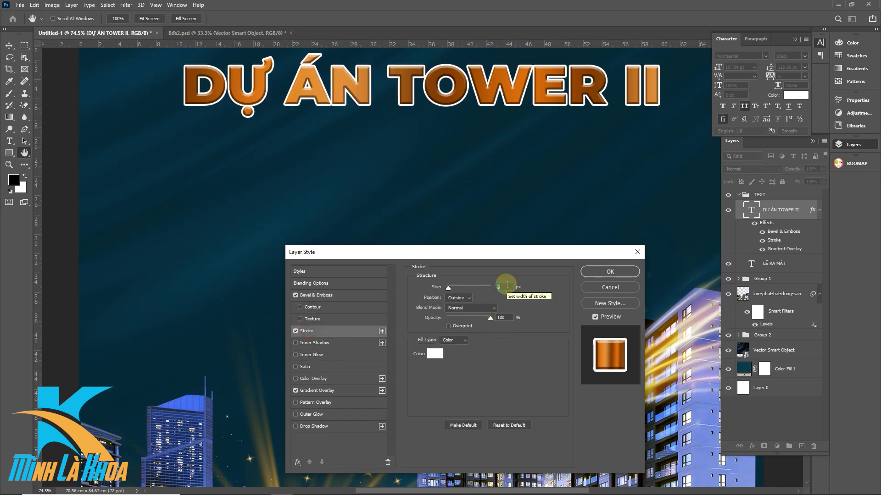
key("Return")
key("ctrl+0")
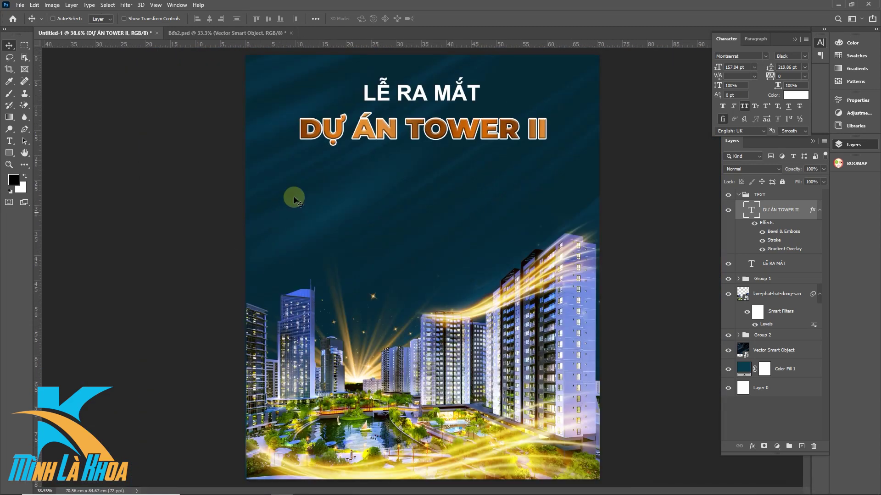
- Stretch the DỰ ÁN TOWER II title wider and recentre both title lines
key("t")
key("ctrl+t")
left_click_drag(547, 109, 554, 110)
key("Return")
key("v")
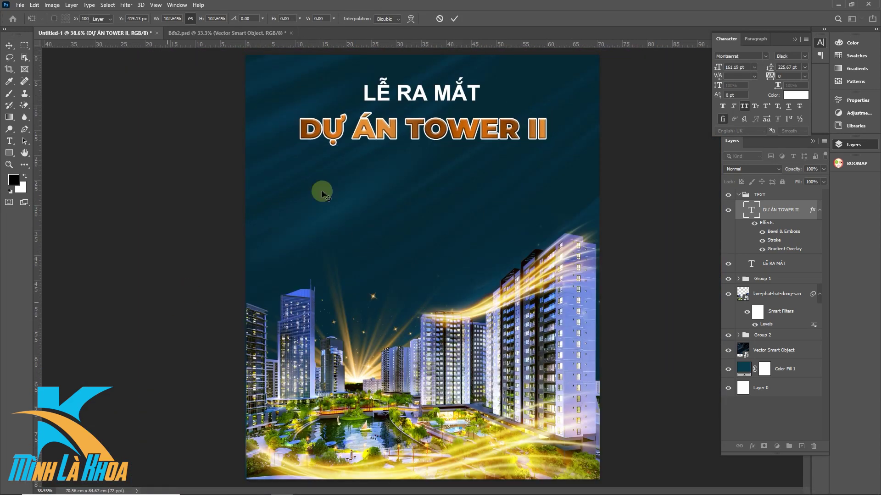
left_click_drag(330, 168, 333, 169)
left_click_drag(417, 96, 420, 97)
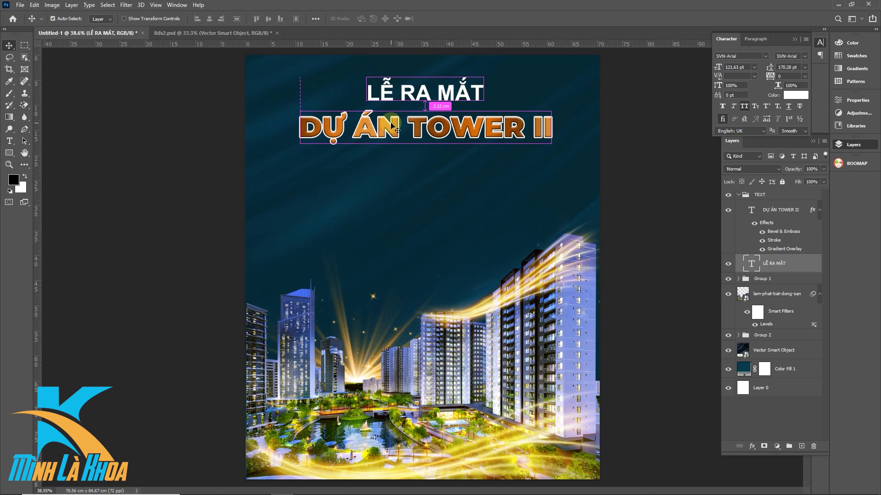
- Duplicate LỄ RA MẮT and colour the copy dark teal
left_click_drag(385, 94, 399, 131)
left_click(790, 95)
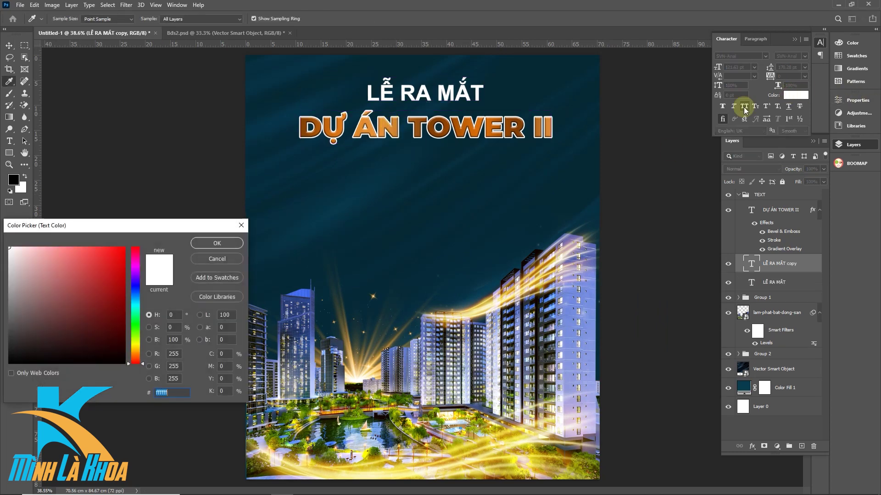
left_click(286, 186)
left_click_drag(27, 318, 42, 324)
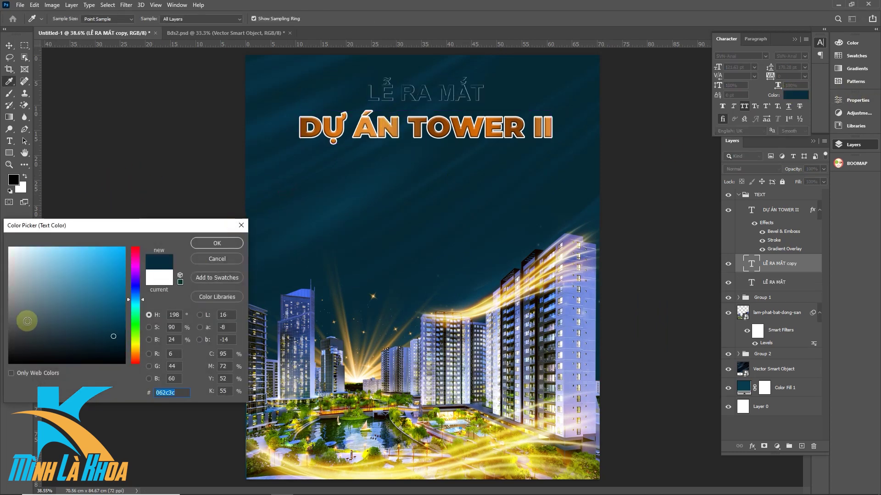
key("Return")
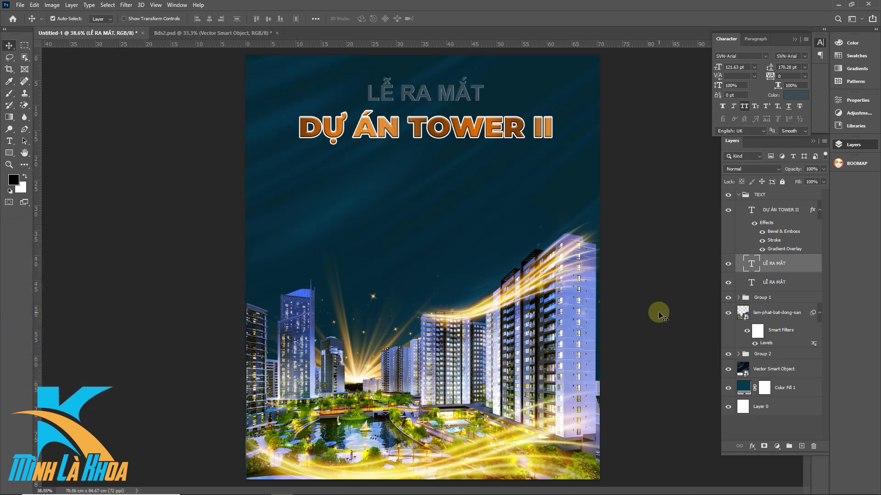
- Place the teal copy beneath the white headline, offset down as a shadow
key("ctrl+bracketleft")
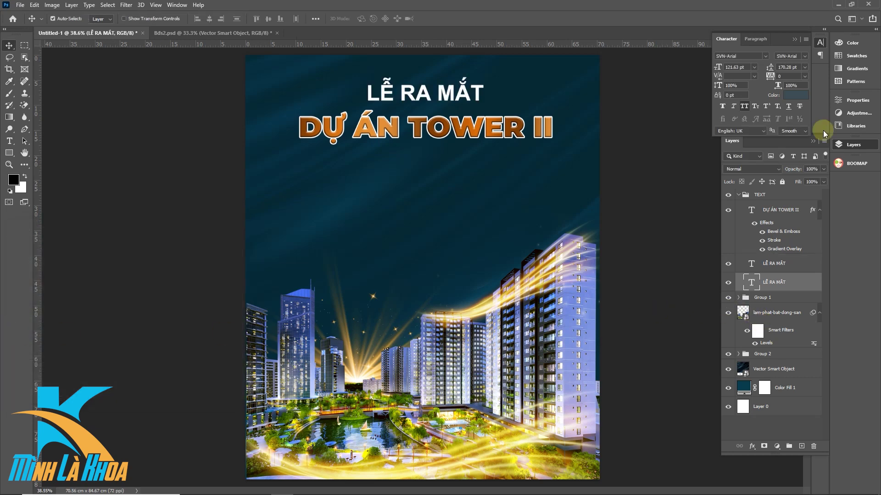
scroll(268, 117, "up", 3)
scroll(296, 99, "up", 1)
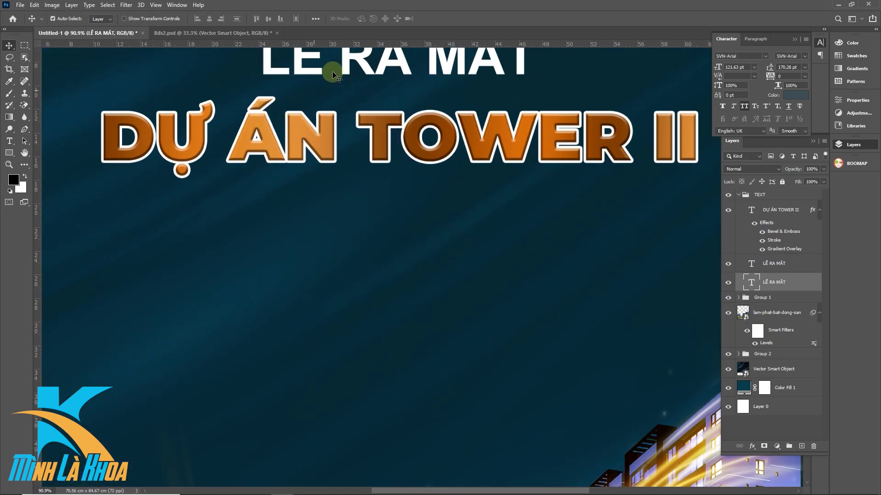
left_click_drag(330, 73, 330, 80)
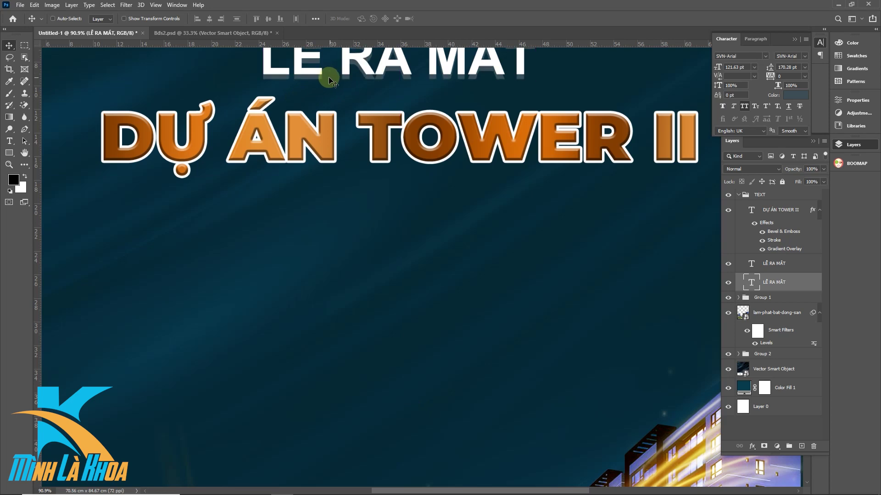
scroll(299, 78, "up", 2)
scroll(298, 169, "up", 2)
scroll(298, 169, "up", 1)
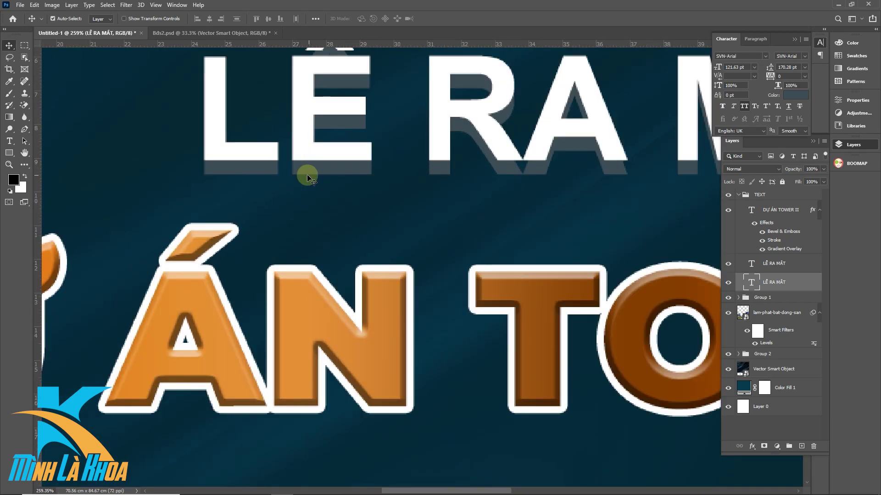
mouse_move(306, 174)
left_mouse_down()
mouse_move(310, 181)
mouse_move(315, 171)
left_mouse_up()
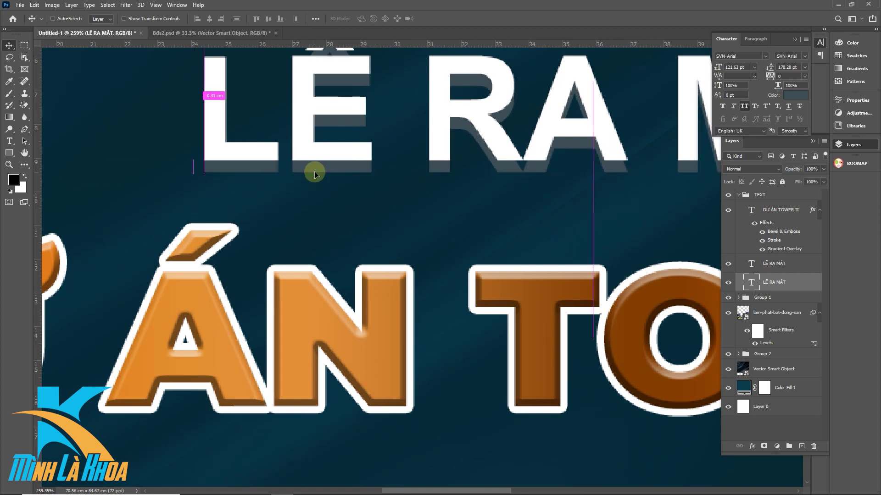
scroll(312, 199, "down", 5)
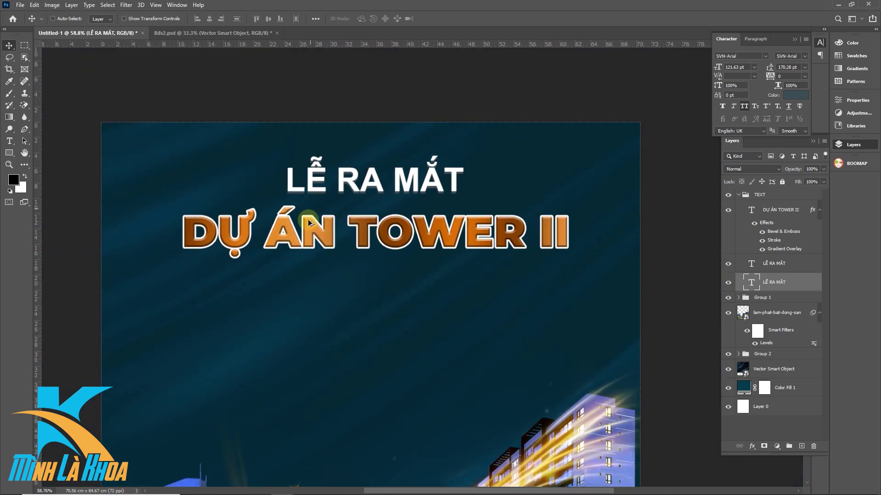
scroll(323, 258, "down", 1)
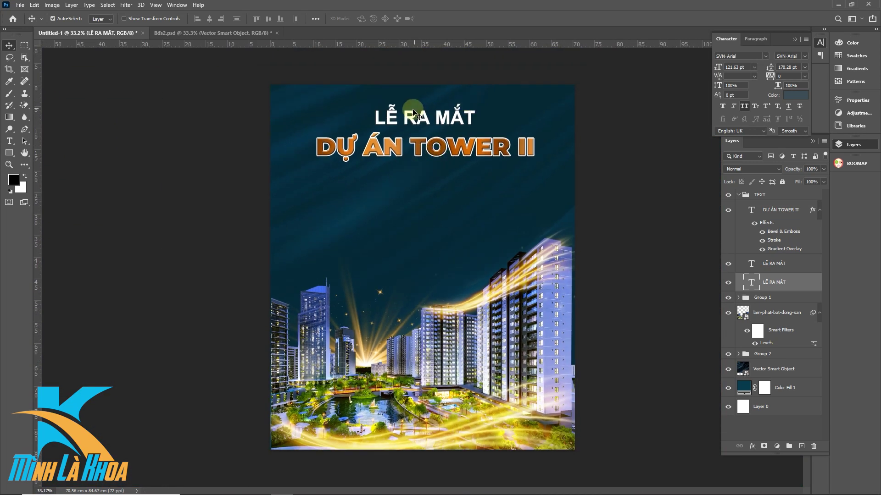
left_click(392, 148)
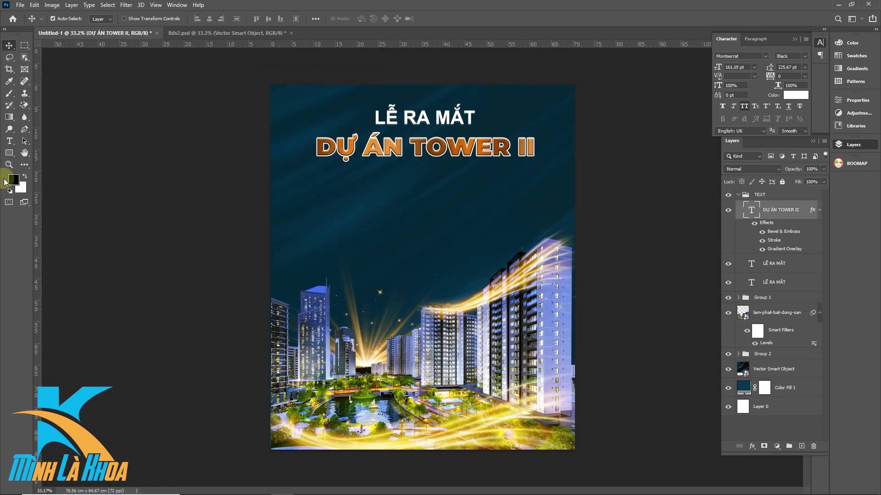
- Add the CƠ HỘI SỞ HỮU NHÀ MẶT PHỐ subtitle and centre it under the headline
left_click(9, 141)
left_click(360, 212)
type("cơ hội")
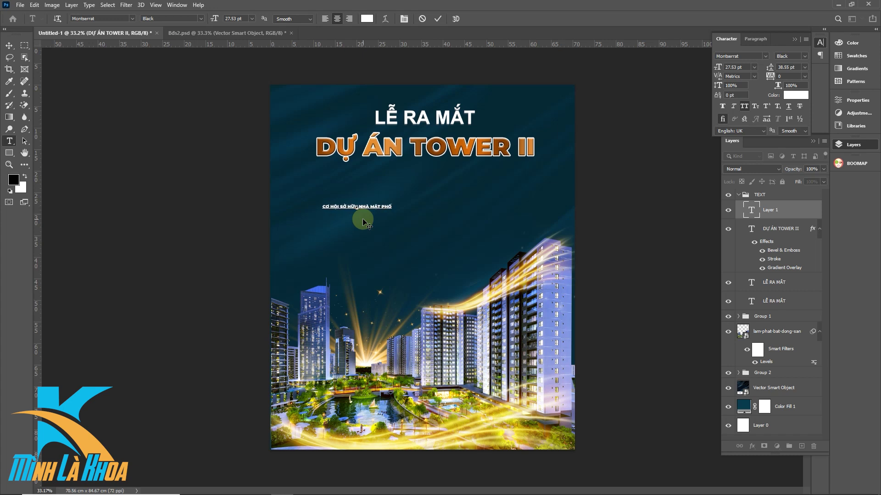
left_click(437, 18)
scroll(394, 211, "up", 1)
left_click_drag(400, 183, 482, 173)
- Enlarge the subtitle to about 139%, then about 145%
key("ctrl+t")
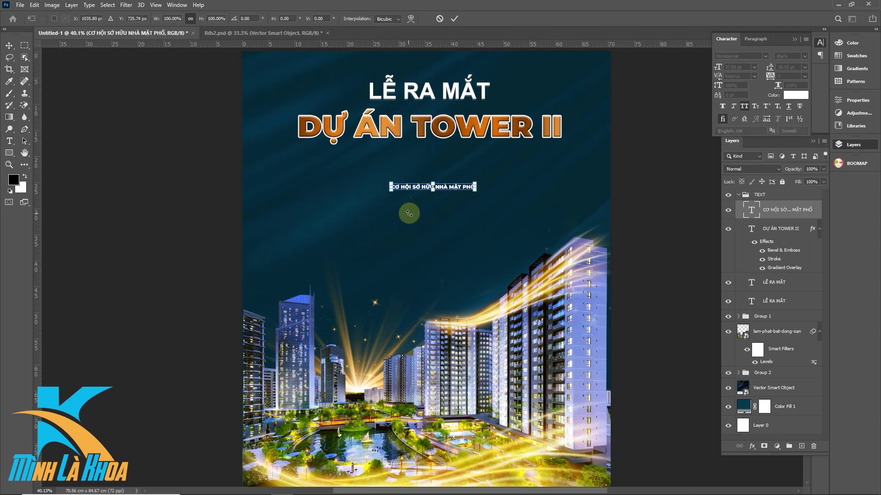
left_click_drag(477, 182, 491, 179)
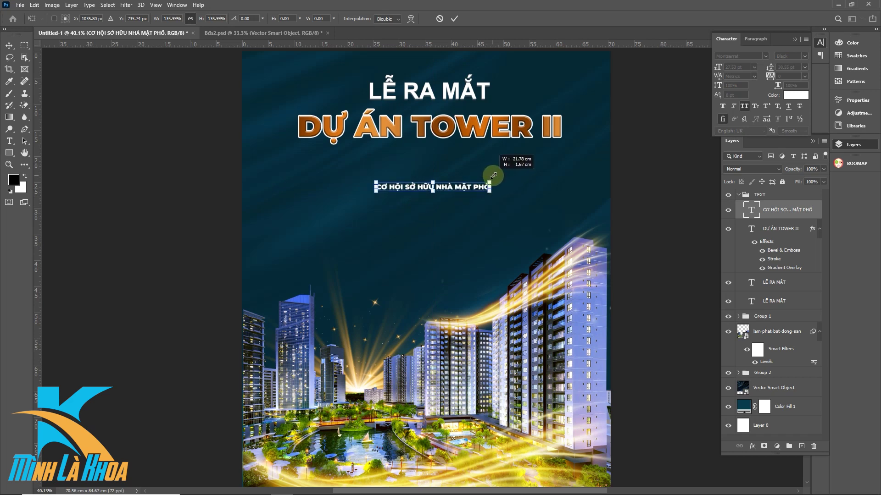
key("Return")
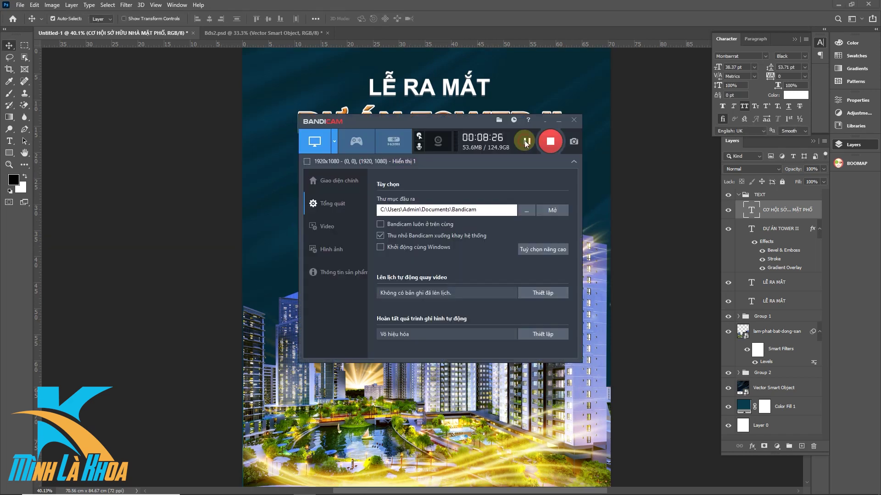
left_click(190, 222)
key("ctrl+t")
left_click_drag(492, 179, 527, 152)
key("Return")
- Set the subtitle to Bold and draw a thin rectangle line above it
left_click(804, 56)
left_click(795, 155)
scroll(455, 192, "up", 2)
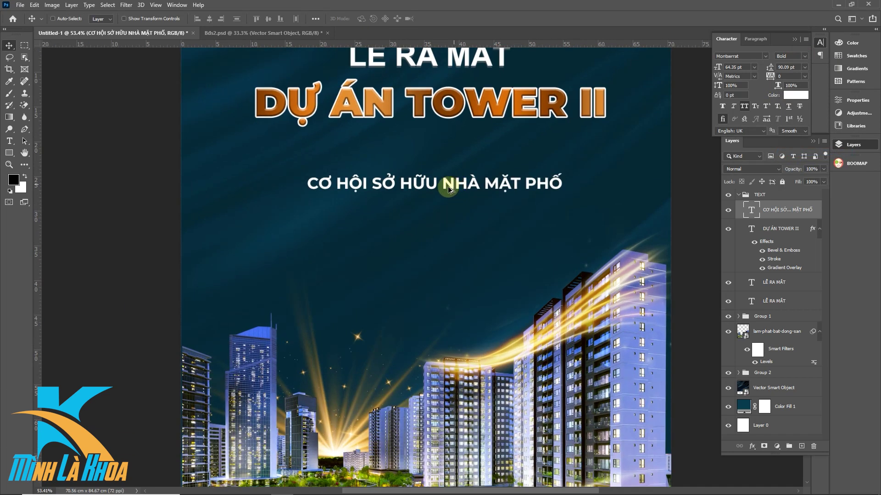
scroll(455, 192, "up", 2)
left_click(10, 152)
left_click_drag(277, 147, 587, 147)
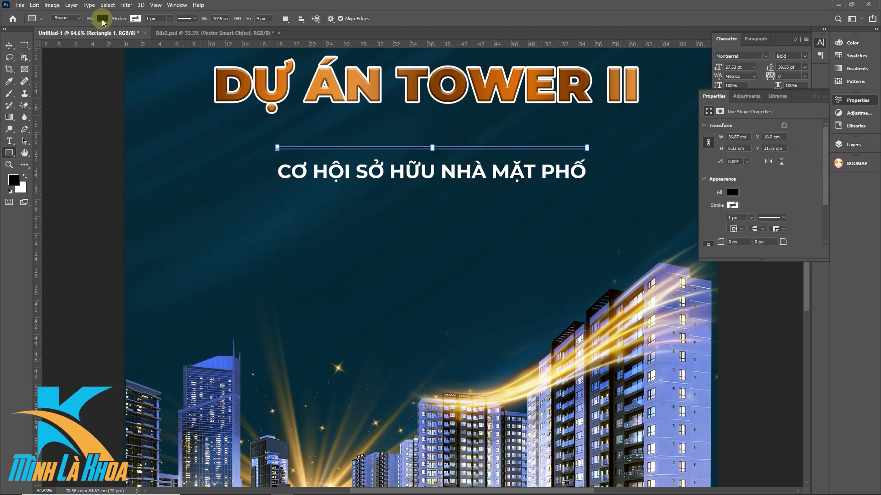
- Give the thin line above the subtitle an orange Gradient Overlay style
key("v")
key("F7")
left_click(798, 209)
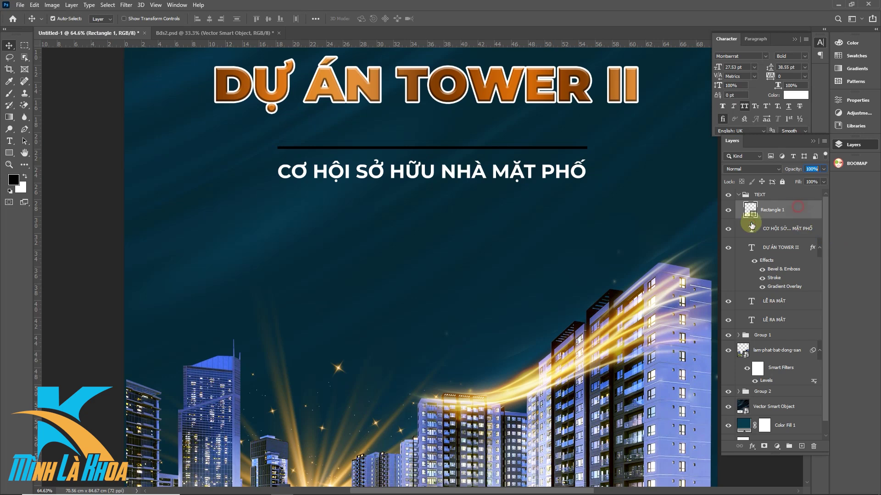
double_click(798, 209)
left_click(315, 386)
key("Return")
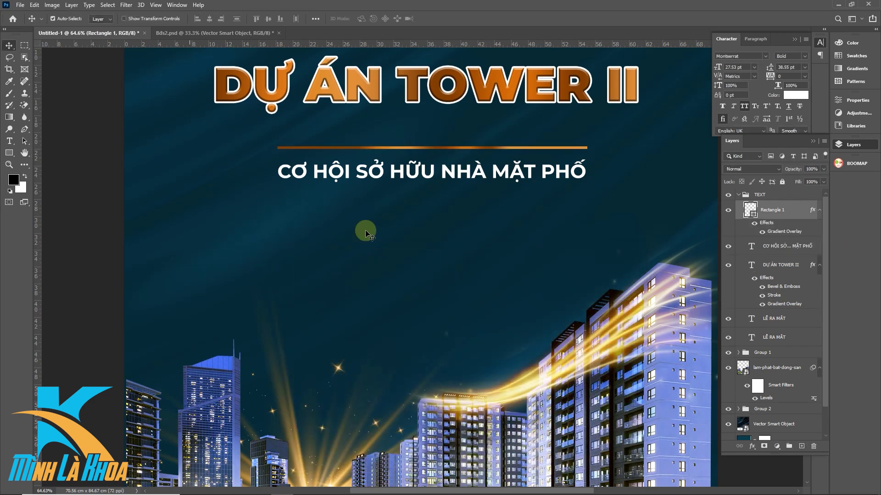
- Copy the orange line below the subtitle and group both lines with the subtitle text
scroll(392, 143, "up", 5)
scroll(370, 153, "up", 3)
left_click_drag(413, 152, 396, 251)
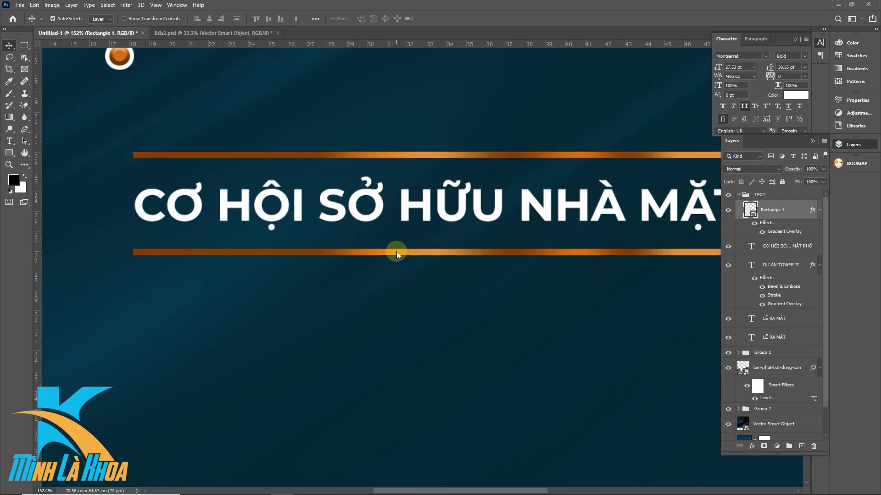
scroll(390, 236, "down", 4)
scroll(392, 238, "down", 1)
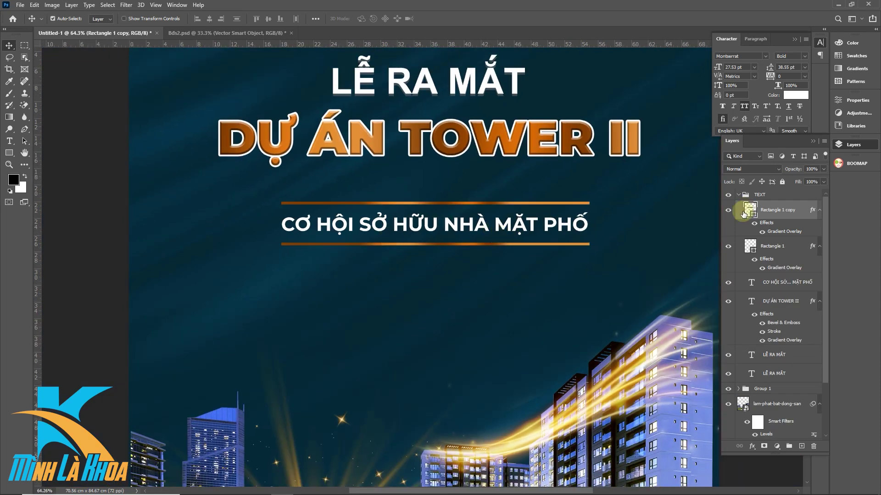
left_click(750, 285, "shift")
key("ctrl+g")
key("ctrl+t")
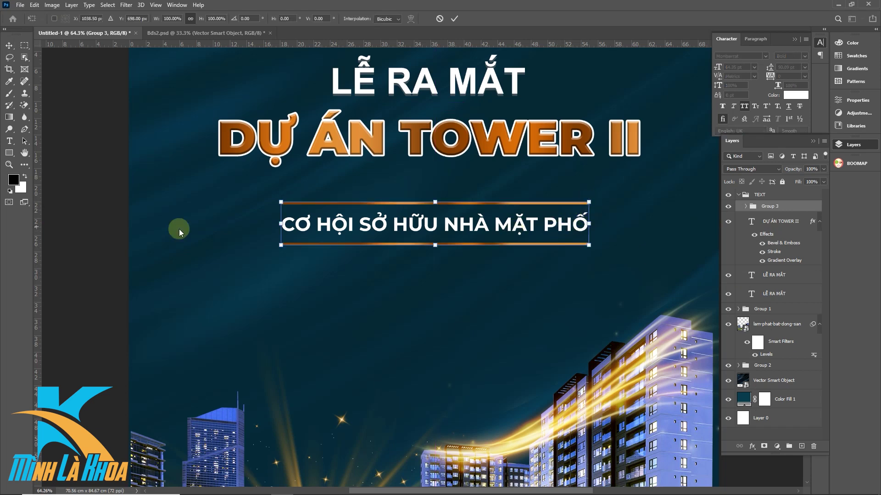
key("Return")
scroll(443, 243, "down", 3)
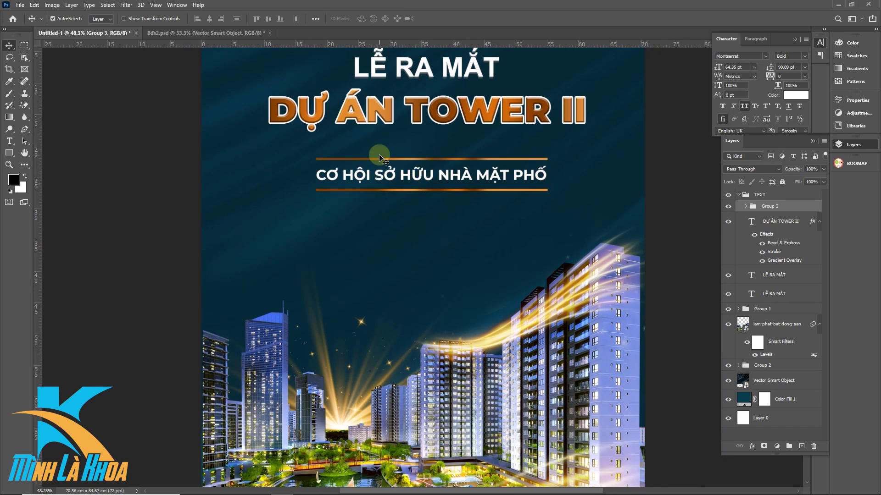
- Draw a tall, narrow white rectangle below the subtitle
left_click(9, 154)
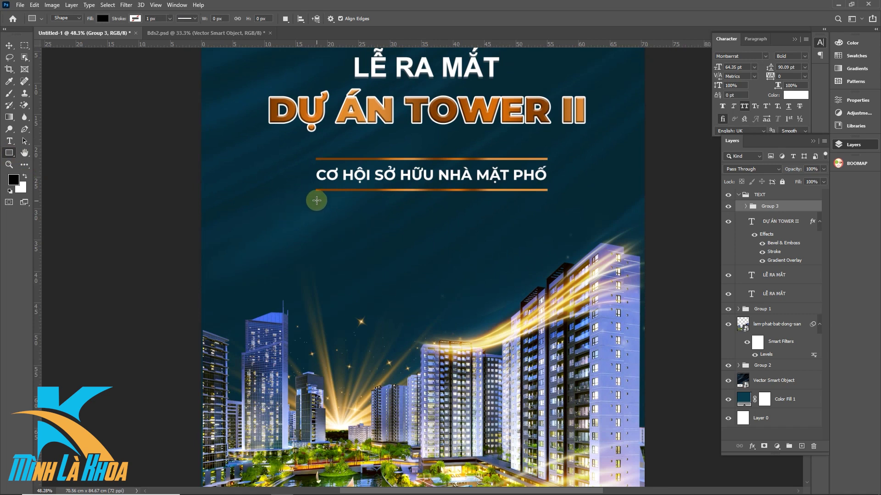
left_click_drag(350, 203, 379, 253)
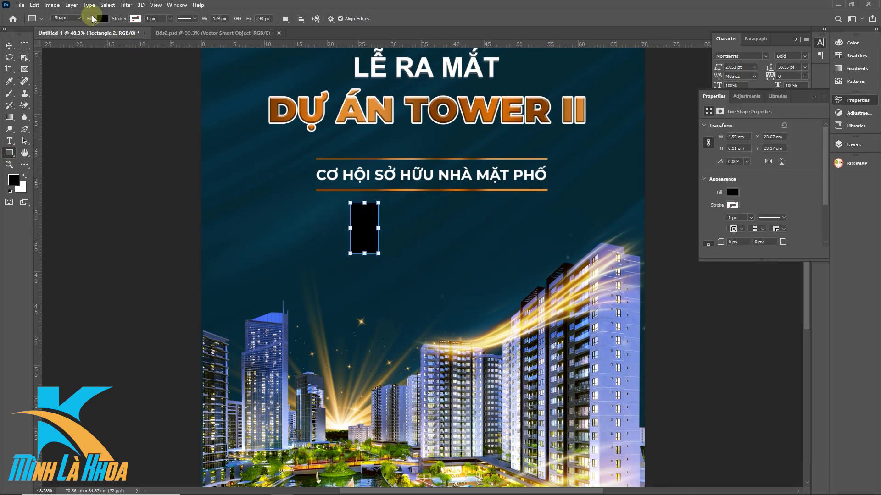
left_click(103, 18)
left_click(54, 67)
key("Escape")
key("ctrl+t")
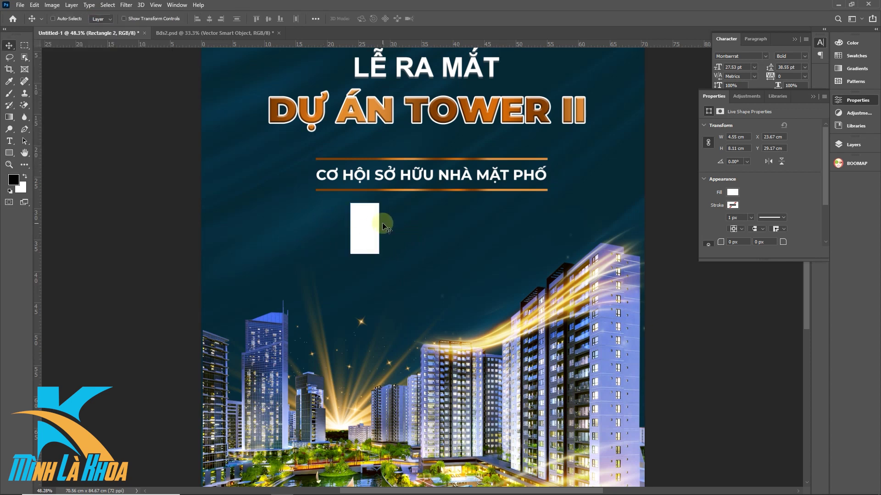
left_click_drag(379, 240, 371, 228)
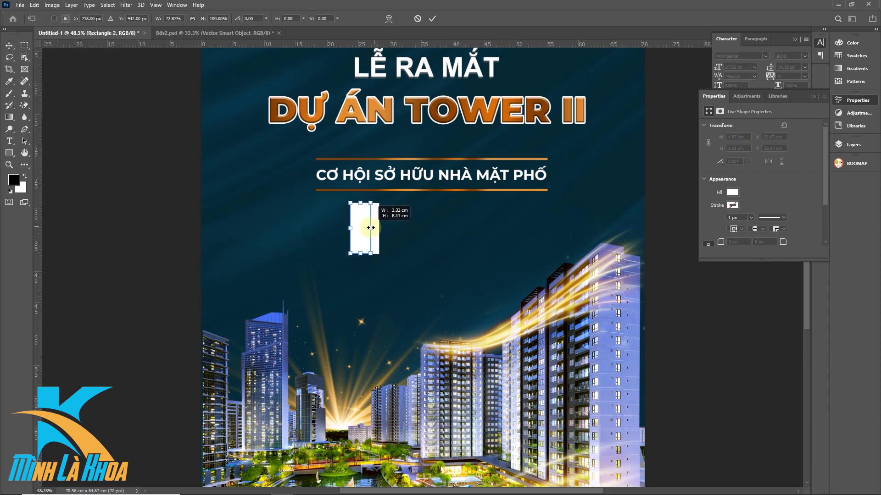
left_click(153, 236)
- Add a 'CHỈ TỪ' text line beside the white rectangle, reusing the subtitle's text settings
key("v")
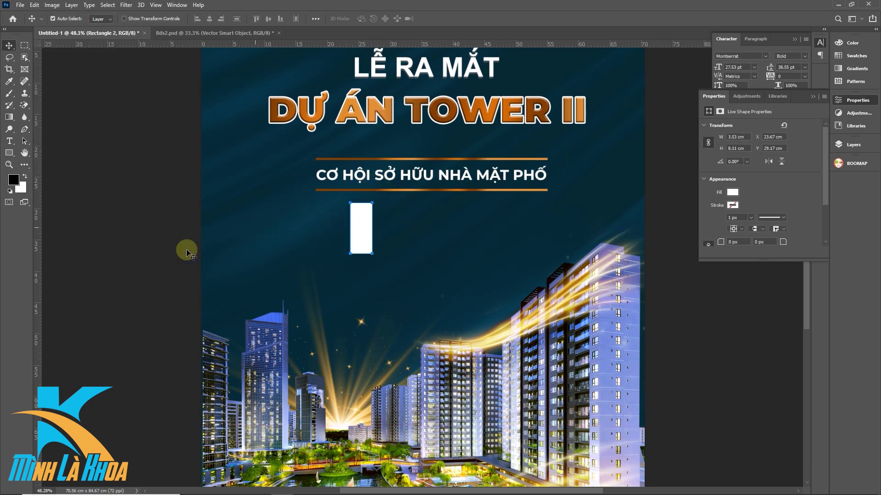
left_click(138, 260)
left_click(410, 176)
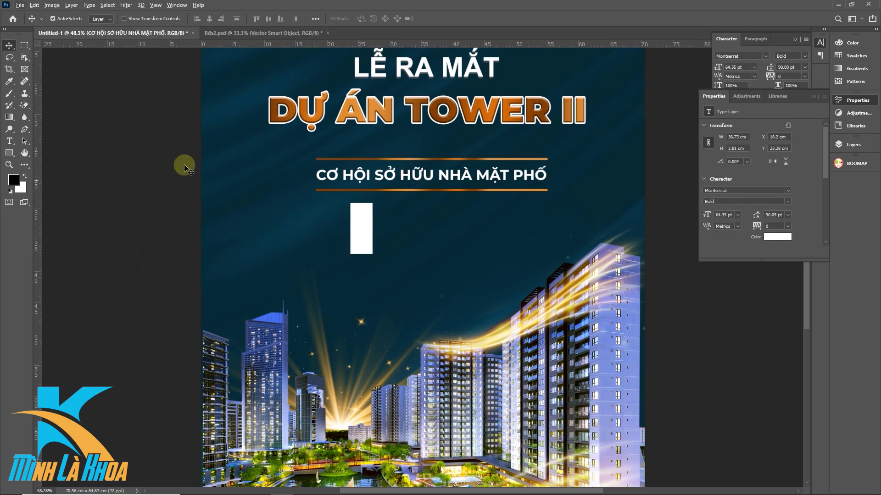
left_click(9, 141)
scroll(390, 221, "up", 3)
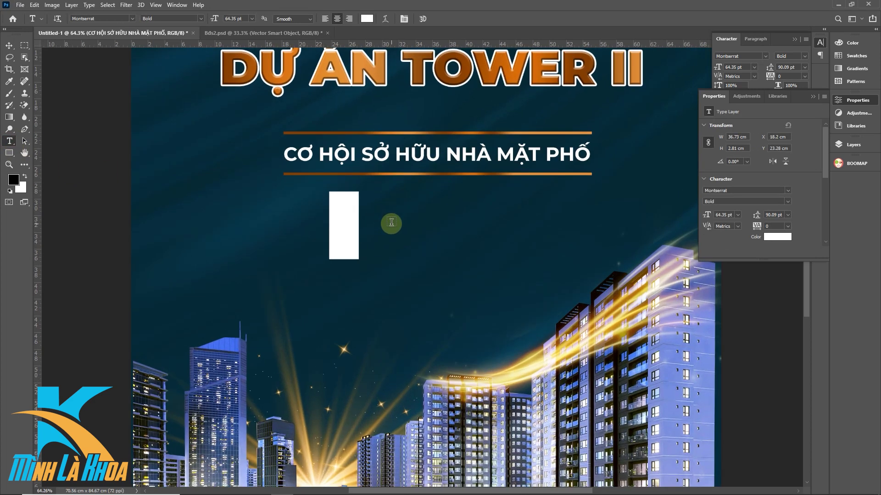
left_click(391, 222)
type("CHỈ TỪ")
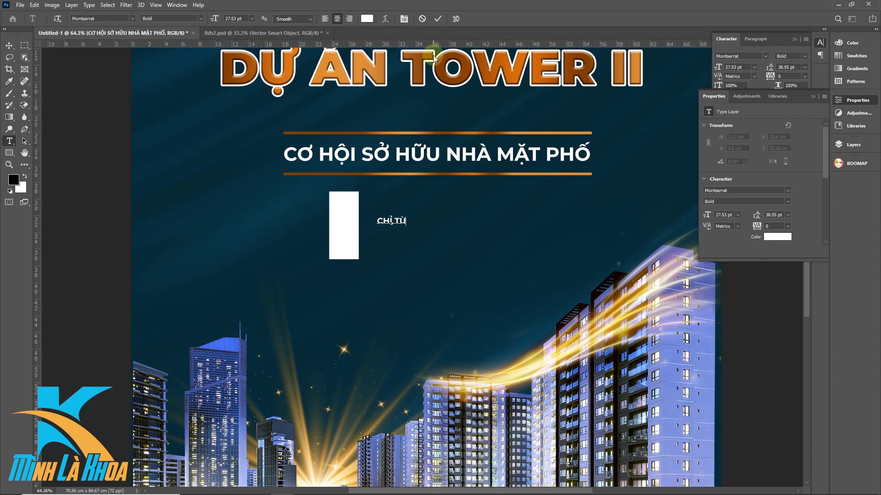
left_click(437, 18)
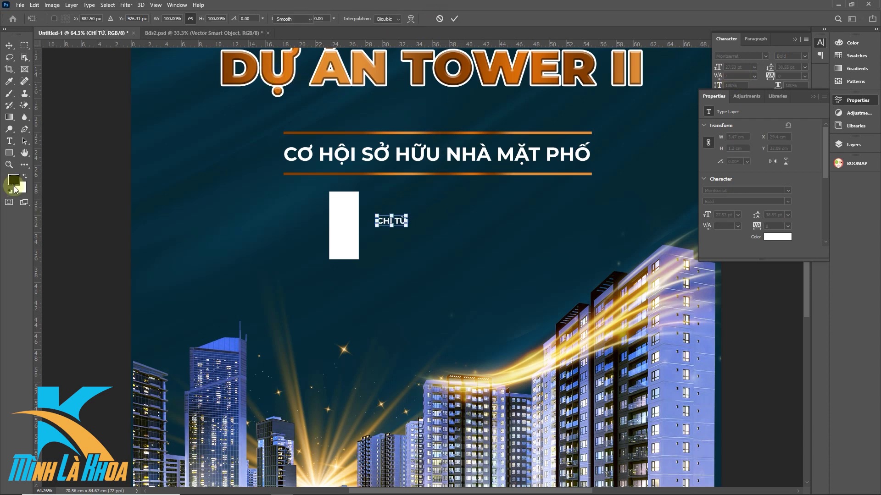
- Delete the accidental Lorem Ipsum placeholder text layer
left_click(398, 223, "shift")
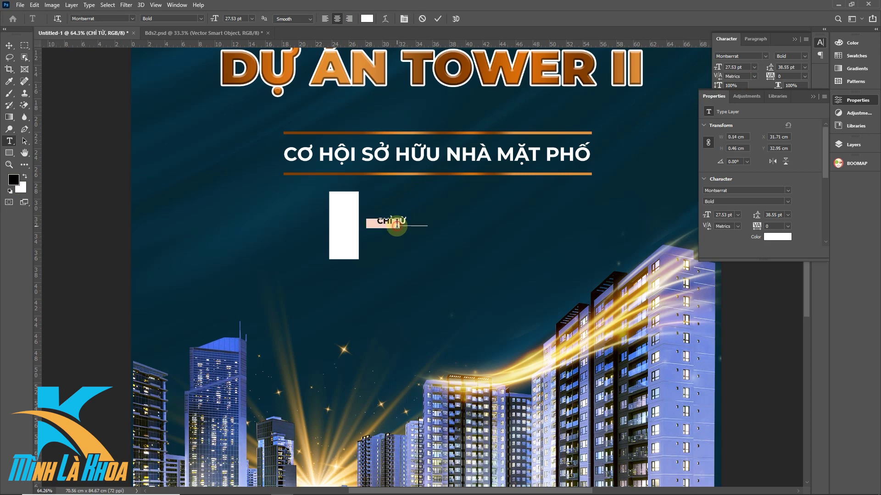
left_click(437, 19)
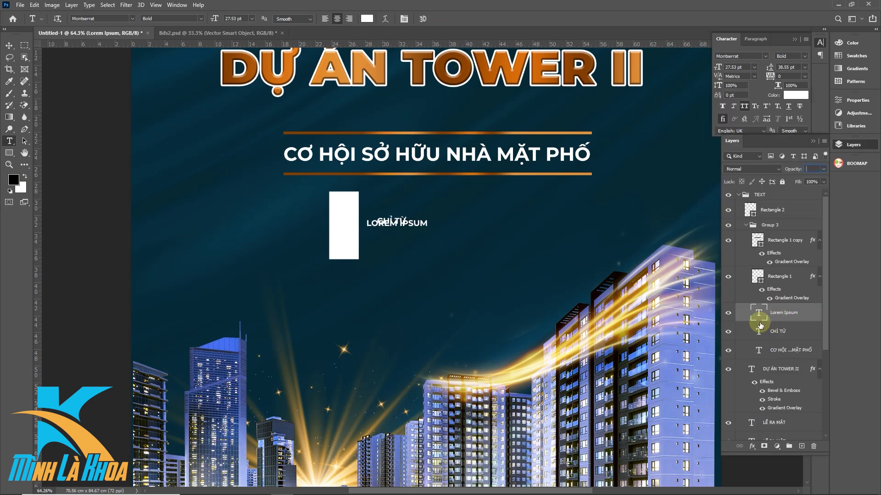
left_click_drag(775, 315, 745, 321)
key("Return")
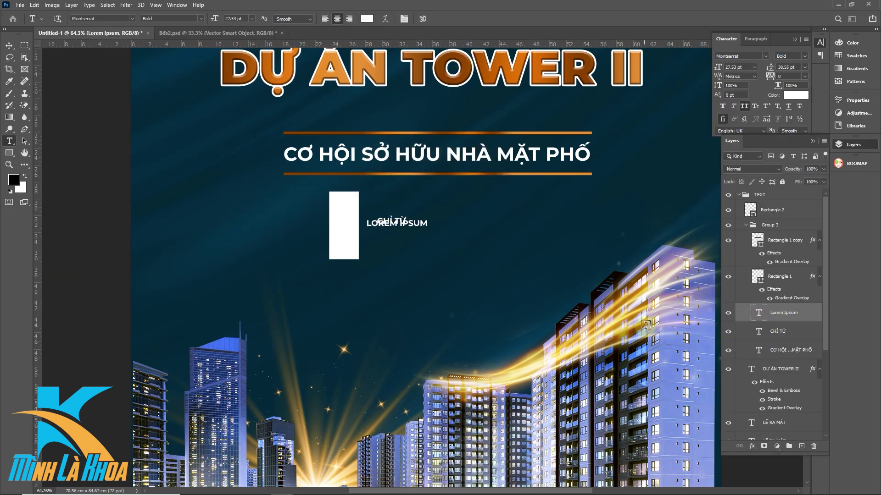
key("Delete")
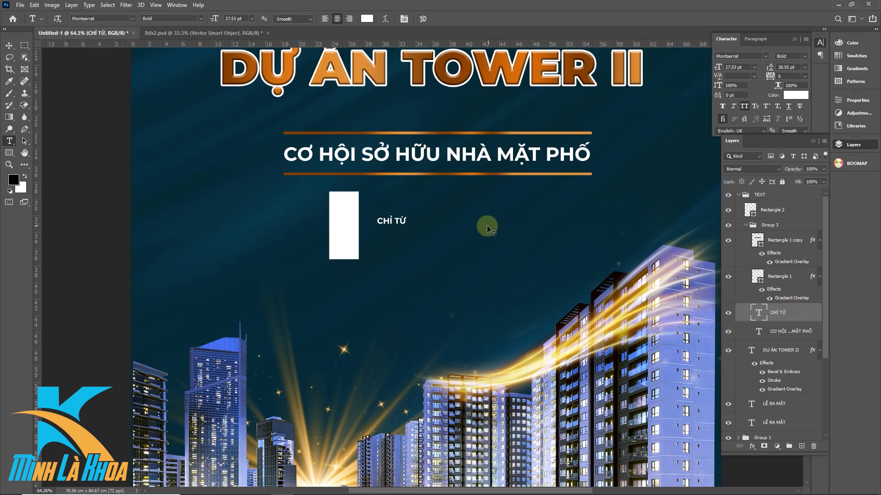
- Rotate CHỈ TỪ -90° to vertical, set it in the Black weight and enlarge it
key("ctrl+t")
type("-90")
key("Return")
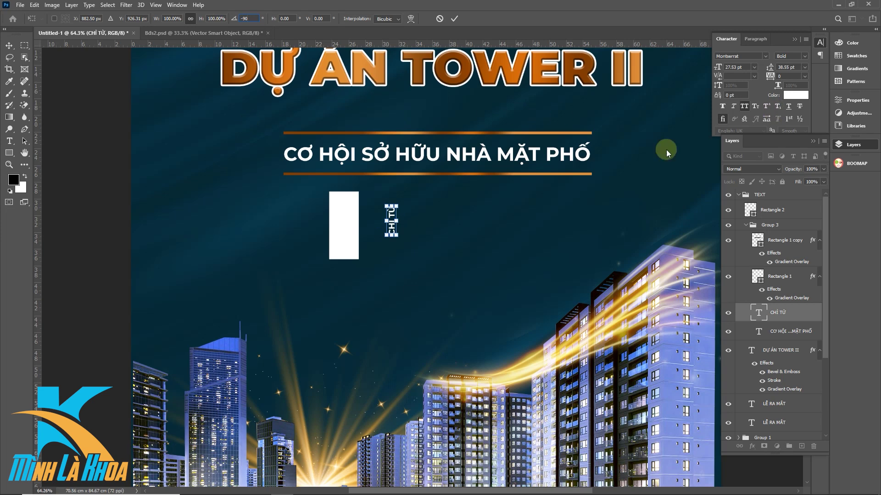
left_click(798, 55)
left_click(801, 174)
scroll(379, 241, "up", 2)
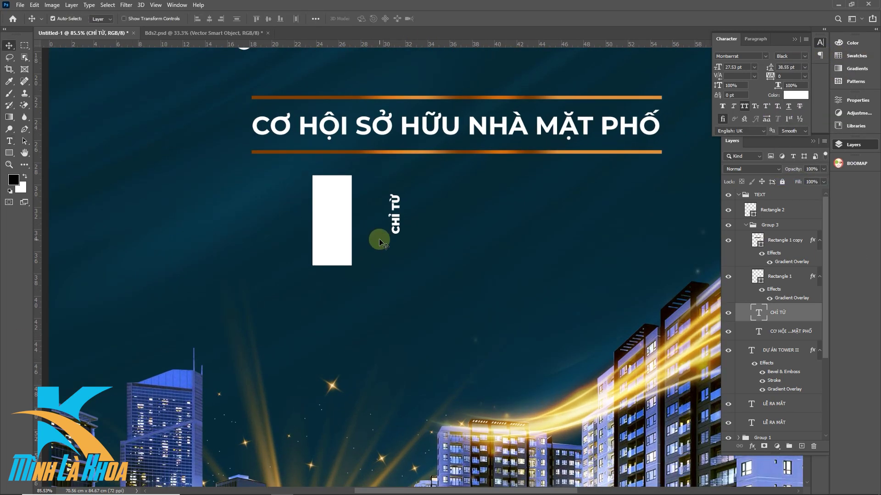
key("ctrl+t")
left_click_drag(404, 192, 416, 180)
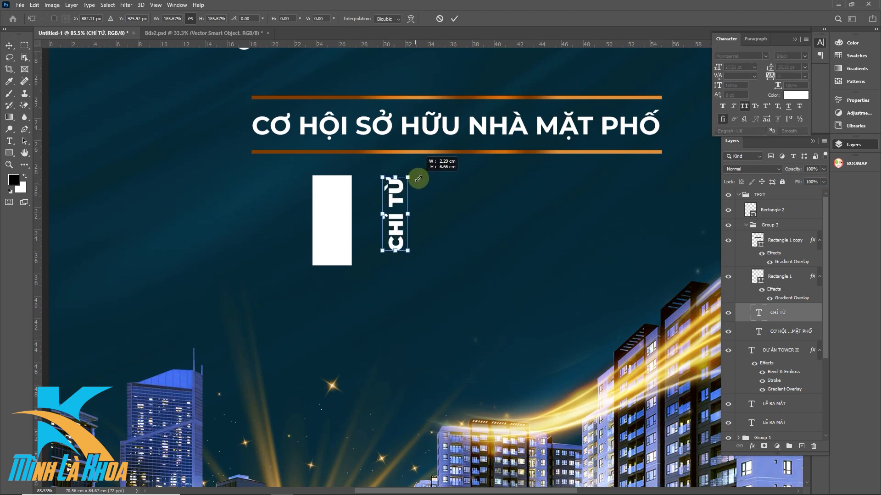
key("Return")
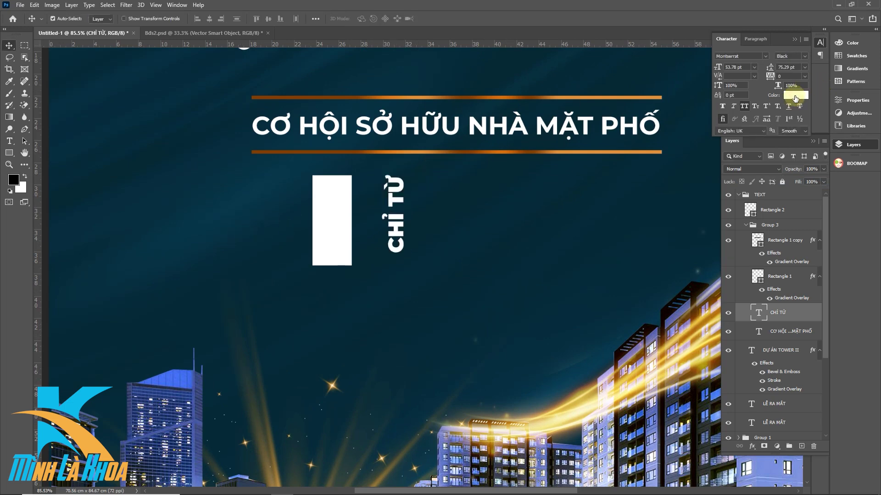
- Colour CHỈ TỪ with the dark background colour and place it above the white rectangle
left_click(795, 95)
left_click(436, 222)
key("Return")
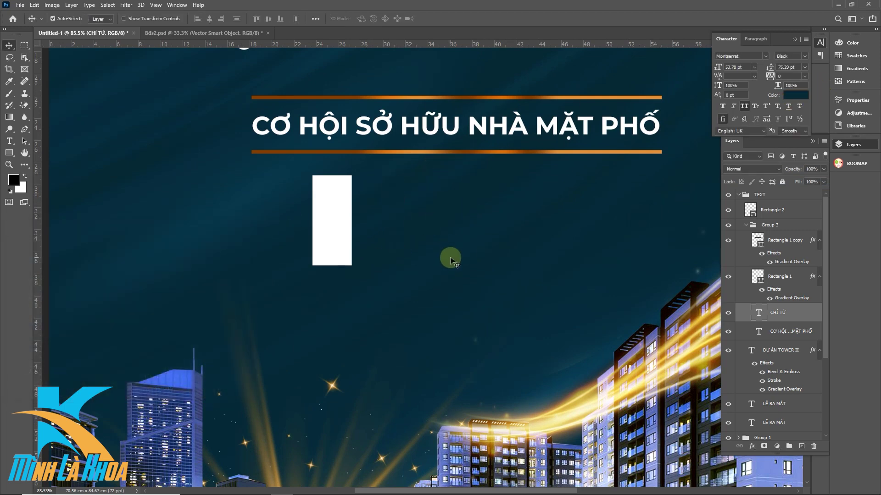
left_click_drag(404, 250, 348, 248)
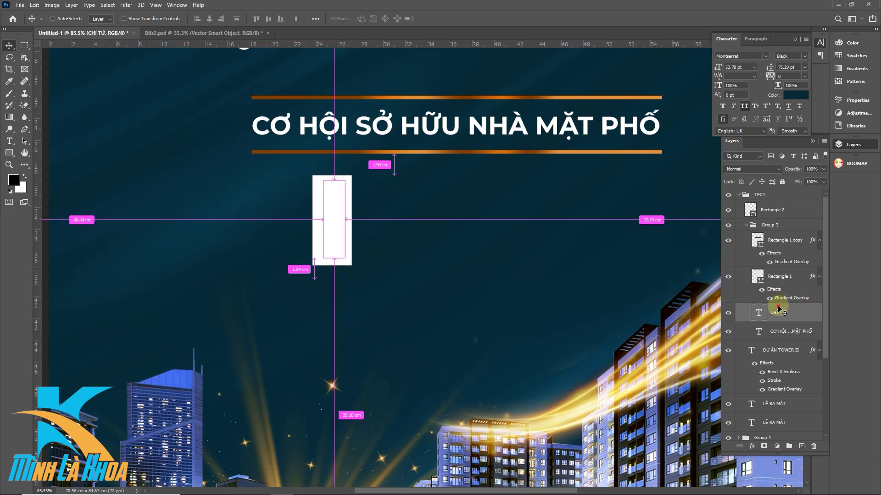
left_click_drag(780, 311, 771, 203)
left_click_drag(327, 235, 347, 221)
- Resize the white rectangle narrower behind CHỈ TỪ
left_click(349, 224, "ctrl")
key("ctrl+t")
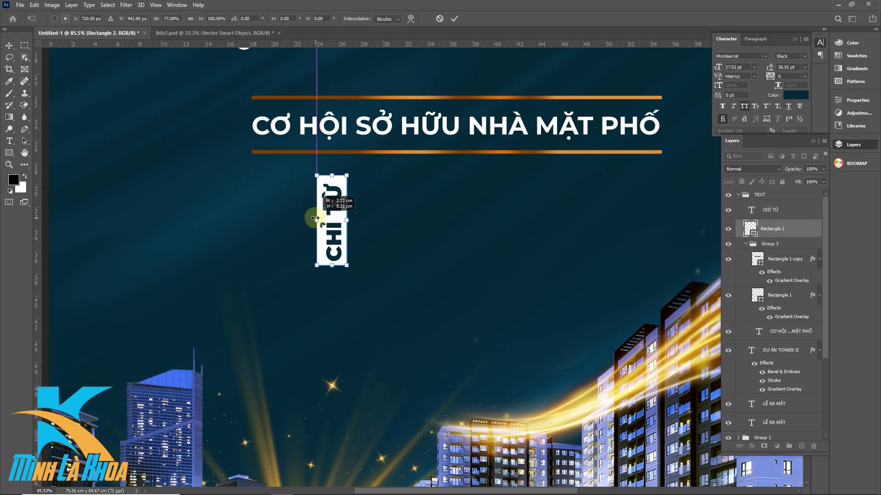
key("Return")
scroll(349, 261, "down", 3)
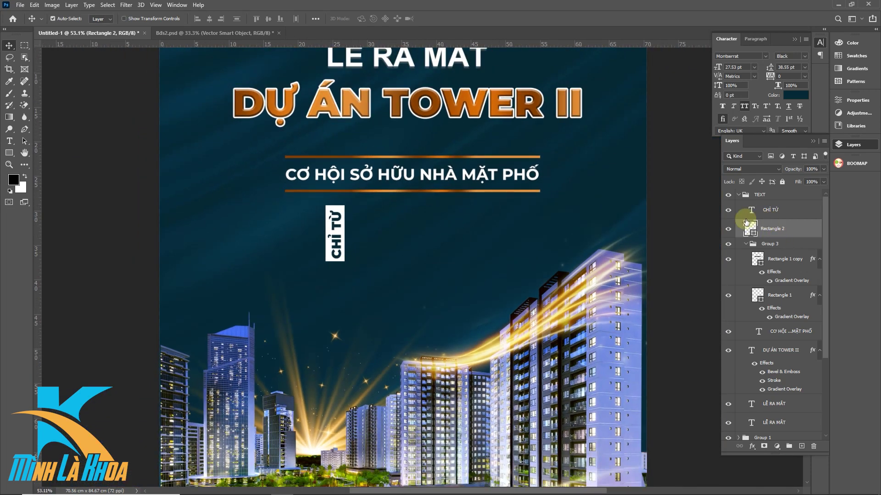
- Shift the CHỈ TỪ label and its white bar slightly left together
left_click(727, 228)
left_click(770, 209, "shift")
left_click_drag(335, 234, 327, 234)
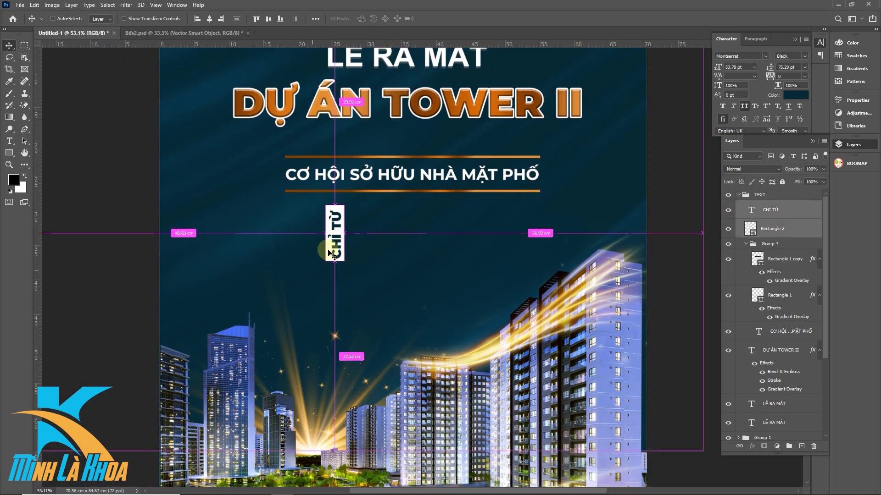
key("ctrl+t")
left_click(139, 326)
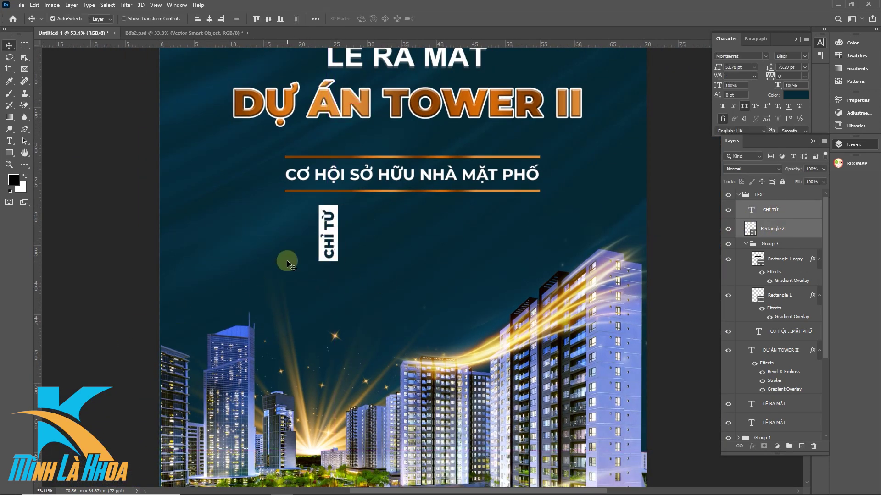
left_click(9, 141)
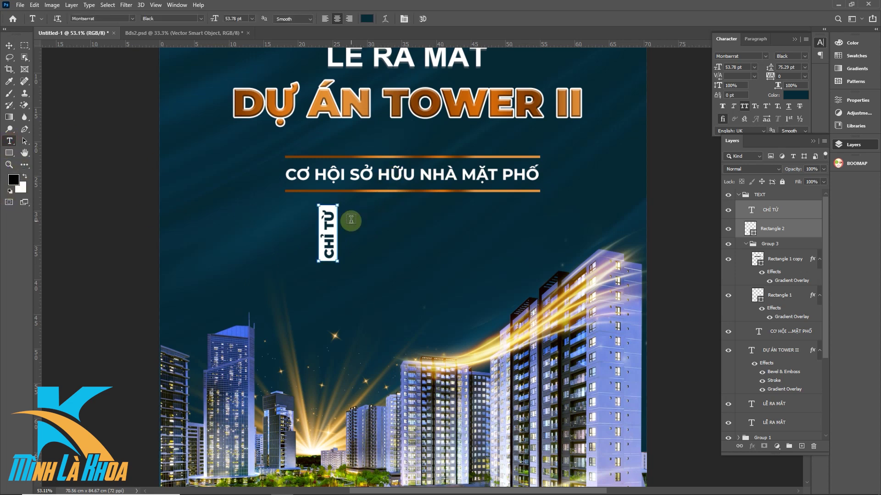
- Add a large '500' text right of CHỈ TỪ and colour it white
left_click(351, 220)
type("500")
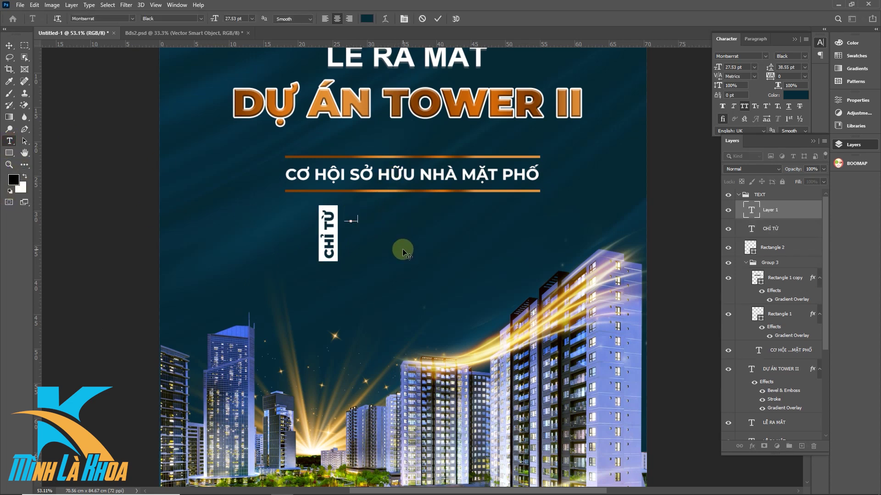
left_click(435, 18)
key("ctrl+t")
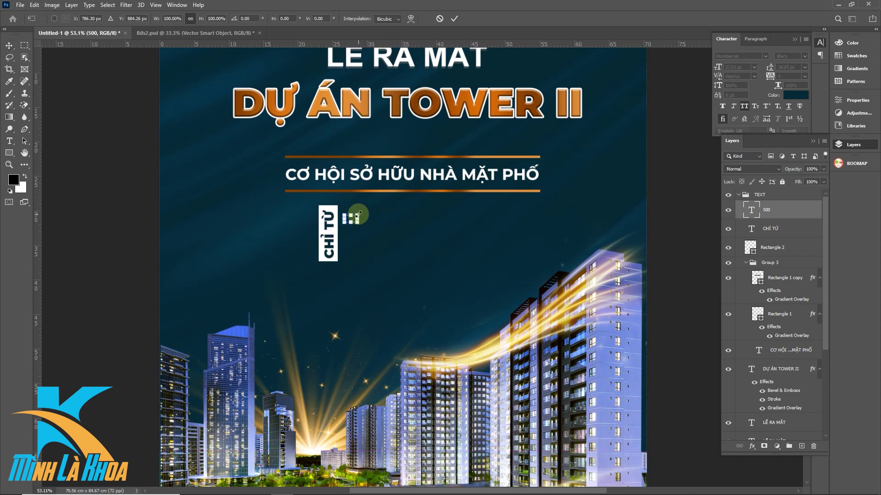
left_click_drag(357, 215, 404, 196)
key("Return")
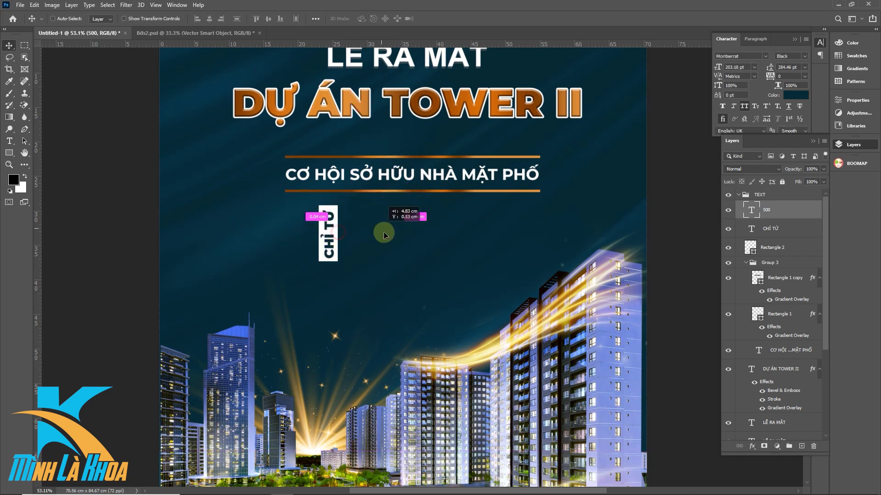
left_click(792, 96)
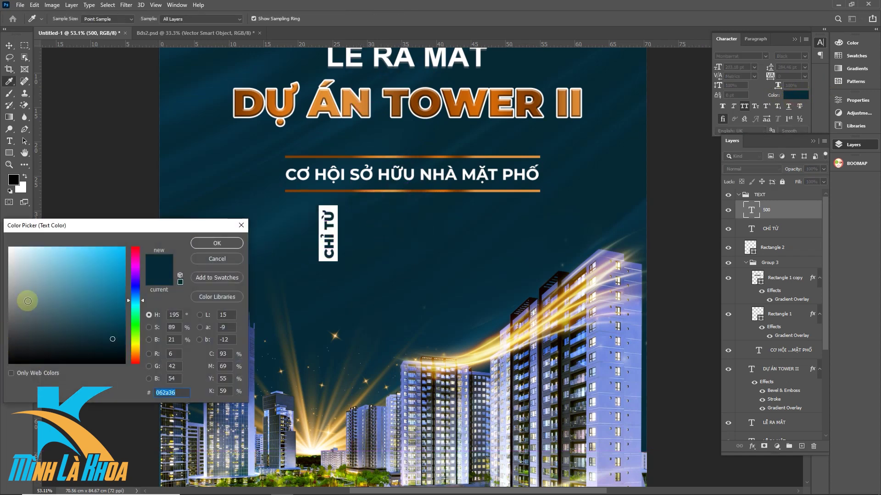
left_click_drag(20, 304, 12, 247)
key("Return")
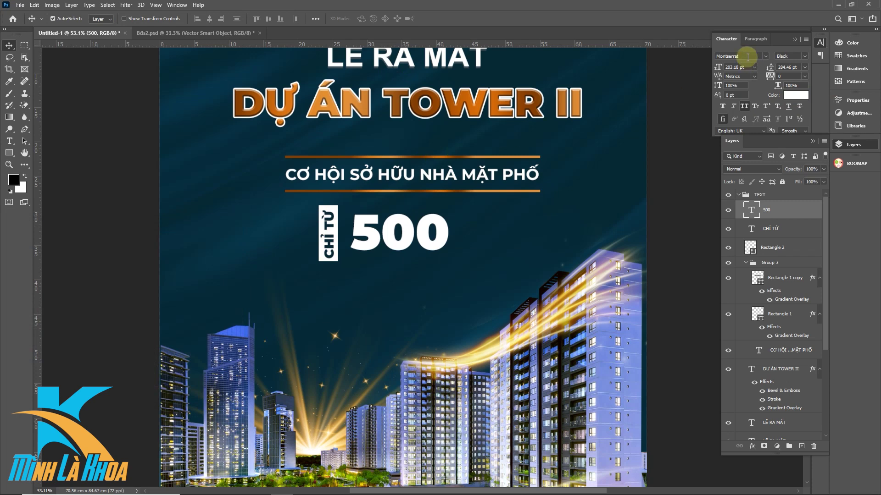
- Set the 500 in Roboto Black, enlarge it slightly and move it beside CHỈ TỪ
type("ROBO")
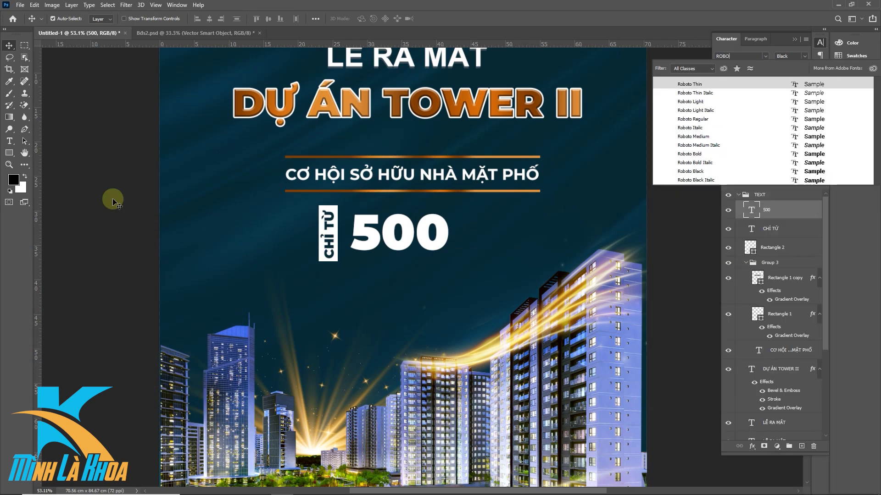
left_click(700, 171)
key("ctrl+t")
left_click_drag(440, 209, 457, 199)
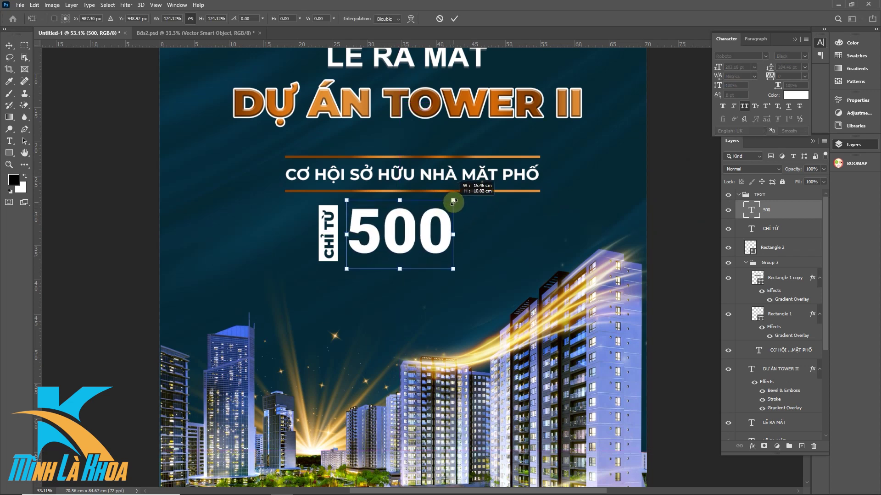
key("Return")
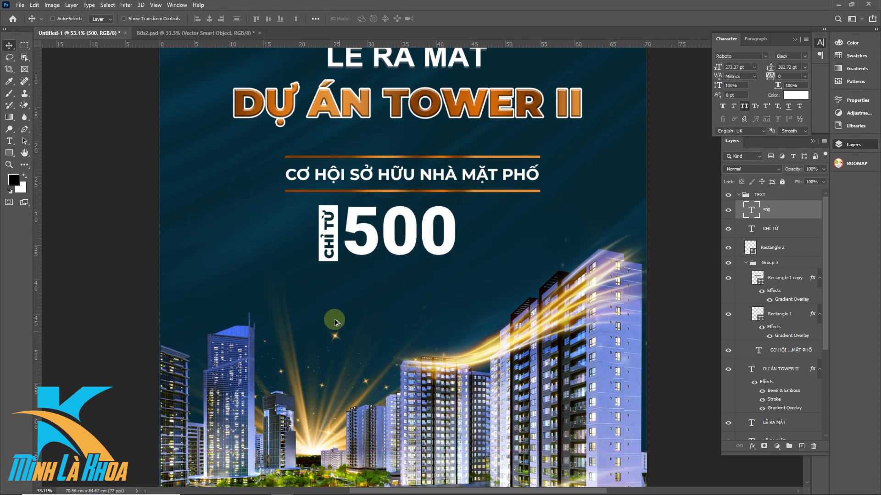
scroll(344, 327, "up", 2)
left_click_drag(375, 236, 378, 227)
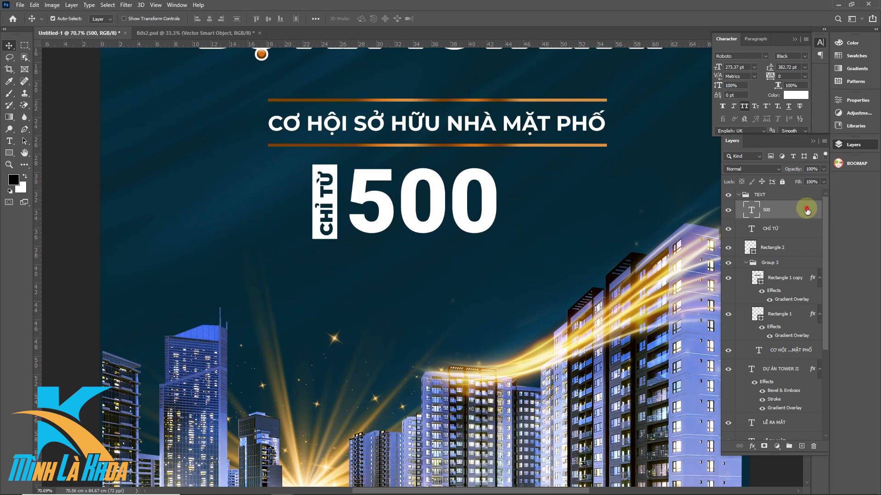
double_click(264, 291)
- Give the 500 Bevel & Emboss, an orange Gradient Overlay and a white Stroke outline
left_click(315, 296)
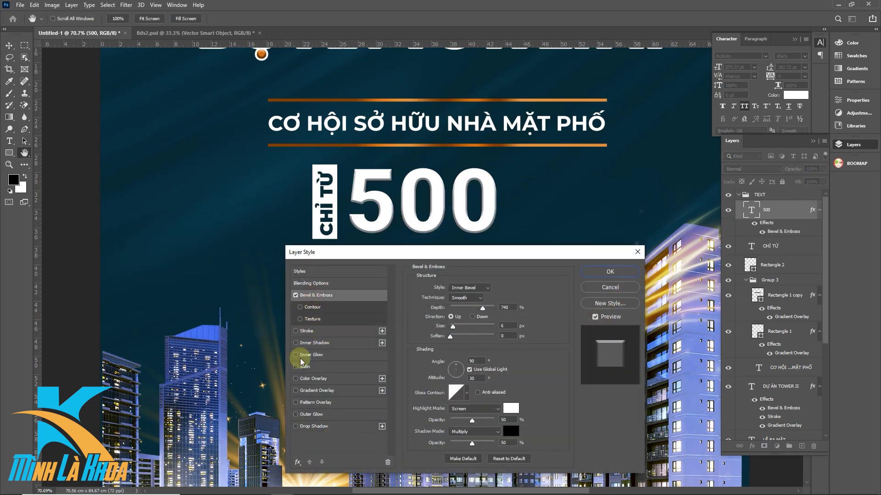
left_click(309, 391)
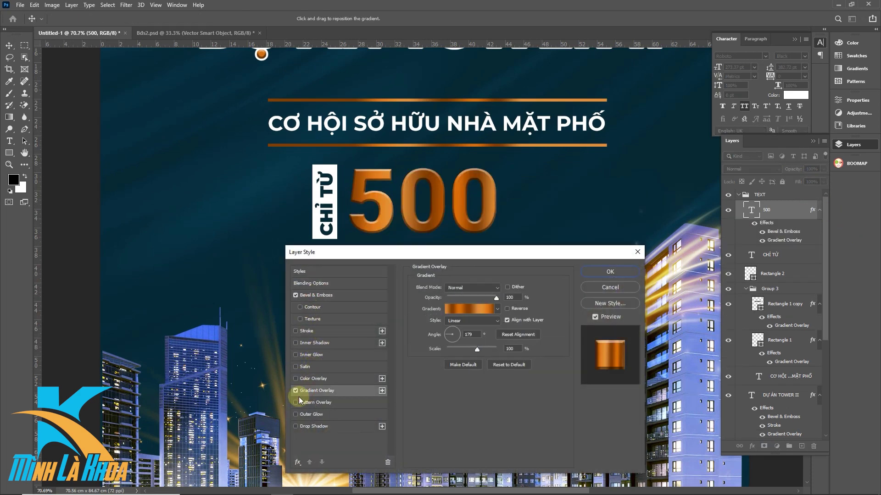
left_click(318, 337)
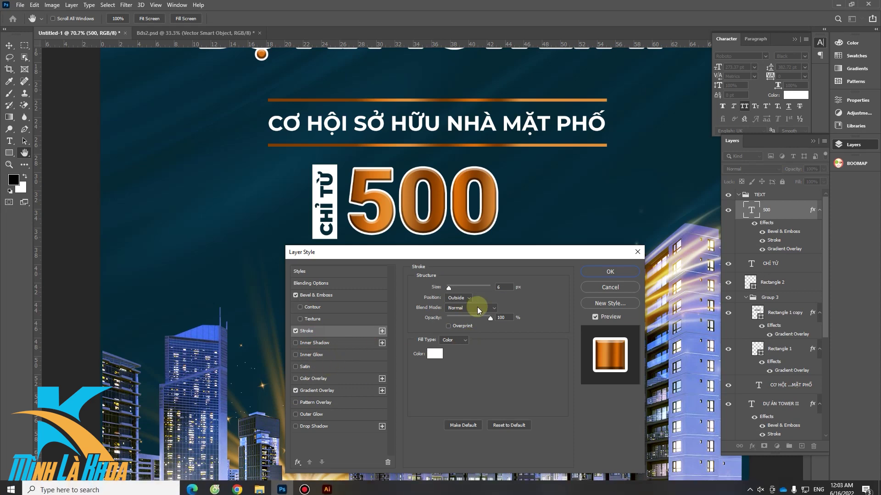
left_click(503, 285)
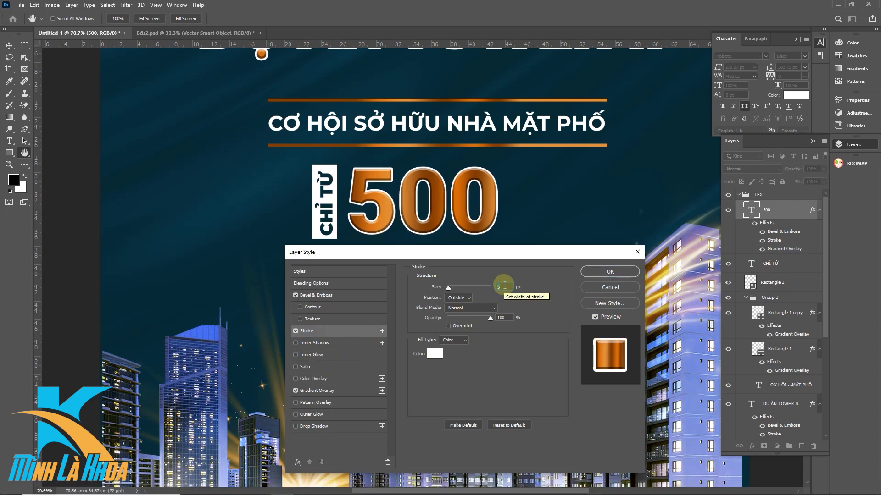
key("Return")
- Nudge the 500 so it sits just right of the CHỈ TỪ label
left_click_drag(444, 235, 440, 235)
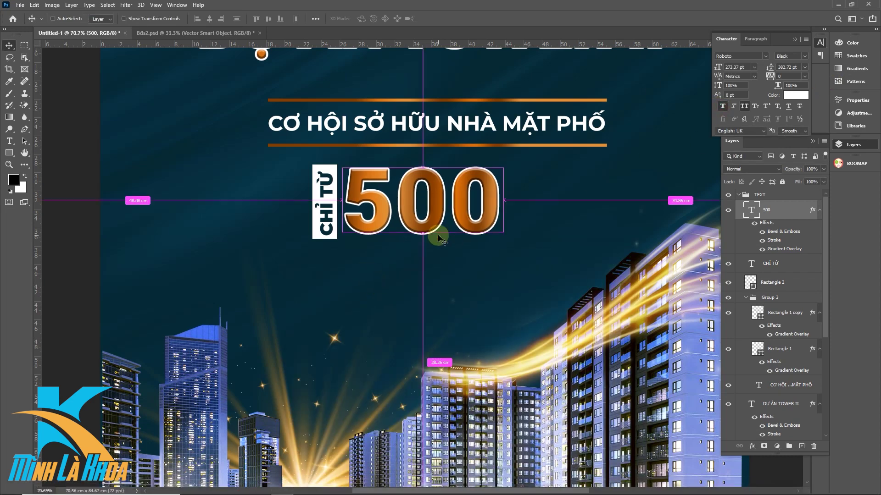
key("ctrl+t")
key("Return")
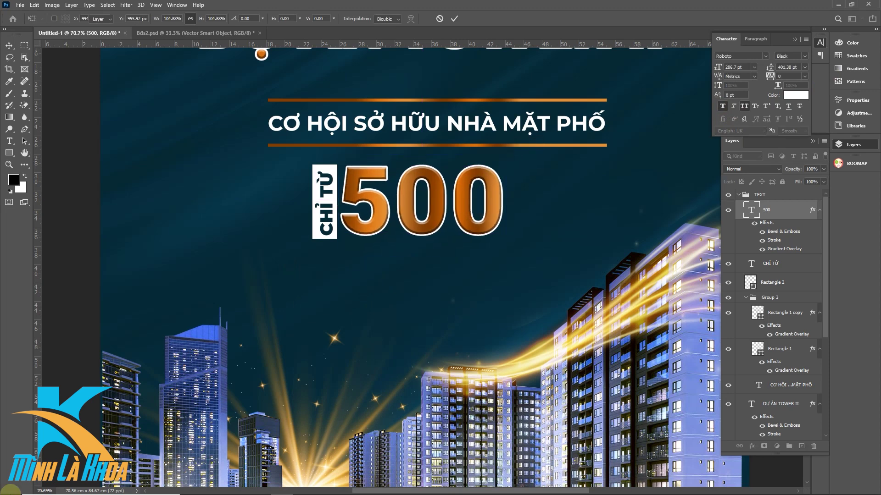
scroll(338, 249, "down", 2)
left_click_drag(338, 249, 365, 225)
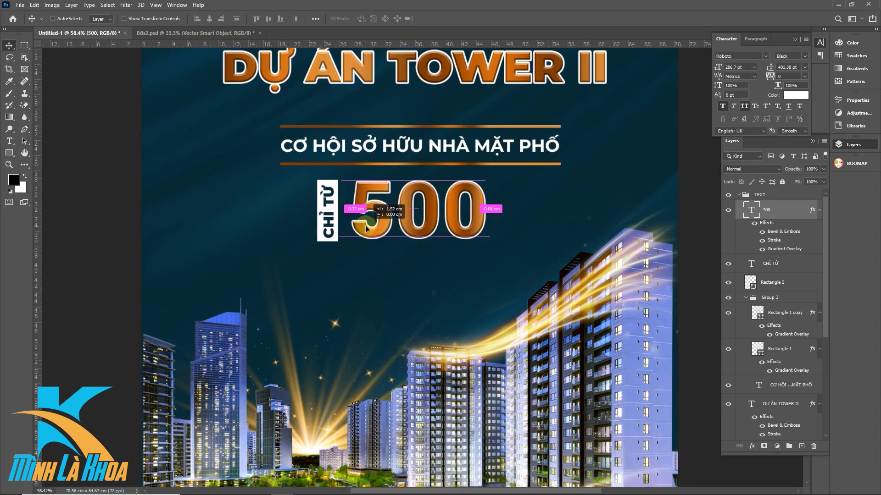
scroll(413, 217, "down", 2)
scroll(413, 218, "up", 2)
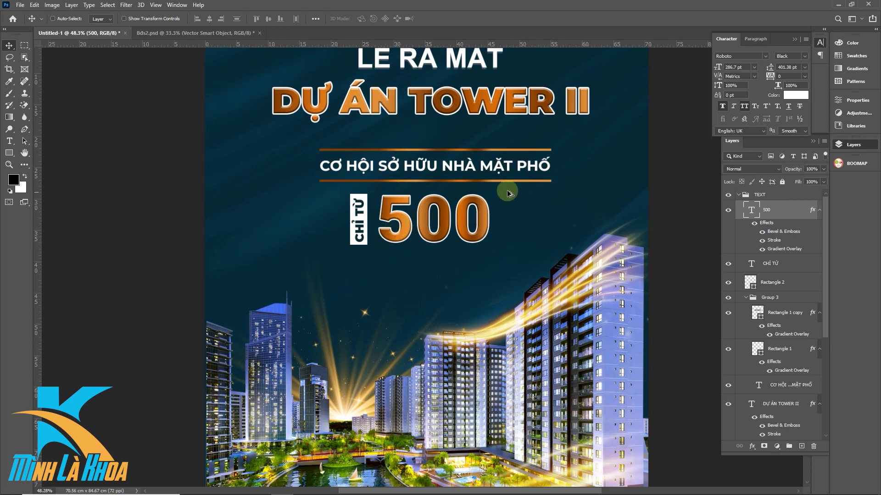
scroll(507, 192, "up", 1)
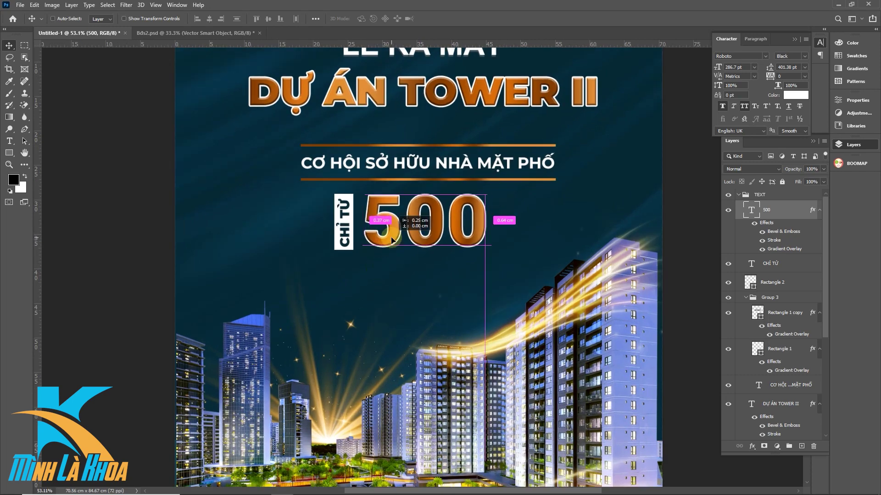
scroll(518, 219, "up", 3)
scroll(444, 231, "down", 3)
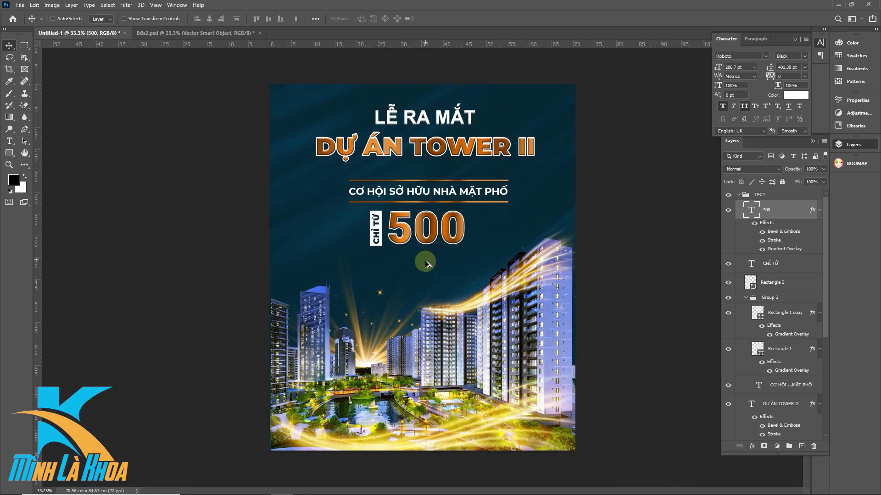
scroll(450, 207, "up", 3)
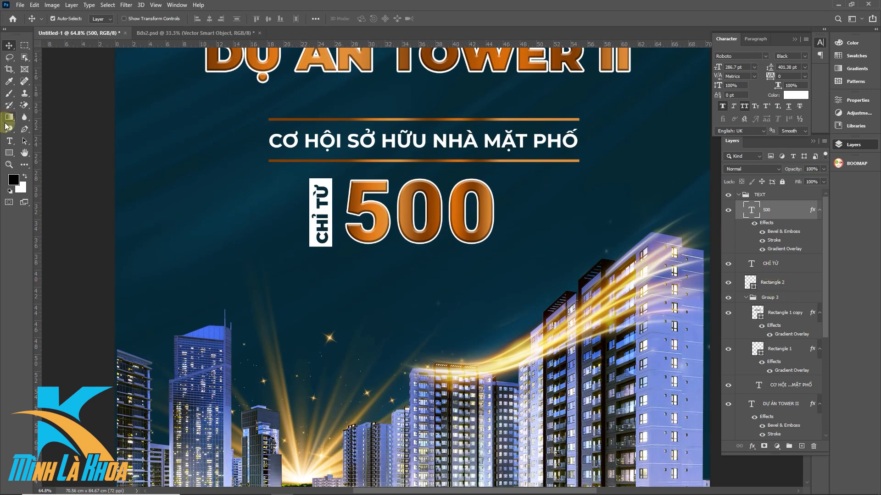
- Add a 'TRIỆU' text and move it up against the last 0 of 500
left_click(9, 141)
left_click(473, 308)
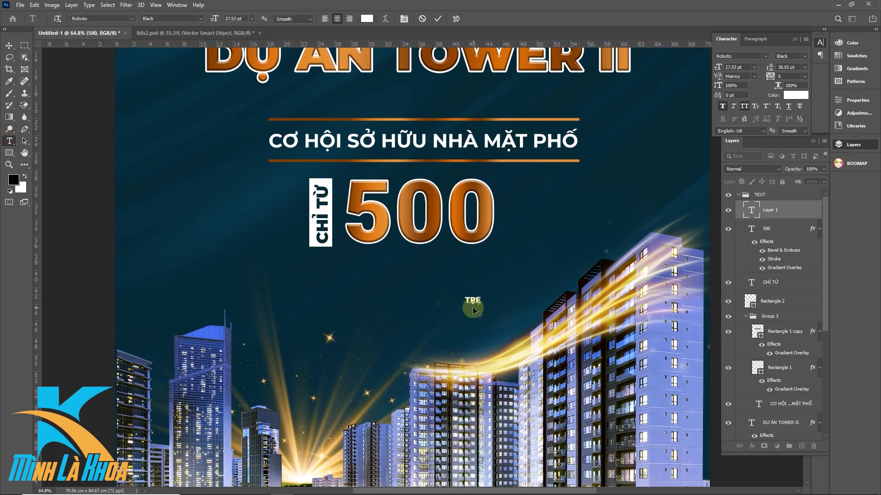
type("IỆU")
left_click(438, 18)
key("ctrl+t")
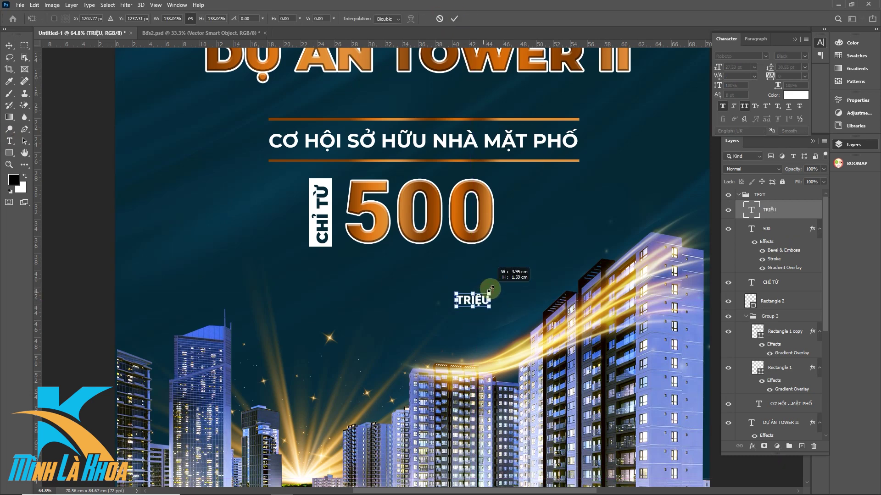
key("Return")
key("v")
left_click_drag(475, 313, 486, 225)
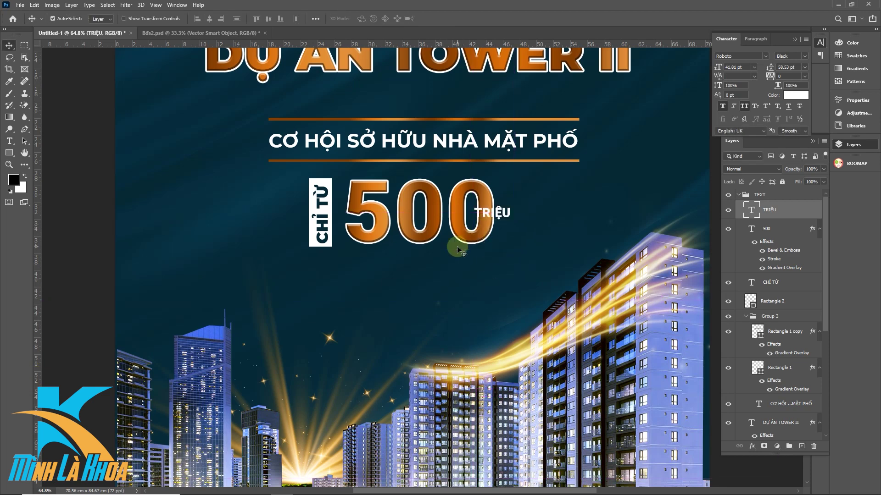
- Add a layer mask to 500 and fill the area around TRIỆU with black
left_click(784, 230)
left_click(763, 448)
left_click(24, 45)
scroll(490, 216, "up", 4)
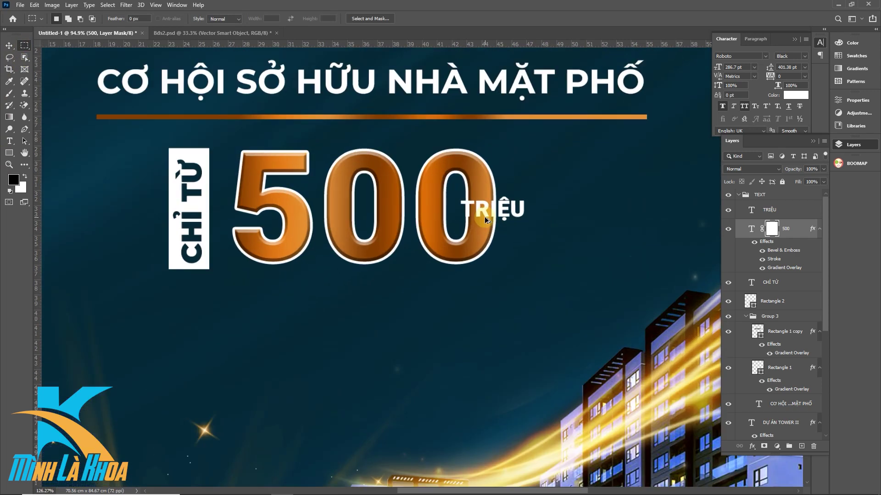
left_click_drag(449, 190, 555, 228)
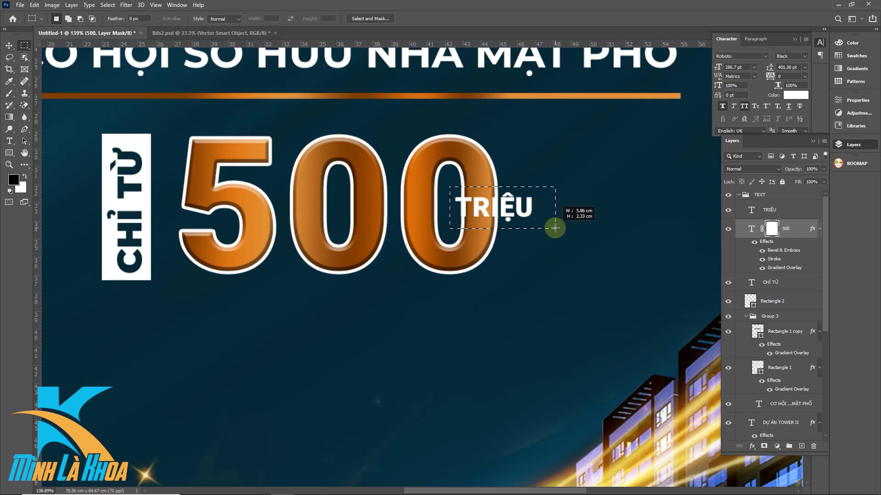
left_click_drag(555, 227, 557, 227)
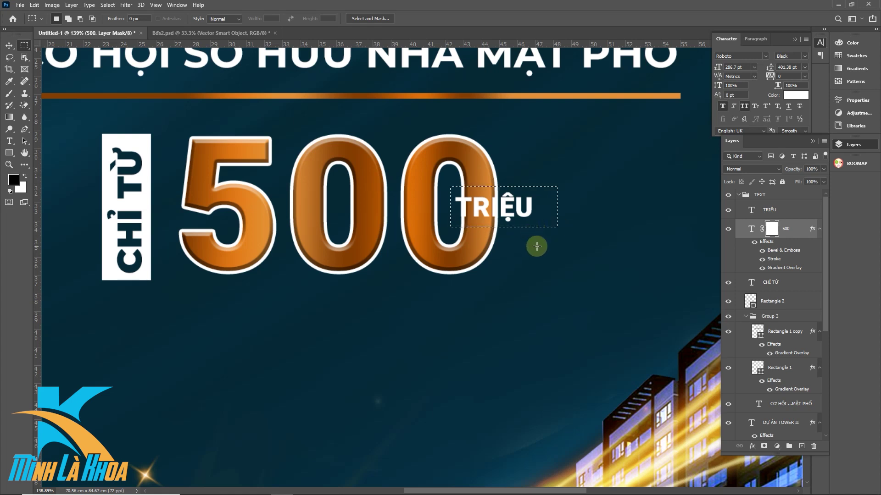
key("alt+BackSpace")
key("ctrl+d")
- Select the TRIỆU text's font size for adjustment
key("v")
scroll(500, 212, "down", 2, "alt")
scroll(500, 212, "down", 3, "alt")
scroll(500, 211, "up", 4)
scroll(500, 212, "up", 1)
left_click(499, 211, "ctrl")
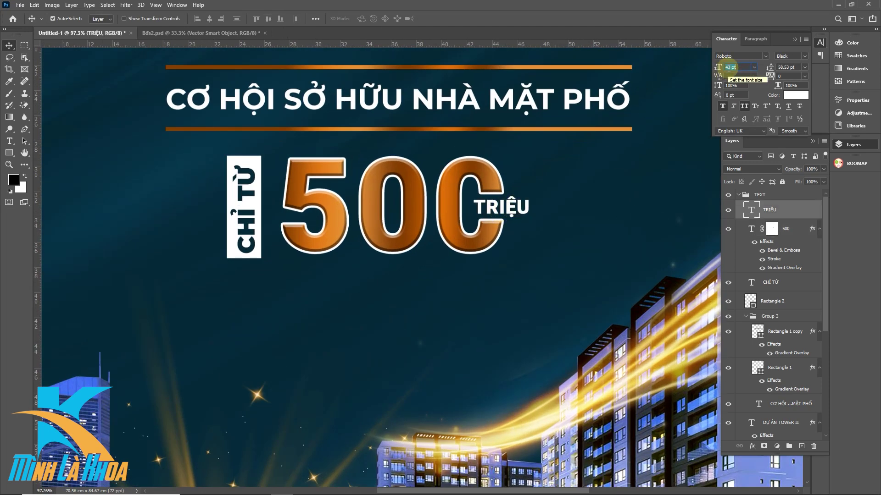
- Bump TRIỆU to 44 pt, then group the TRIỆU through Rectangle 2 layers into Group 4
key("Up")
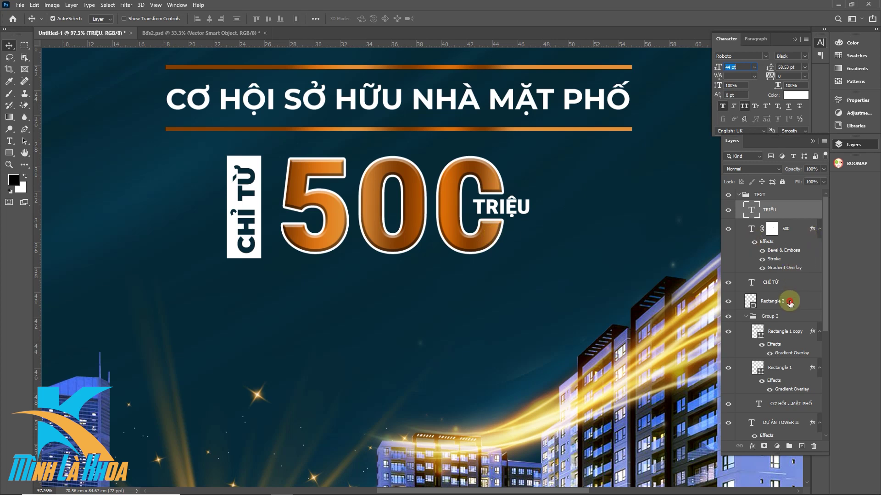
left_click(789, 303, "shift")
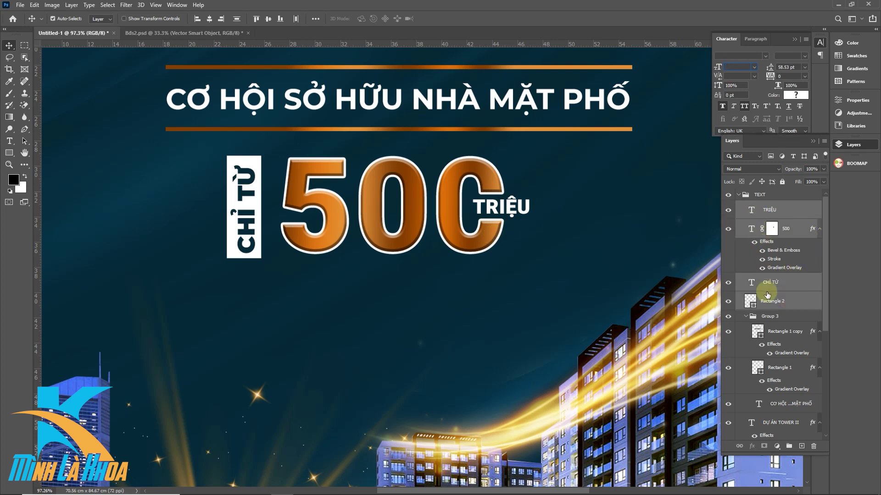
left_click(777, 305, "shift")
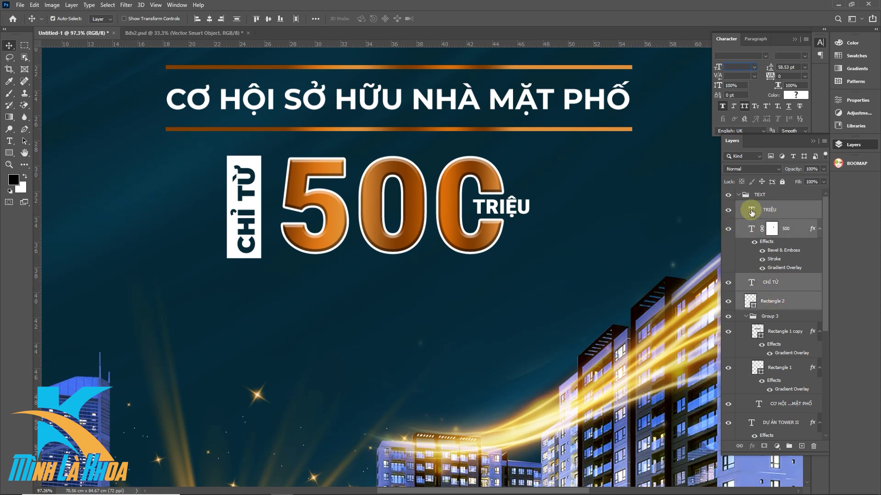
left_click(751, 211)
left_click(768, 302, "shift")
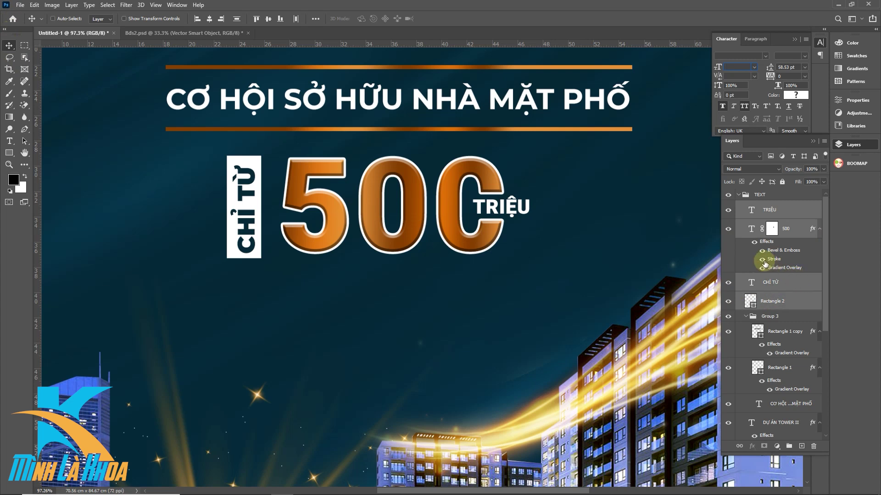
left_click(767, 218)
key("ctrl")
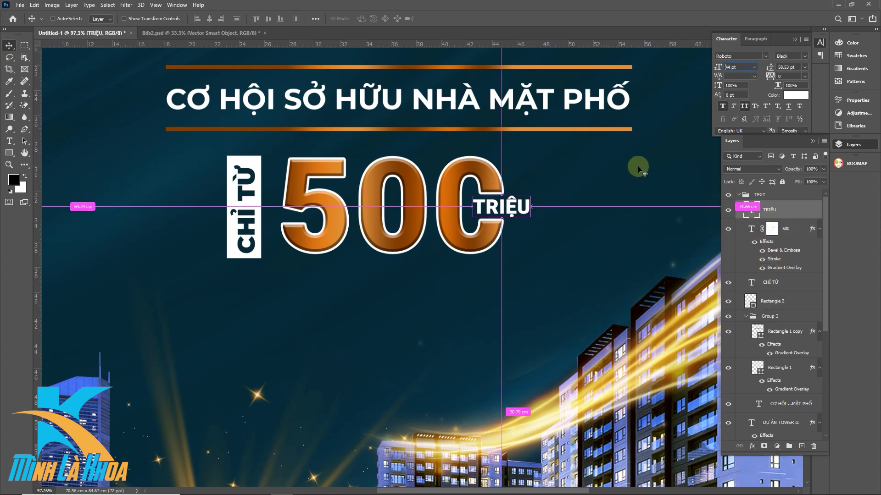
left_click(772, 298)
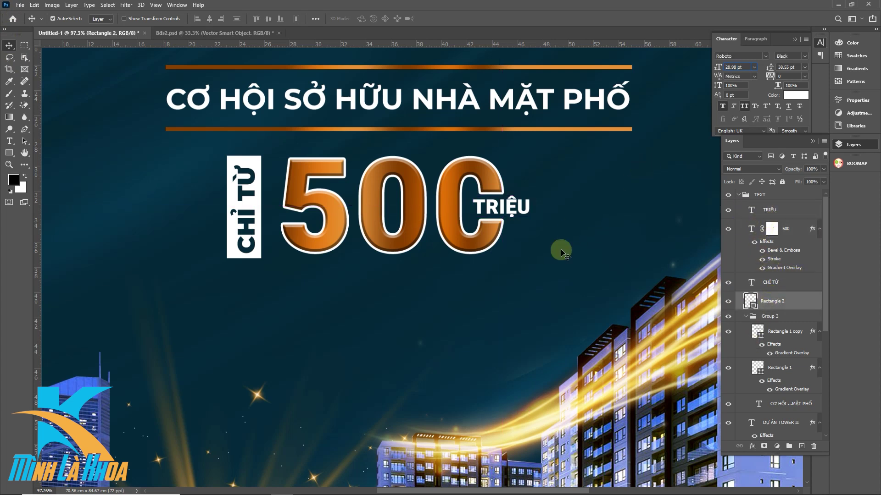
left_click(545, 243, "ctrl")
scroll(544, 244, "down", 3)
scroll(546, 246, "down", 1)
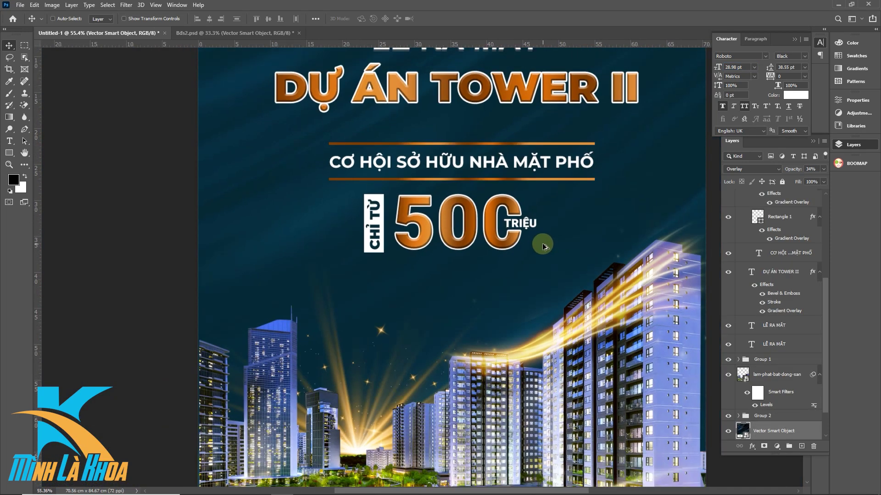
scroll(761, 257, "up", 5)
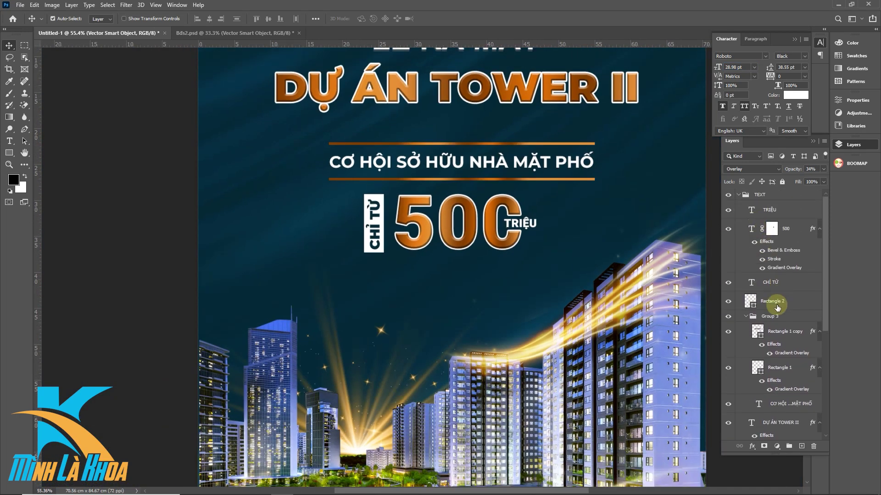
left_click(776, 302)
left_click(780, 209, "shift")
key("ctrl+g")
- Enlarge the price block group to about 111% and nudge it centred under the subtitle
key("ctrl+t")
left_click_drag(536, 195, 573, 181)
key("Return")
mouse_move(448, 208)
left_mouse_down()
mouse_move(430, 216)
mouse_move(443, 222)
left_mouse_up()
key("t")
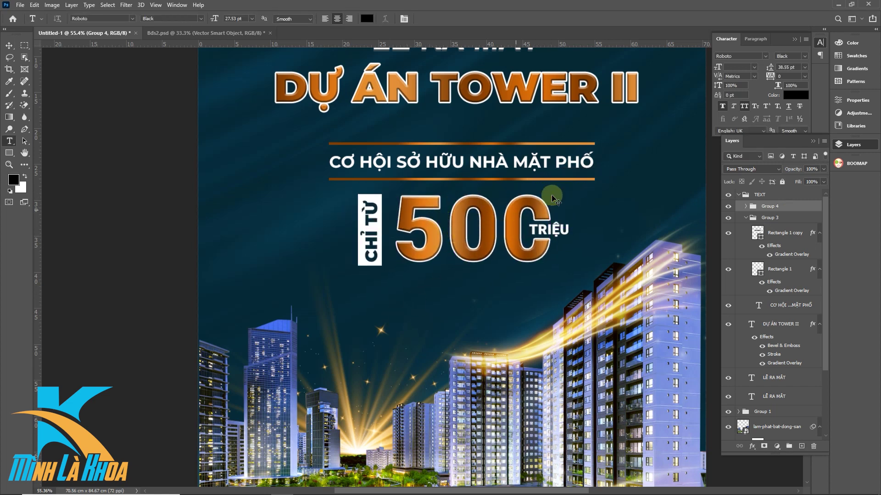
key("ctrl+t")
left_click_drag(569, 194, 581, 189)
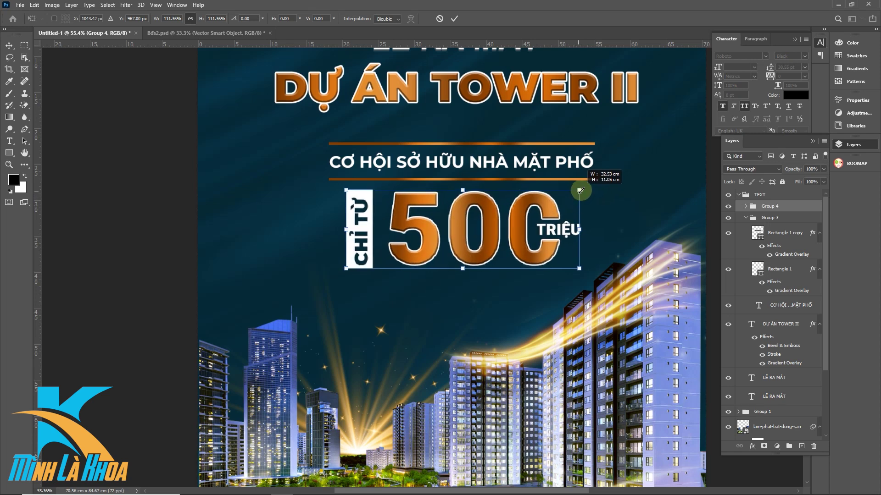
key("Return")
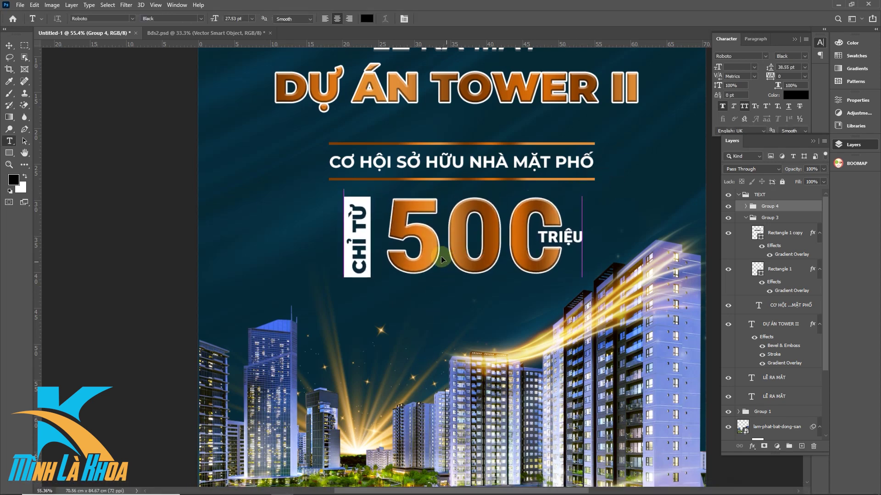
left_click_drag(429, 242, 431, 249)
key("shift+Right")
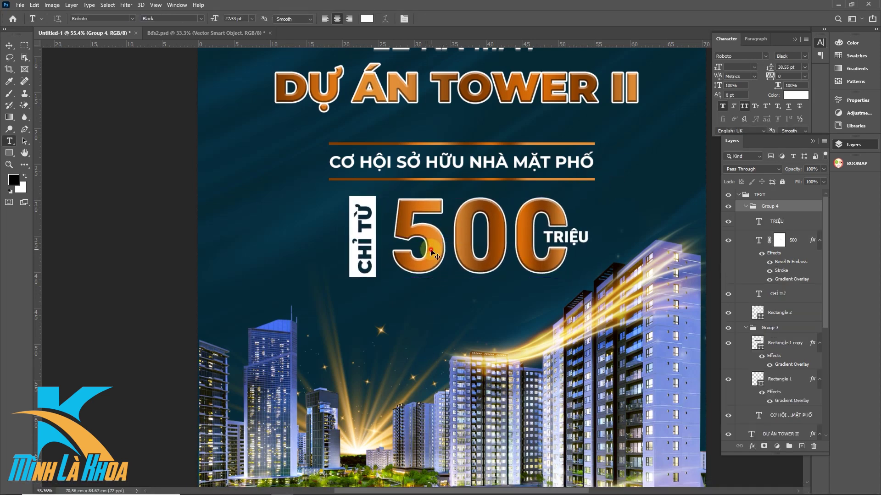
key("Up")
key("v")
key("ctrl+0")
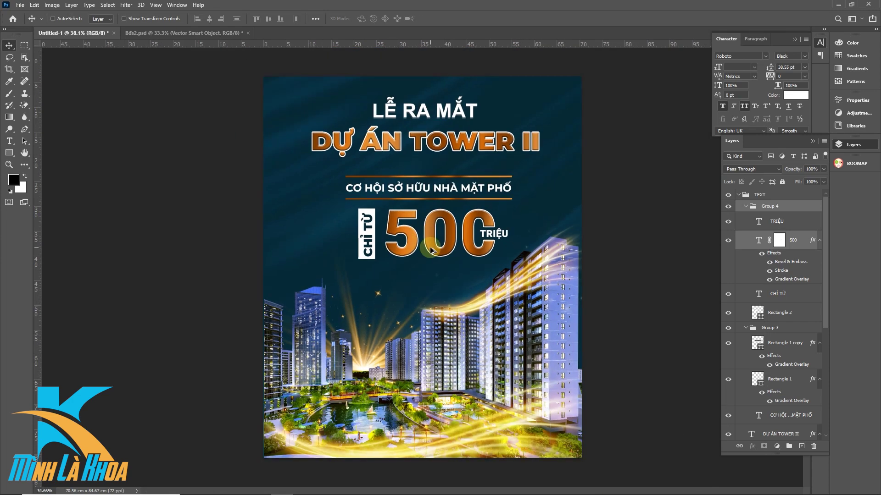
- Group the DỰ ÁN TOWER II and both LỄ RA MẮT headline layers
scroll(381, 105, "up", 5)
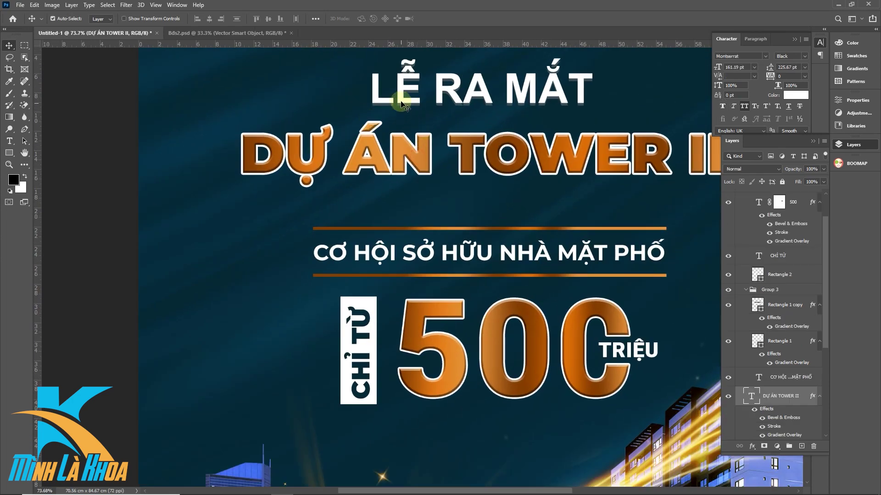
key("z")
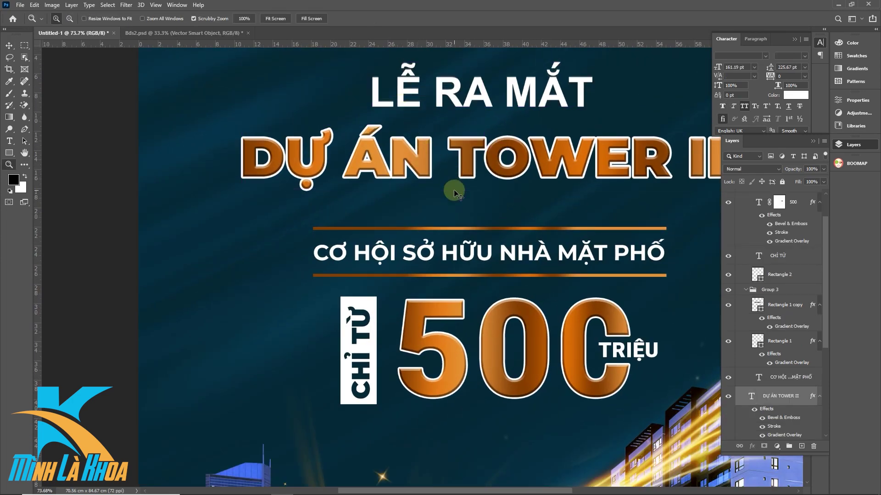
left_click(746, 290)
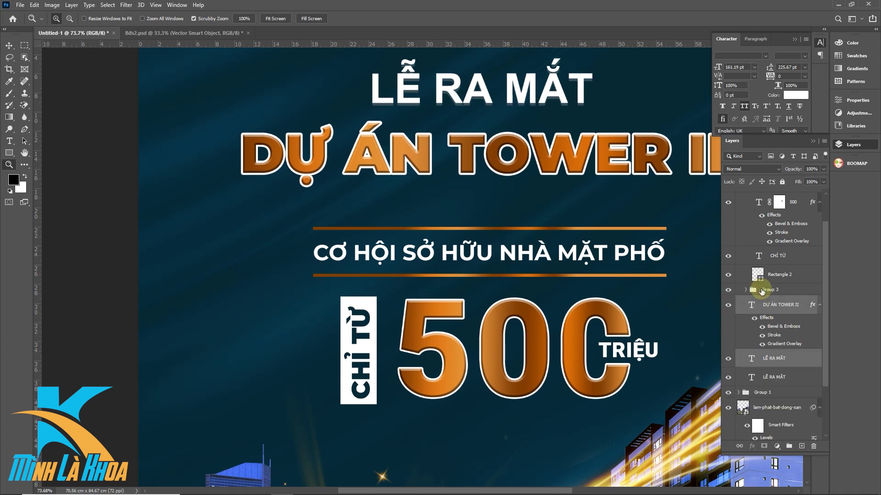
left_click(767, 379, "shift")
key("ctrl+g")
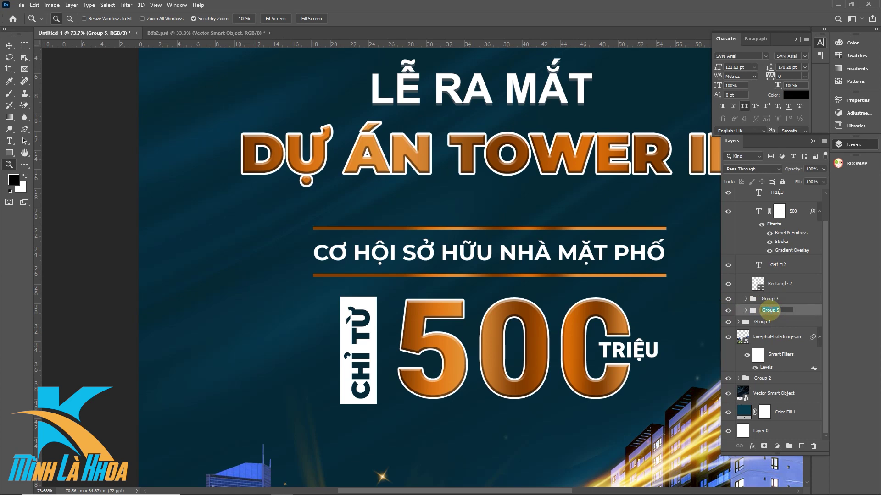
type("1")
- Rename Group 3 to '2' and Group 4 to '3'
double_click(767, 298)
type("2")
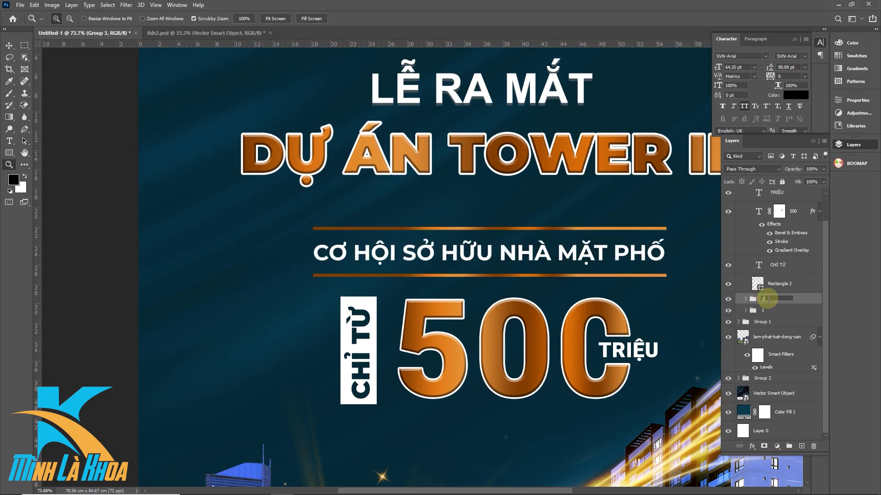
key("Return")
scroll(824, 276, "up", 2)
left_click(745, 206)
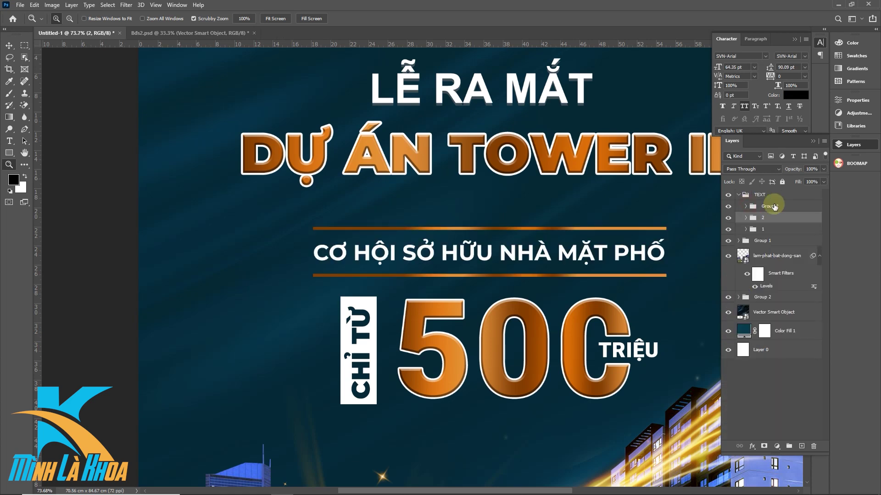
double_click(773, 205)
left_click(773, 228)
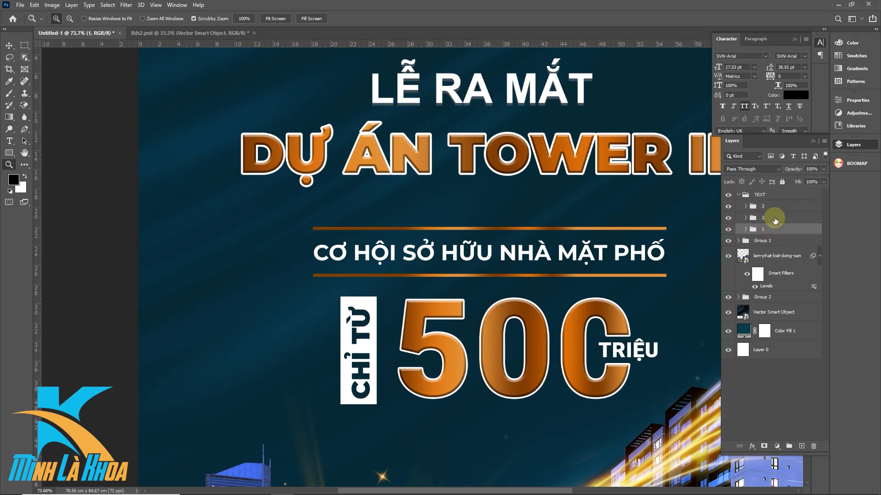
- Expand group 1 to check its layers and select a gold light-streak layer
left_click(410, 151, "ctrl")
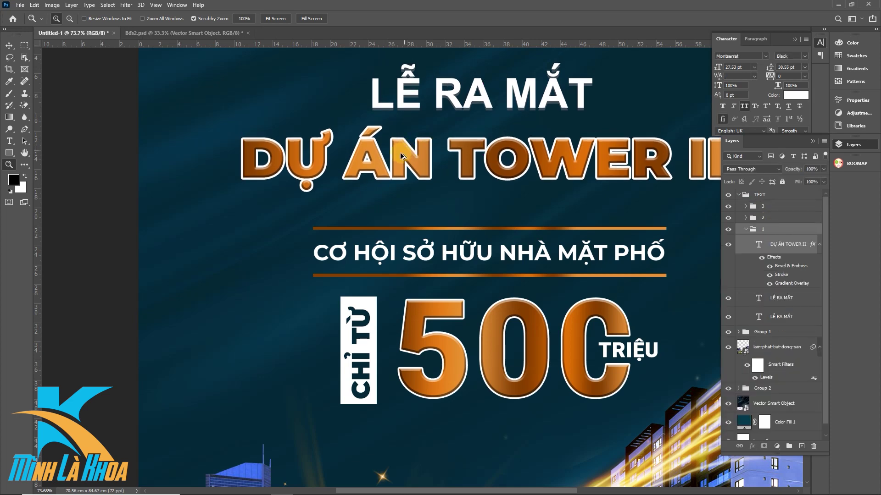
scroll(410, 165, "down", 5)
left_click(447, 396)
key("v")
left_click(458, 441)
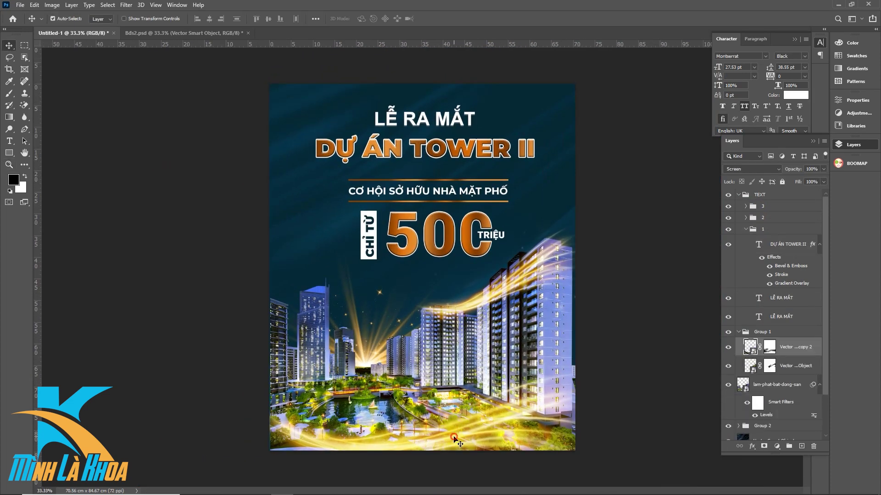
- Bring the light-streak copy to the front, move it to the poster top, tilt about -2.3°
key("ctrl+shift+bracketright")
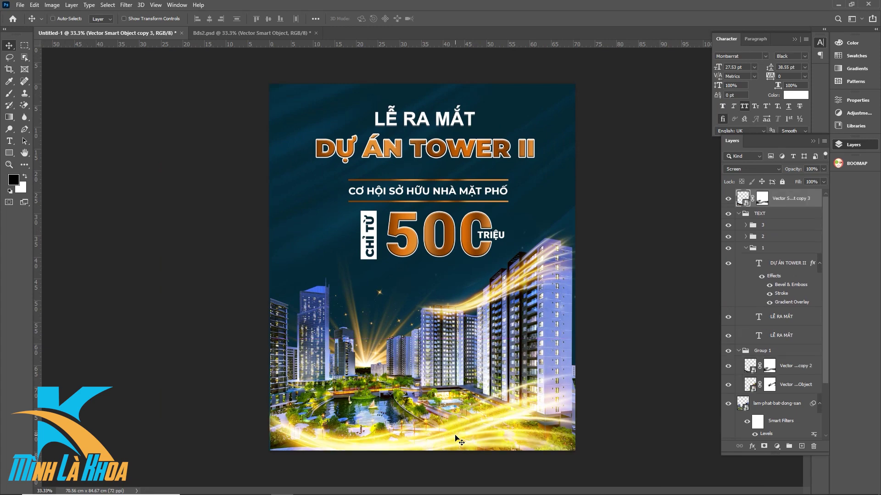
left_click_drag(327, 409, 464, 93)
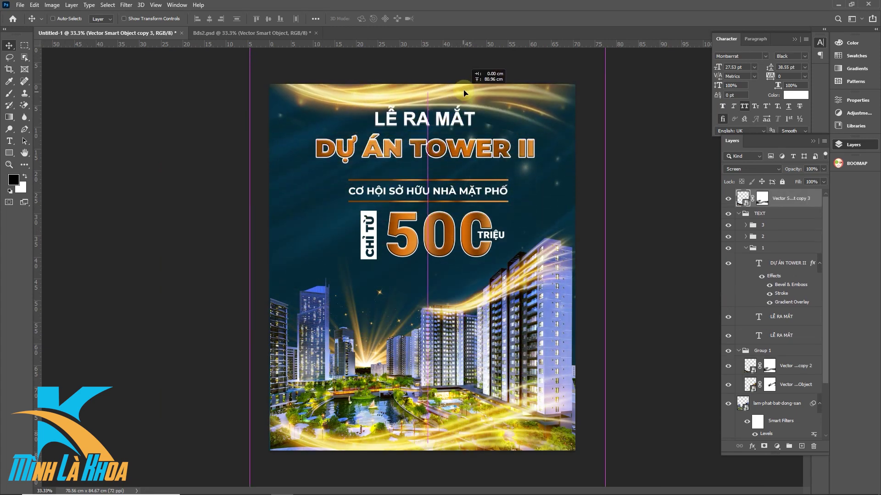
left_click_drag(463, 92, 462, 89)
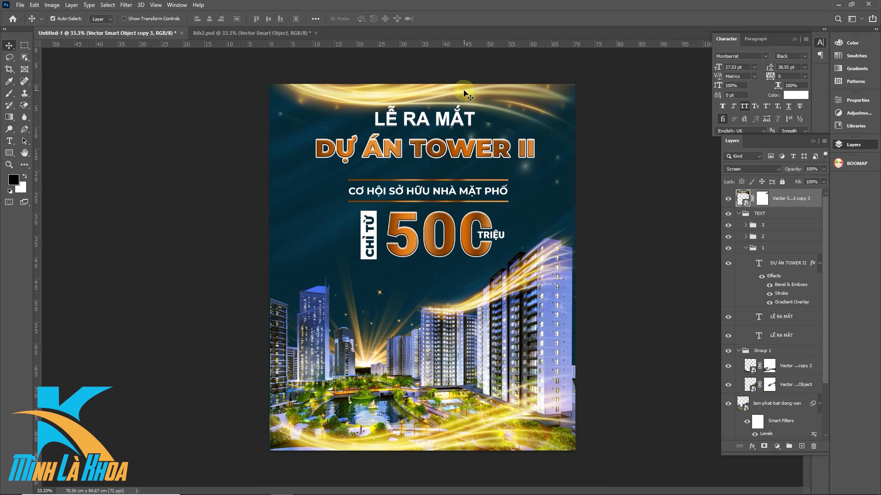
key("ctrl+t")
key("ctrl+minus")
left_click_drag(456, 157, 456, 158)
left_click_drag(644, 164, 632, 155)
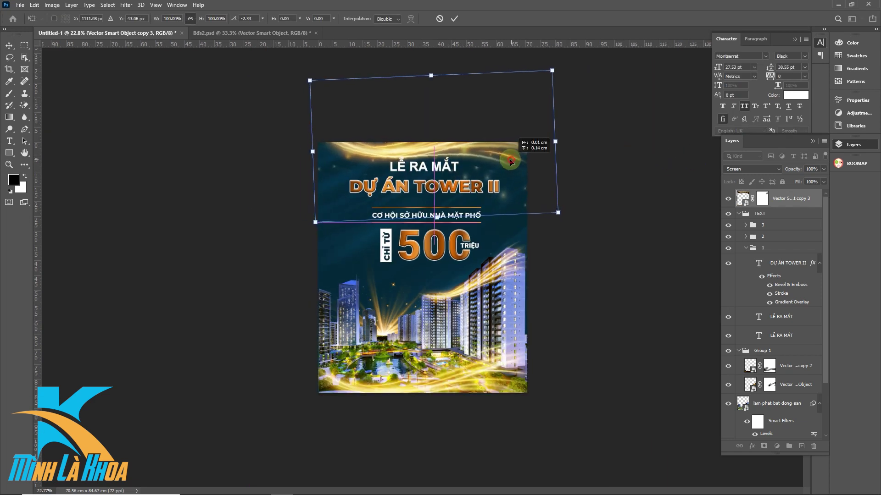
left_click_drag(509, 161, 508, 160)
- Skew the streaks' left side downward, reposition them over the poster top and commit
right_click(339, 150)
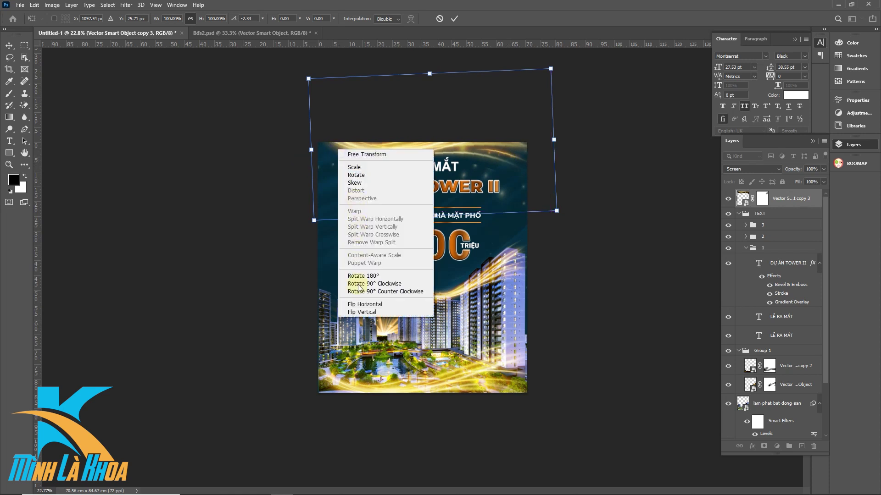
left_click(379, 183)
left_click_drag(311, 149, 309, 156)
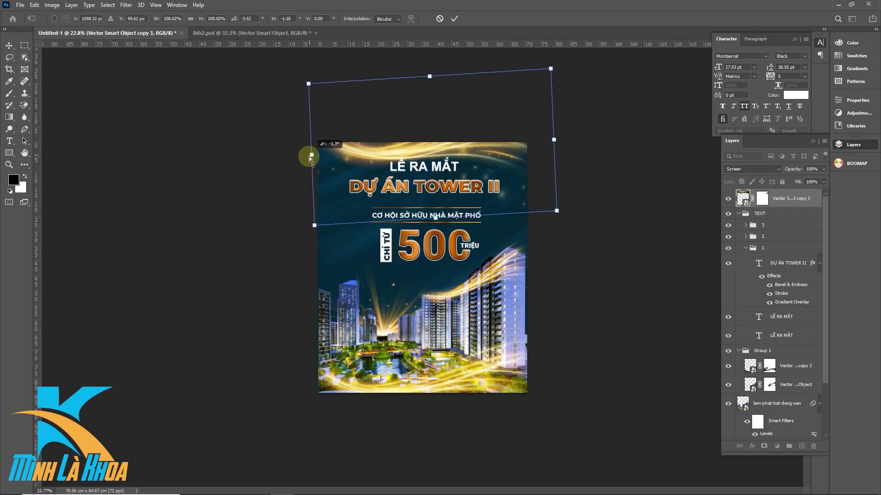
left_click_drag(422, 133, 418, 127)
key("Return")
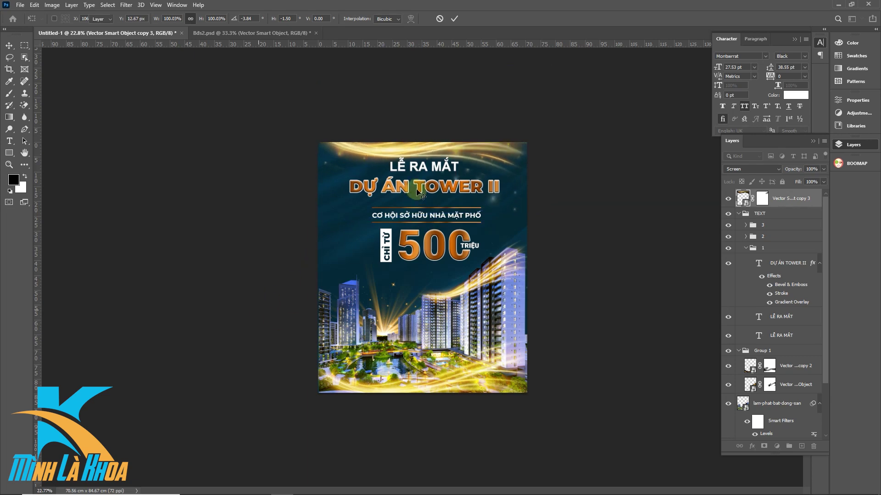
key("ctrl+plus")
key("ctrl+minus")
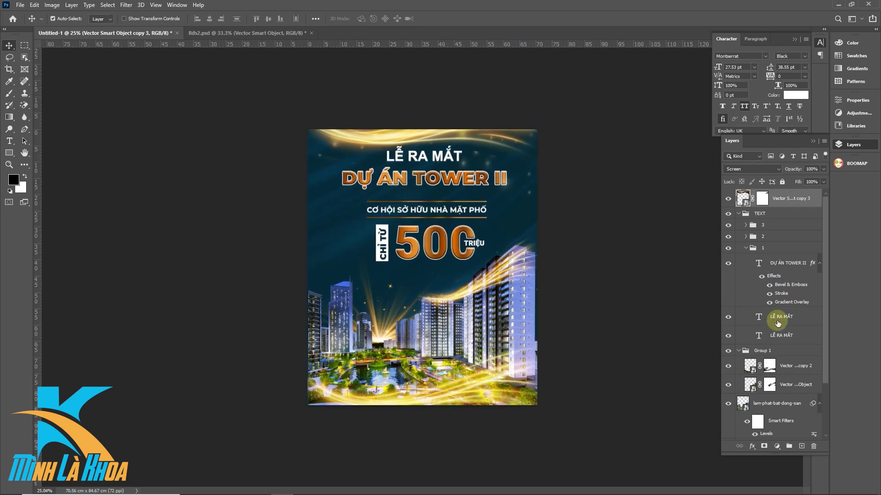
left_click(762, 248)
- Move all the poster text down slightly
key("shift+Down")
key("shift+Down")
key("shift+Down")
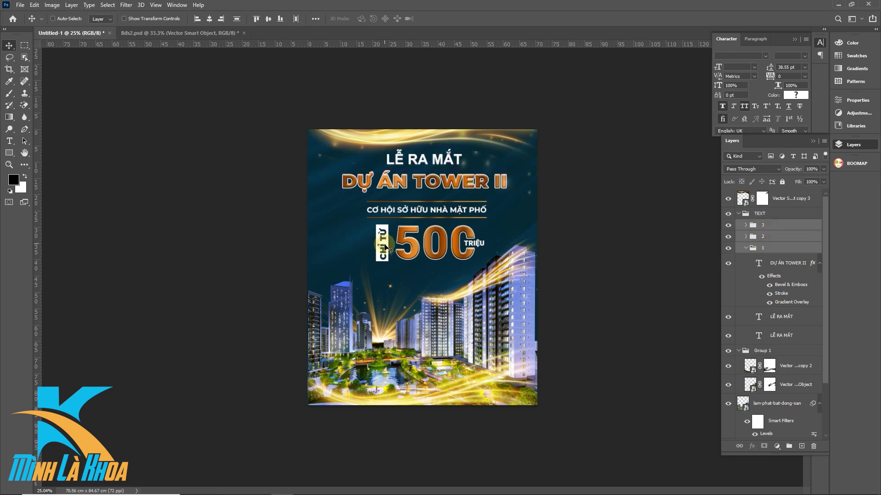
left_click_drag(384, 245, 384, 252)
key("ctrl")
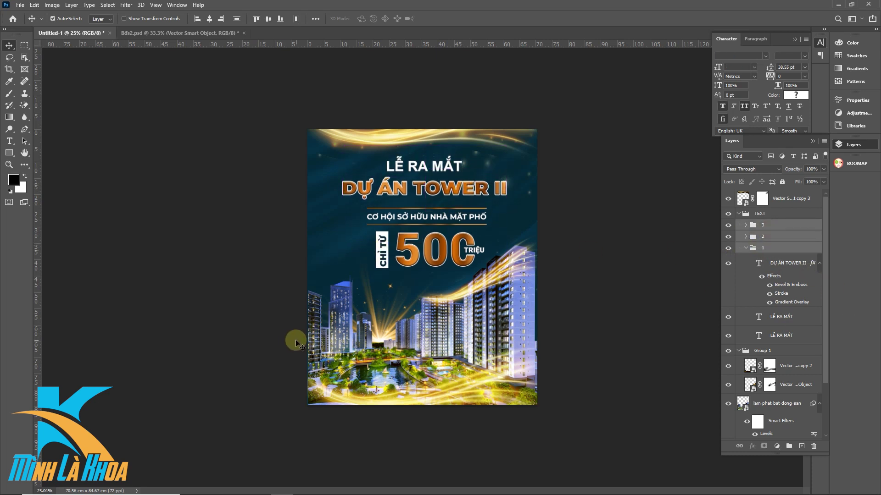
- Duplicate the gold light-burst layer from Group 2 and drag it to the poster top
left_click(369, 328)
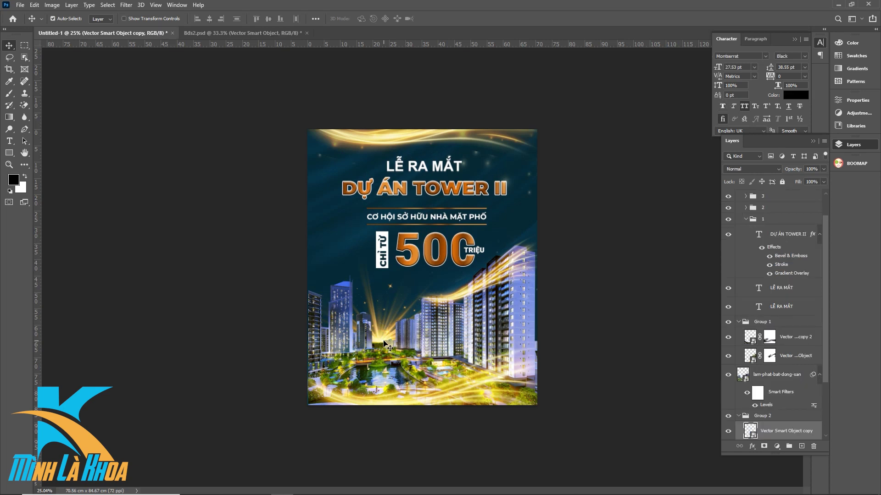
key("ctrl+j")
left_click_drag(384, 342, 420, 151)
right_click(419, 151)
key("ctrl+v")
- Flip the streak vertically, enlarge it to about 209%, then raise the TEXT group
right_click(411, 152)
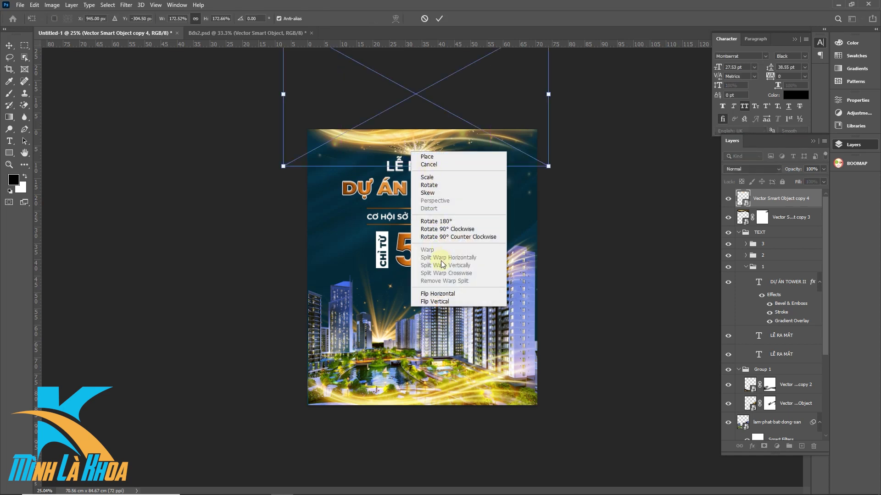
left_click(435, 302)
mouse_move(427, 115)
left_mouse_down()
mouse_move(432, 170)
mouse_move(424, 201)
left_mouse_up()
mouse_move(546, 108)
left_mouse_down()
mouse_move(582, 95)
mouse_move(570, 85)
left_mouse_up()
left_click_drag(525, 145, 519, 168)
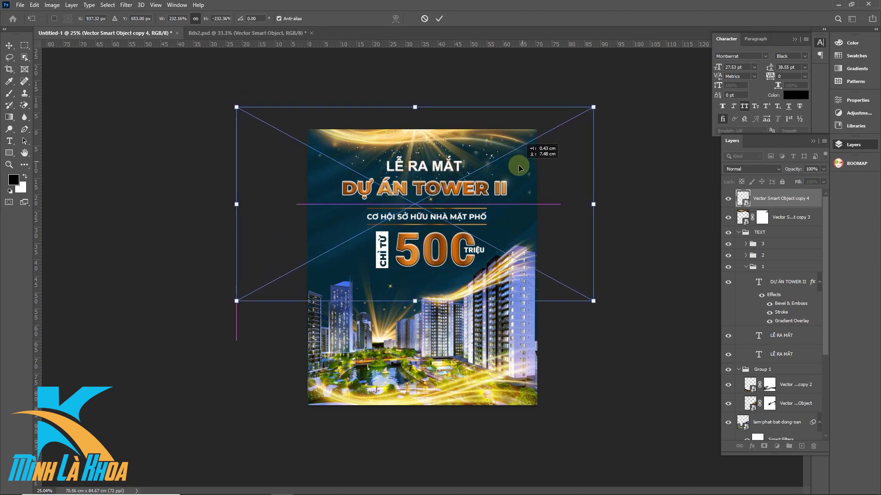
key("ctrl+plus")
left_click_drag(422, 127, 427, 135)
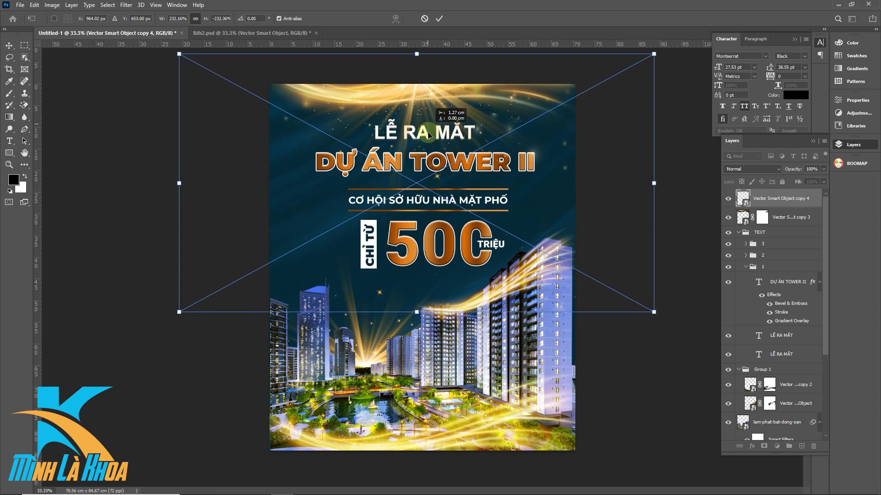
left_click(209, 353)
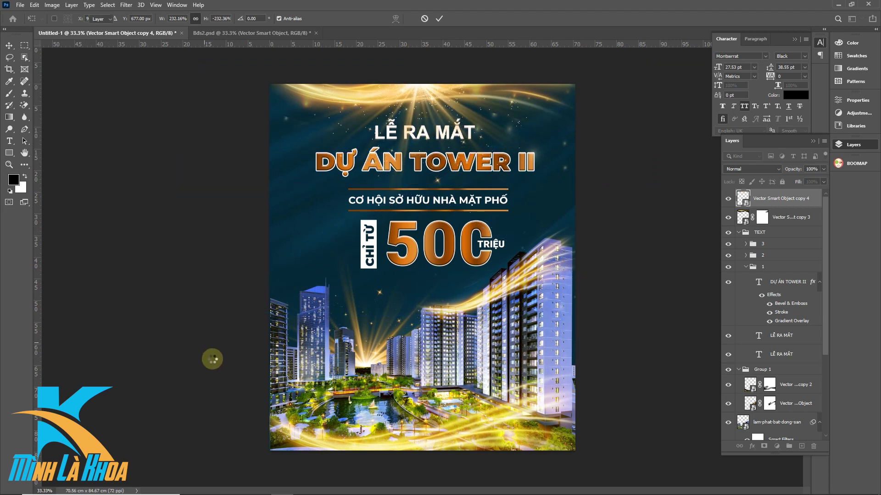
left_click(739, 233)
key("ctrl+bracketright")
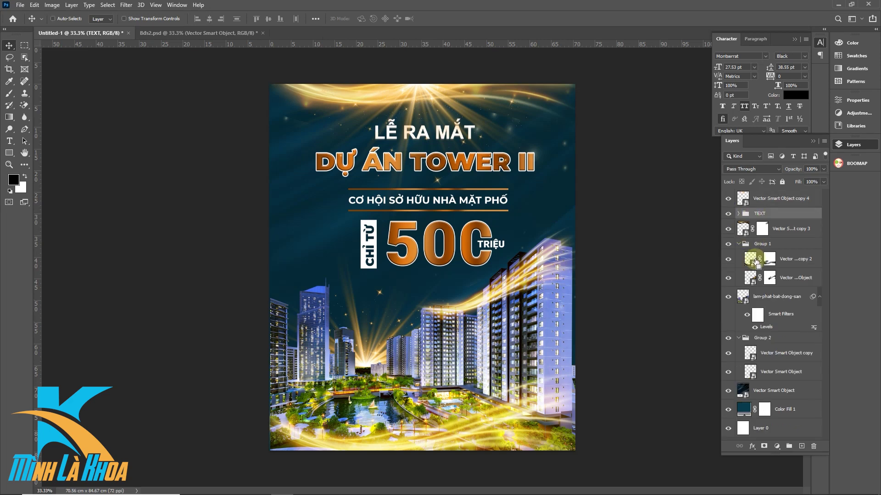
- Bring the TEXT group to the very top and scale it up slightly
key("ctrl+bracketright")
scroll(555, 230, "down", 5)
scroll(527, 234, "up", 3)
scroll(513, 234, "down", 3)
scroll(503, 236, "up", 4)
key("ctrl+t")
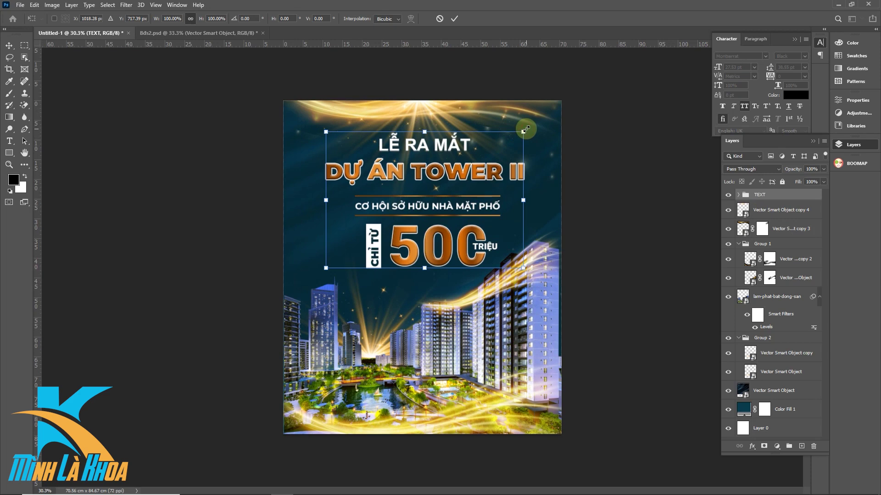
left_click_drag(526, 129, 529, 126)
key("Return")
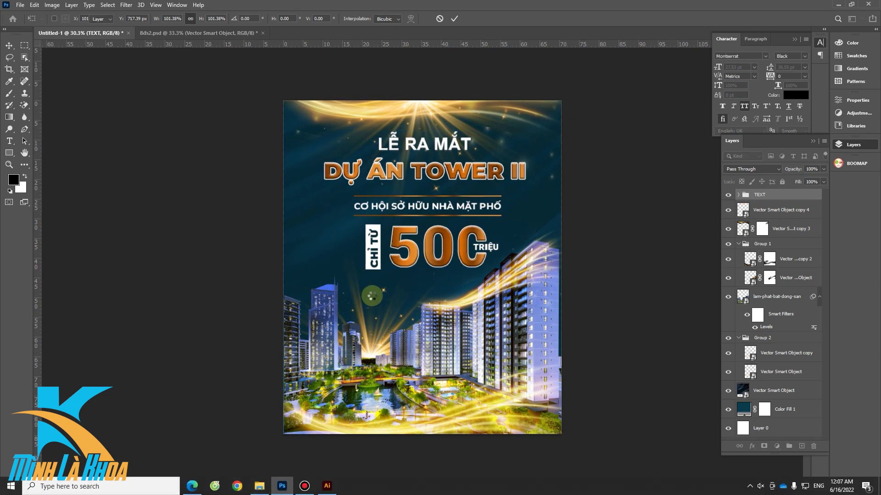
scroll(400, 210, "up", 2)
scroll(400, 200, "down", 3)
scroll(399, 192, "down", 1)
scroll(392, 195, "up", 2)
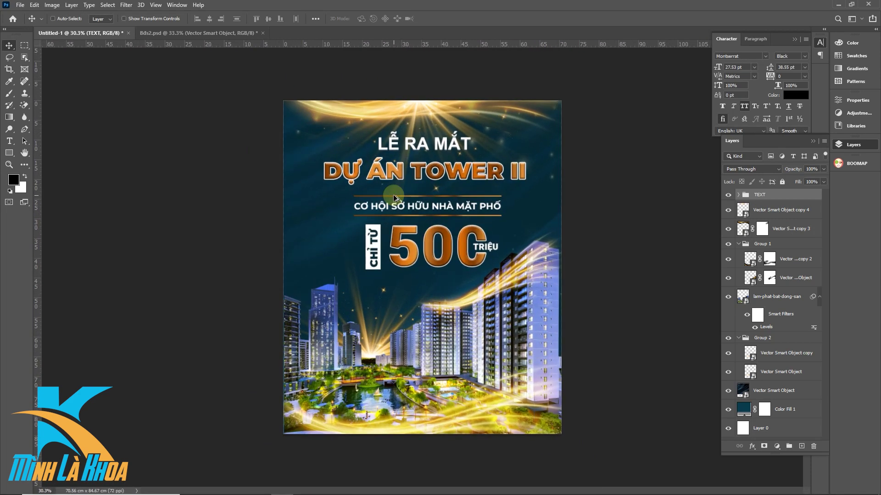
scroll(392, 195, "down", 2)
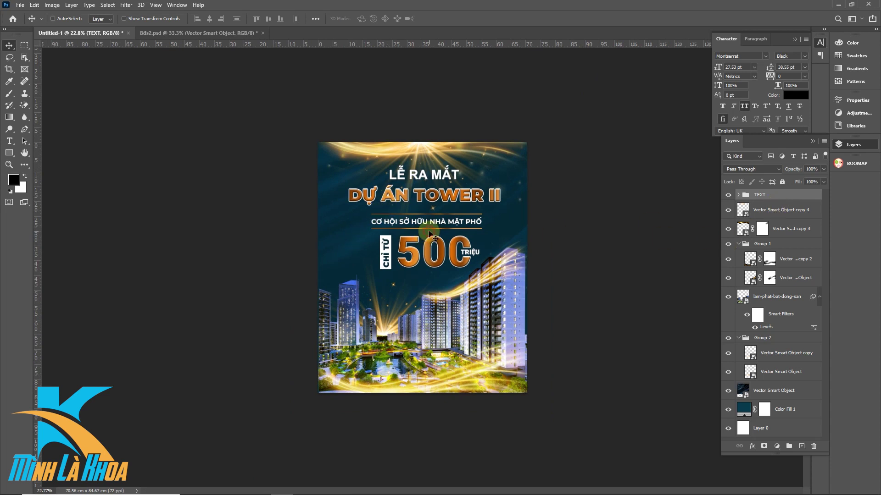
- Lower the text block about 1 cm, scale it to 103%, nudge left, then merge visible layers
left_click_drag(429, 232, 429, 235)
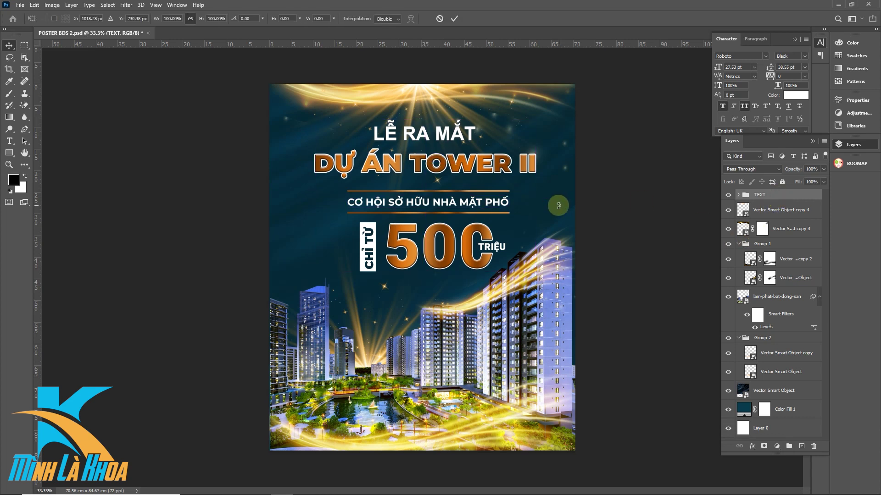
key("ctrl+t")
left_click_drag(535, 119, 537, 117)
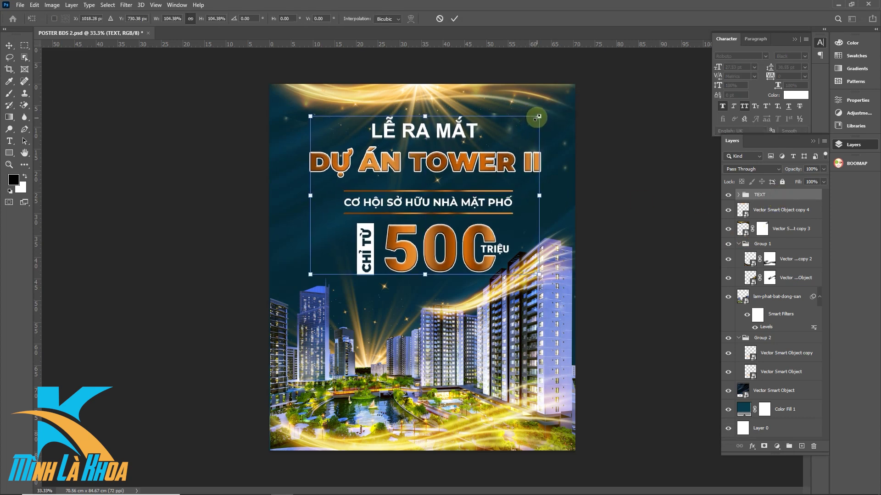
key("Return")
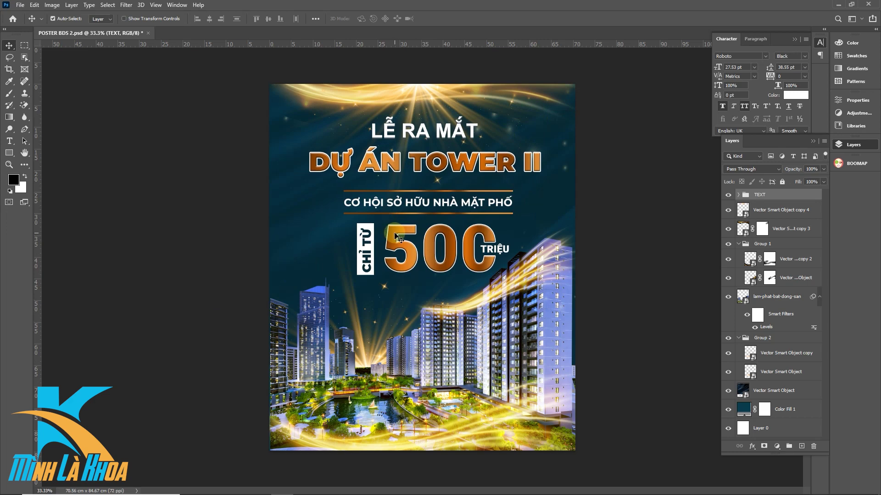
key("ctrl")
key("shift+Left")
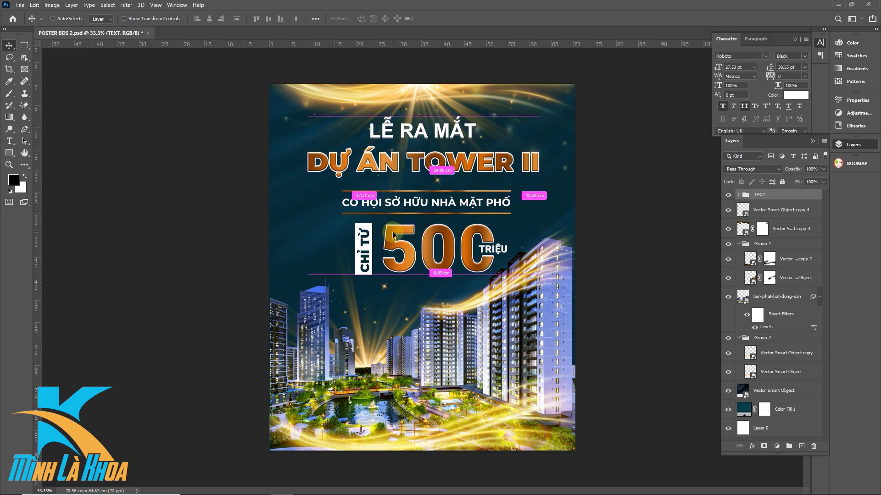
key("ctrl")
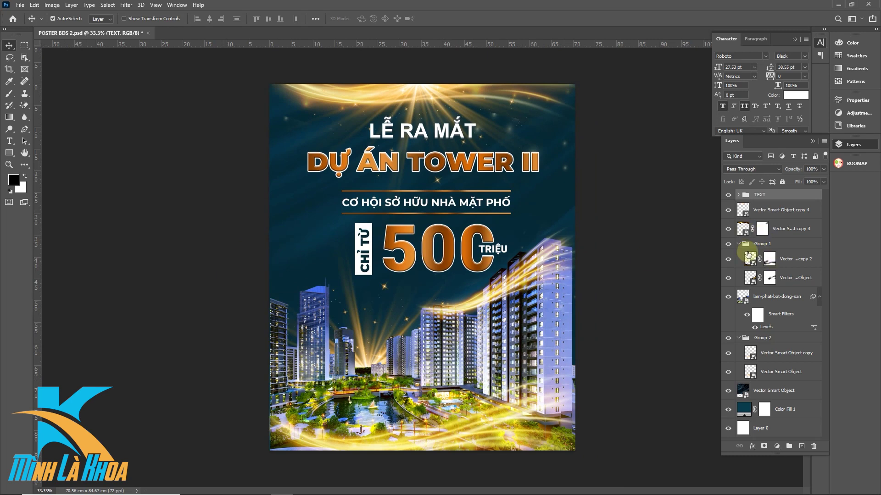
key("ctrl+alt+shift+e")
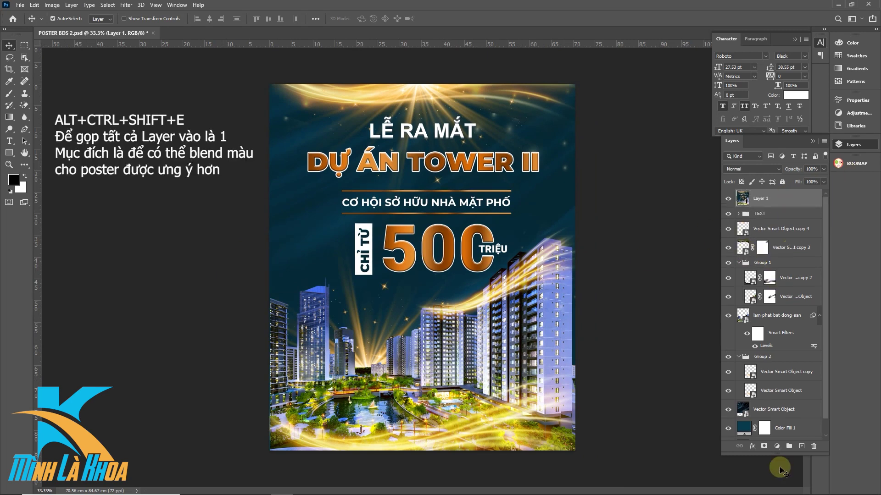
- Add a Curves adjustment layer clipped to the merged Layer 1
left_click(774, 448)
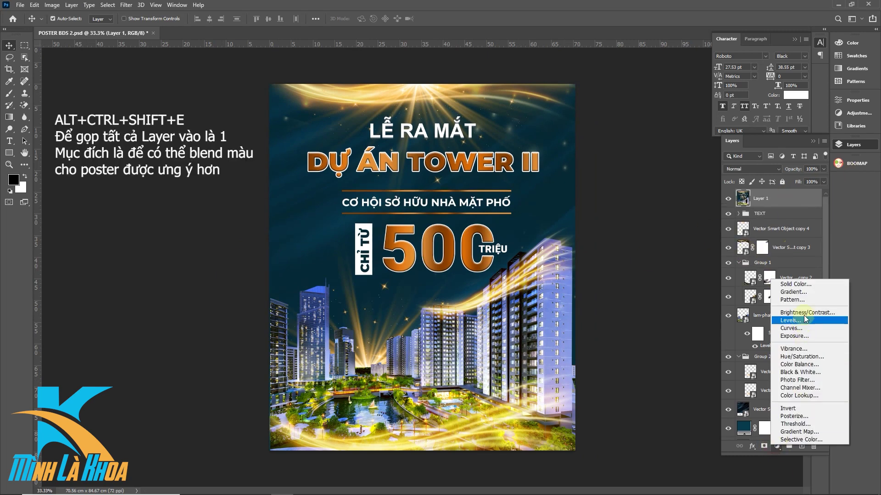
left_click(807, 329)
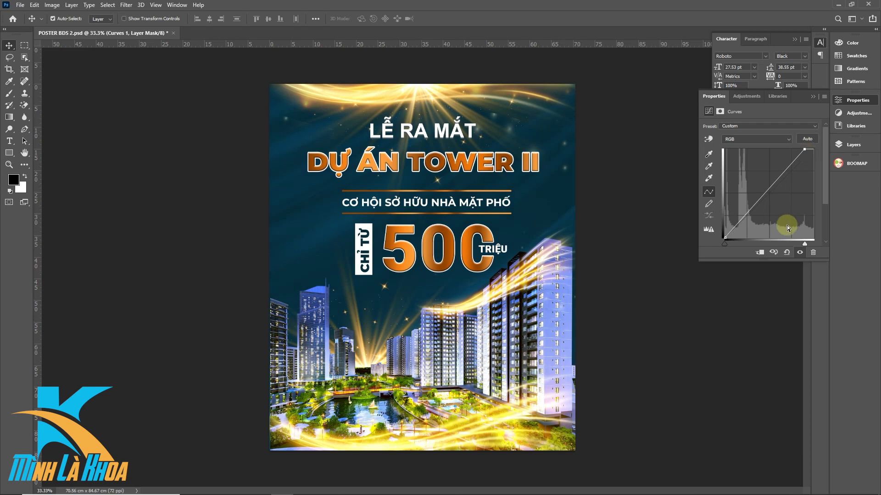
key("F7")
right_click(795, 196)
left_click(717, 283)
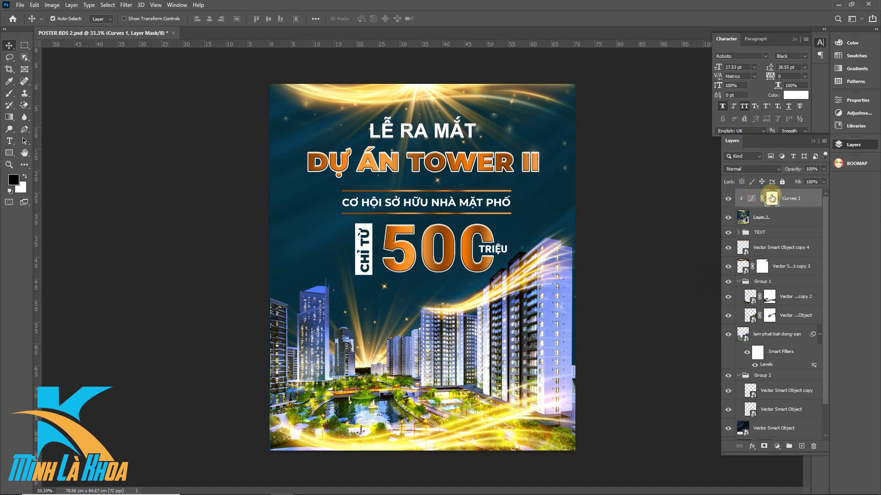
- Mask the Curves along the poster's bottom edge with a black brush at 83% opacity
key("b")
left_click(210, 19)
left_click(528, 89)
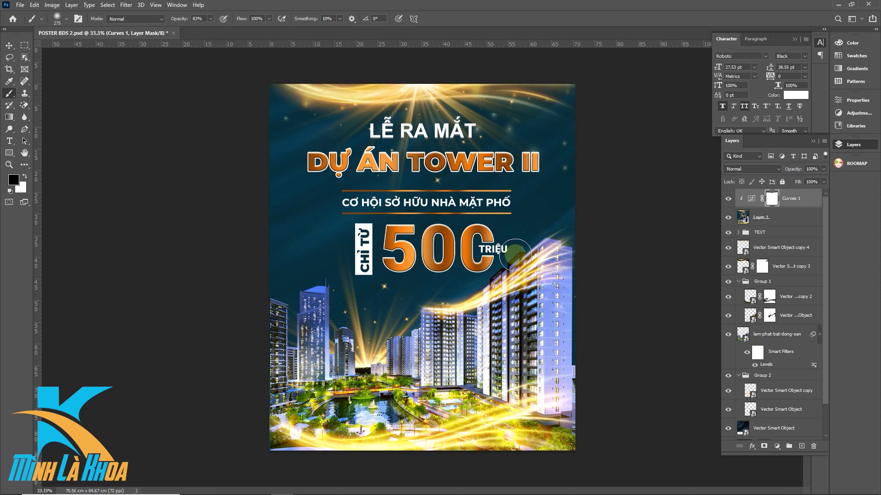
left_click_drag(564, 440, 278, 437)
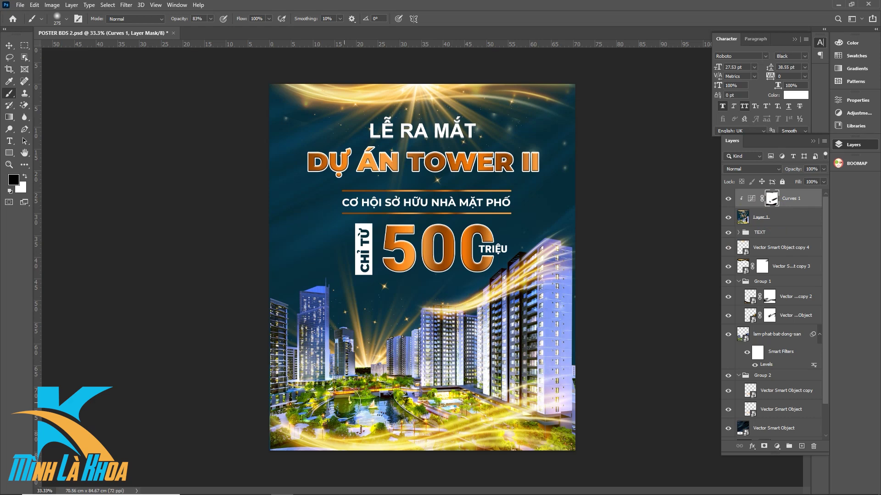
left_click(776, 445)
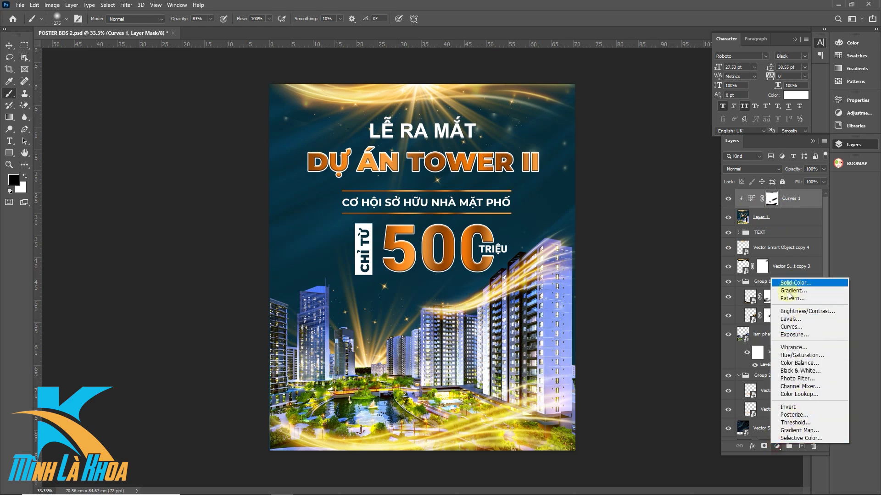
- Add a clipped Color Balance layer with midtones set to -18, -6, +10
left_click(798, 363)
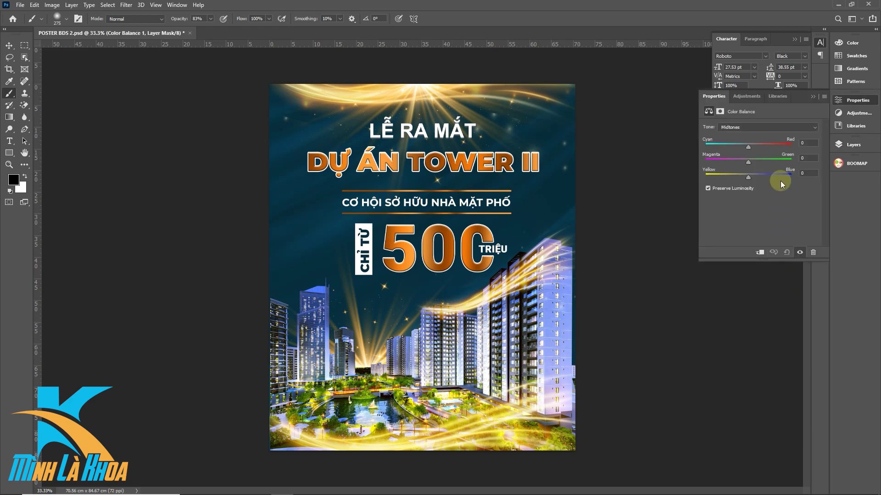
right_click(785, 198)
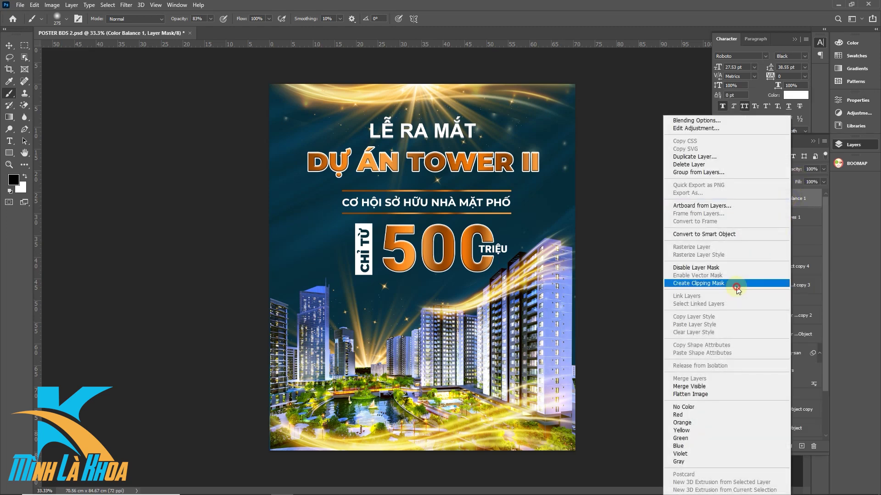
left_click(737, 284)
double_click(750, 201)
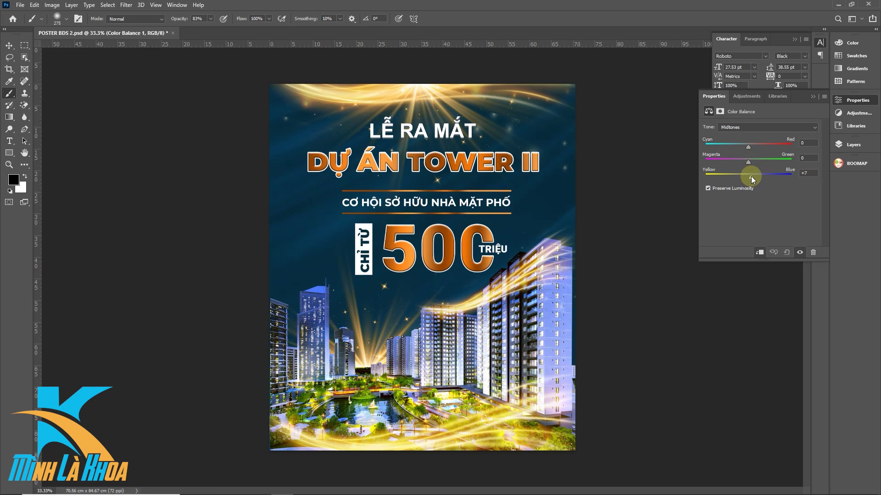
left_click_drag(752, 176, 753, 176)
left_click_drag(750, 147, 748, 147)
- Return to the Layers panel and save POSTER BDS 2.psd
key("F7")
key("ctrl+s")
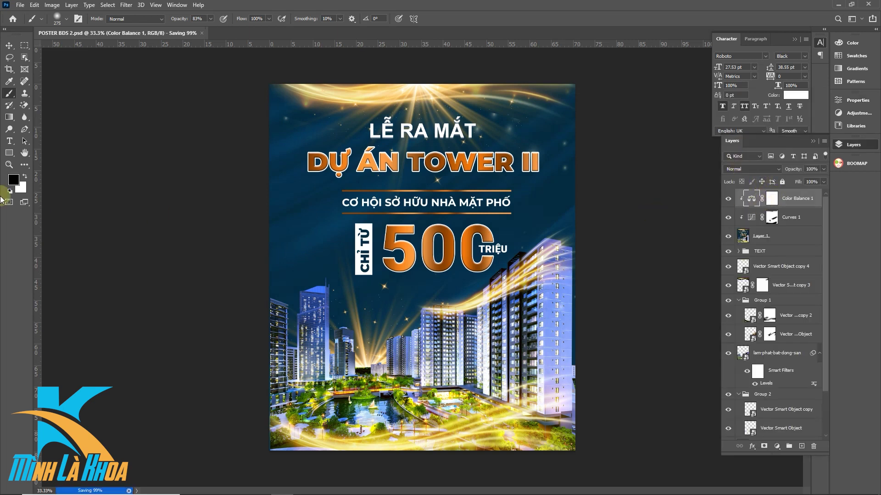